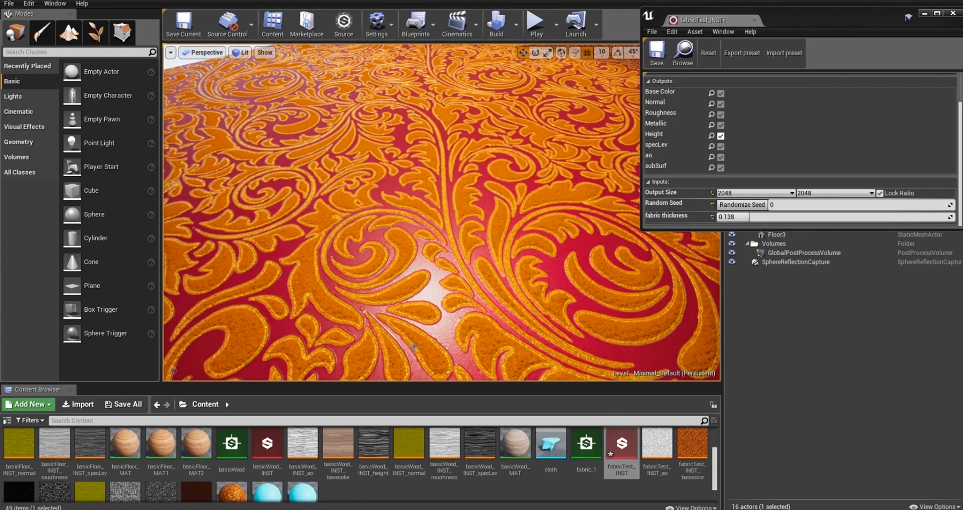
# - Examine the patterned fabric material on the cube's top and side faces, both close up and from farther away
pyautogui.moveTo(460, 333); pyautogui.dragTo(506, 332)
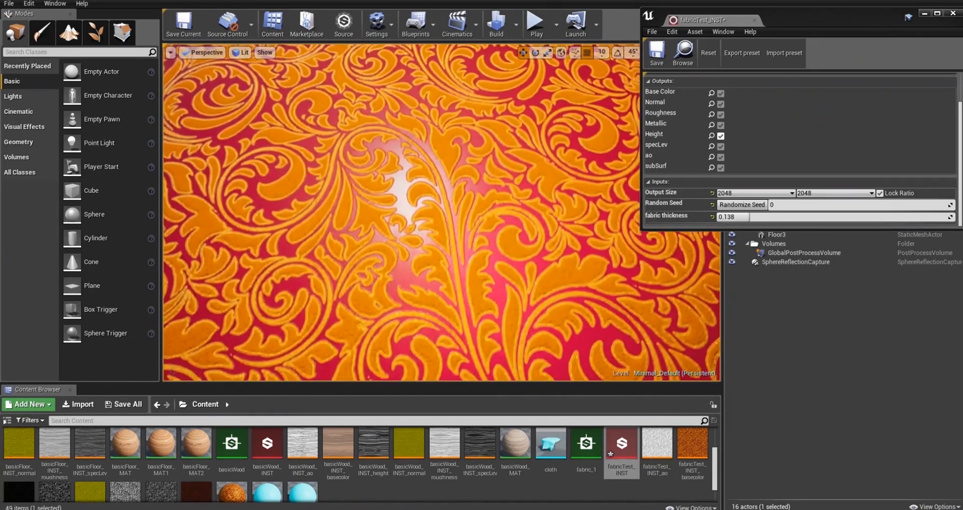
pyautogui.scroll(-6, 426, 291)
pyautogui.scroll(3, 437, 299)
pyautogui.moveTo(438, 298)
pyautogui.mouseDown()
pyautogui.moveTo(412, 266)
pyautogui.moveTo(486, 296)
pyautogui.moveTo(427, 303)
pyautogui.moveTo(439, 298)
pyautogui.moveTo(432, 305)
pyautogui.moveTo(419, 266)
pyautogui.moveTo(433, 288)
pyautogui.mouseUp()
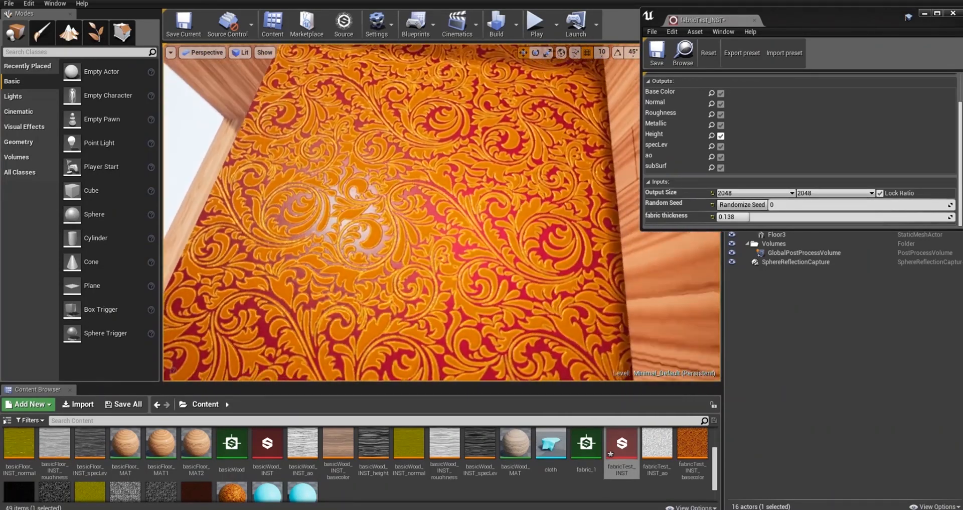
pyautogui.scroll(-3, 438, 298)
pyautogui.scroll(5, 438, 298)
pyautogui.moveTo(510, 330); pyautogui.dragTo(484, 251)
pyautogui.scroll(-3, 482, 320)
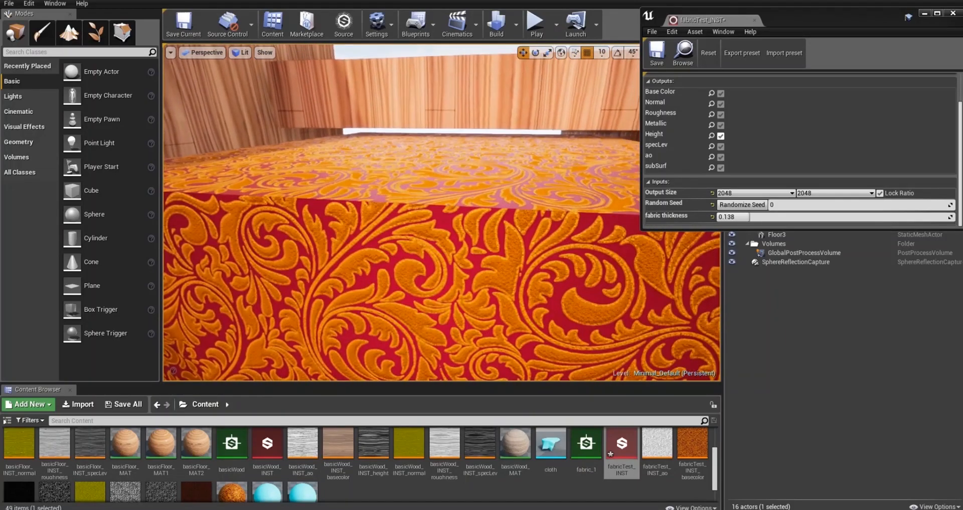
pyautogui.scroll(-5, 504, 327)
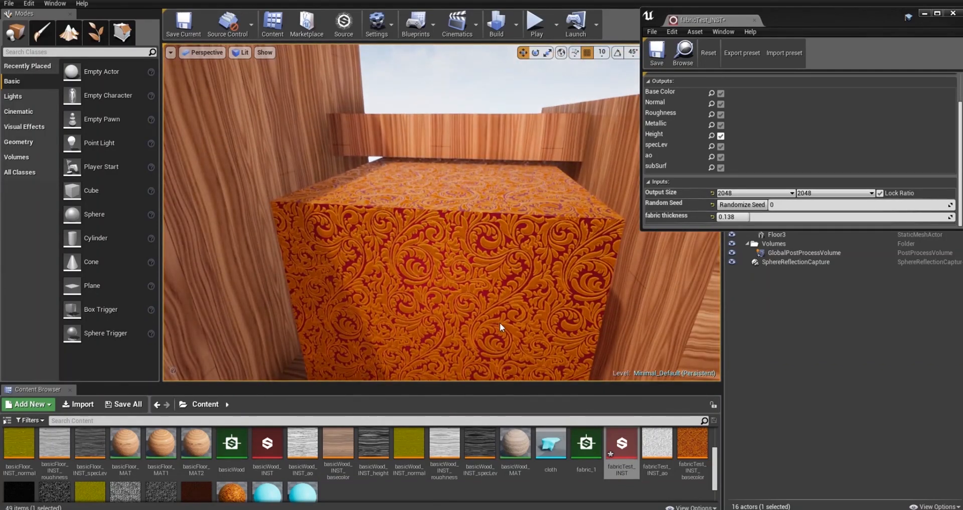
pyautogui.moveTo(500, 322)
pyautogui.mouseDown()
pyautogui.moveTo(499, 308)
pyautogui.moveTo(498, 320)
pyautogui.mouseUp()
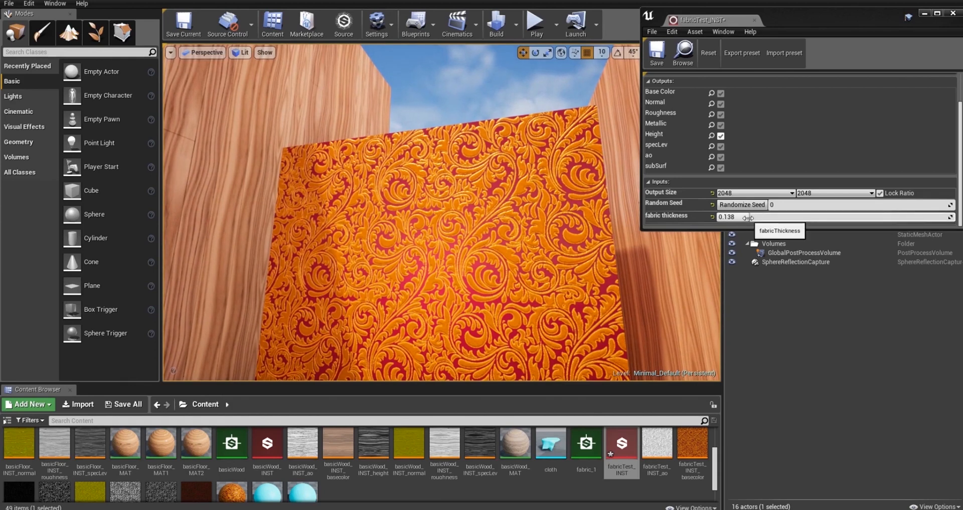
# - Try fabric thickness values of 0.285 and 0.127 on fabricTest_INST, and set the thickness to 0.244
pyautogui.moveTo(776, 216)
pyautogui.mouseDown()
pyautogui.moveTo(951, 217)
pyautogui.moveTo(741, 216)
pyautogui.moveTo(784, 217)
pyautogui.mouseUp()
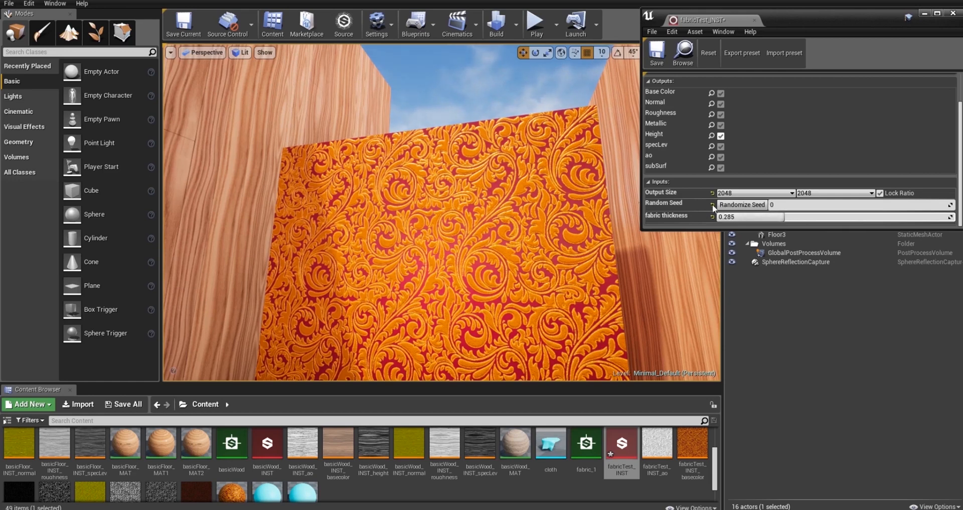
pyautogui.moveTo(783, 217); pyautogui.dragTo(747, 217)
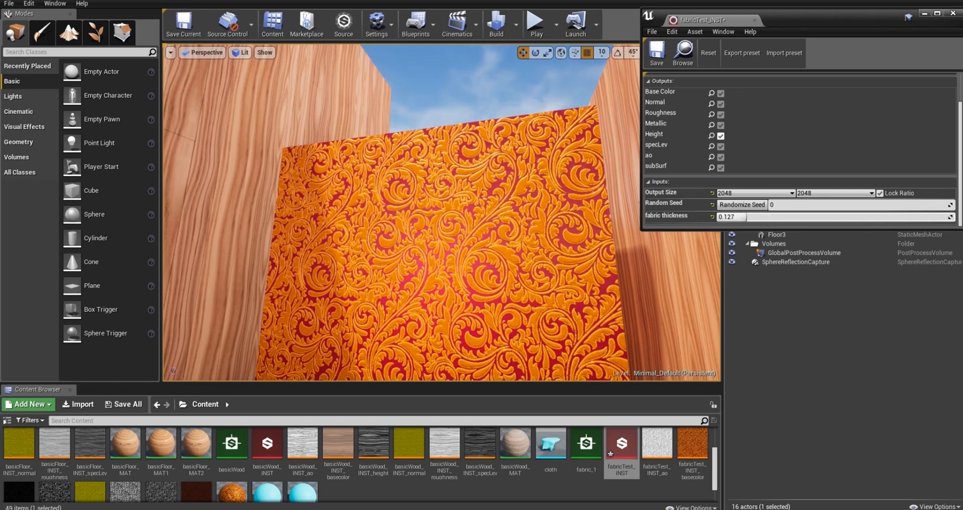
pyautogui.moveTo(612, 292); pyautogui.dragTo(451, 243)
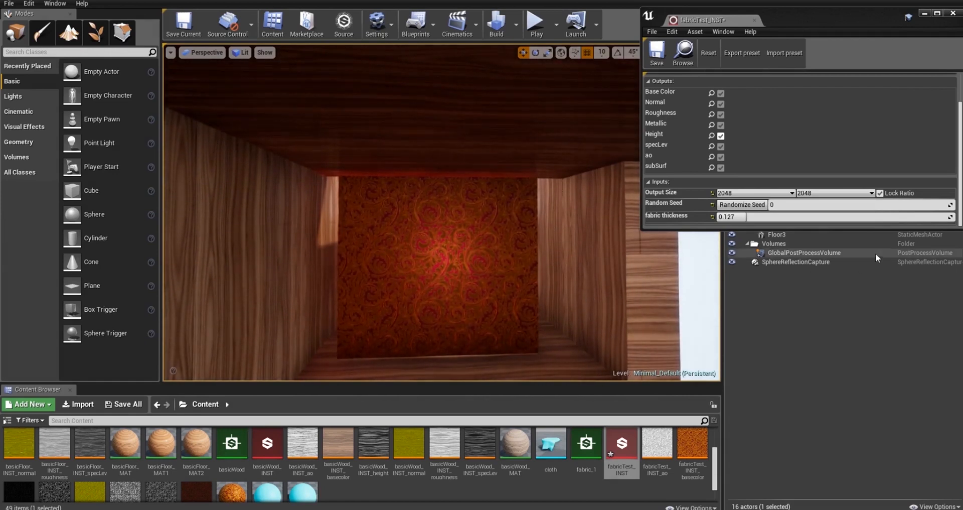
pyautogui.moveTo(744, 220); pyautogui.dragTo(775, 219)
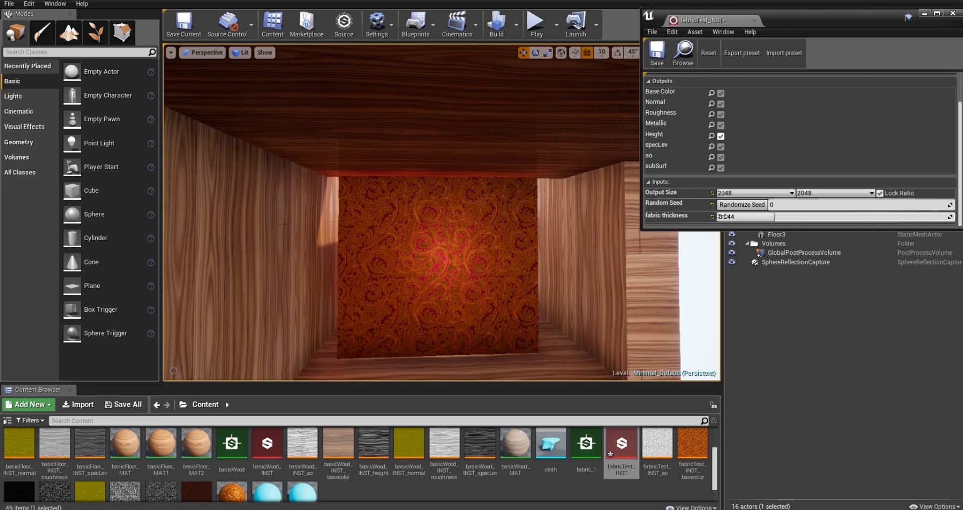
# - Examine the thicker fabric relief on the cube's shaded side face, close up and from several distances around the wooden room
pyautogui.press('w')
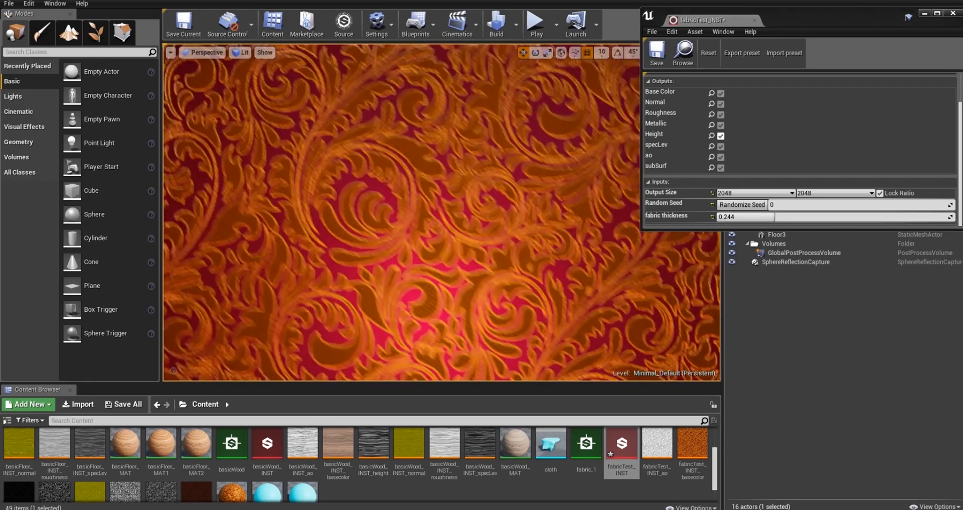
pyautogui.press('d')
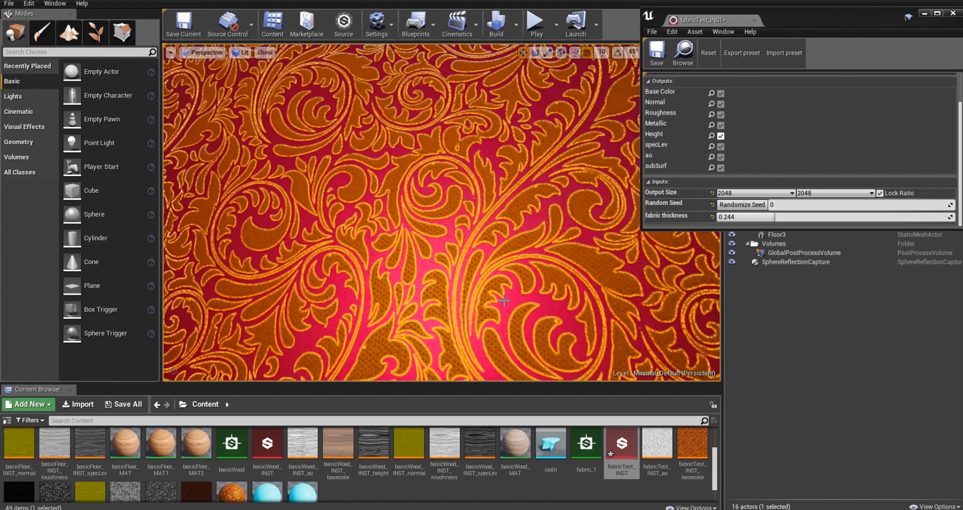
pyautogui.press('s')
pyautogui.press('w')
pyautogui.press('d')
pyautogui.press('a')
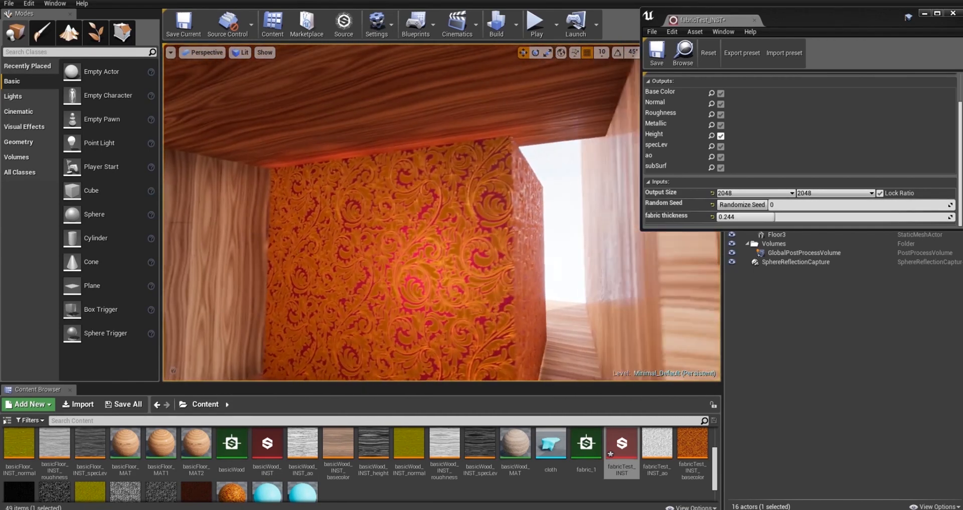
pyautogui.press('s')
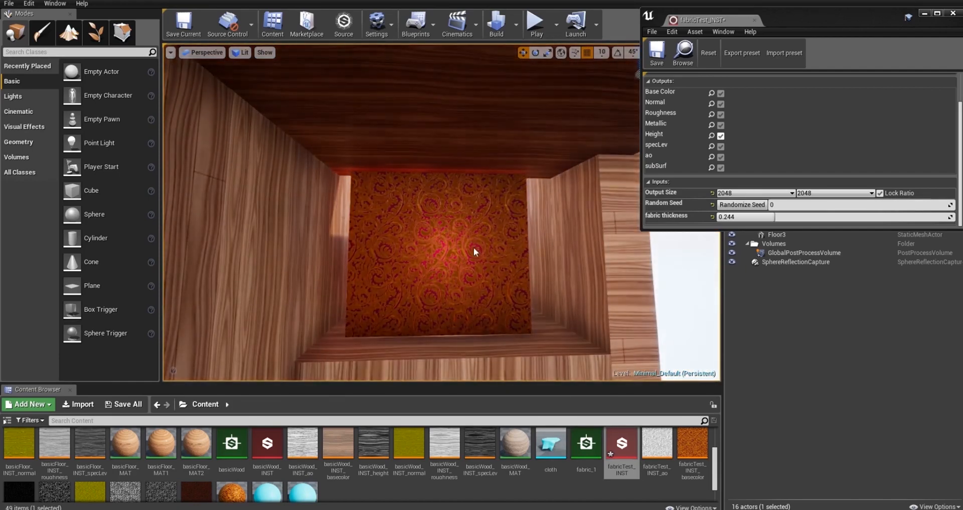
pyautogui.press('d')
pyautogui.press('a')
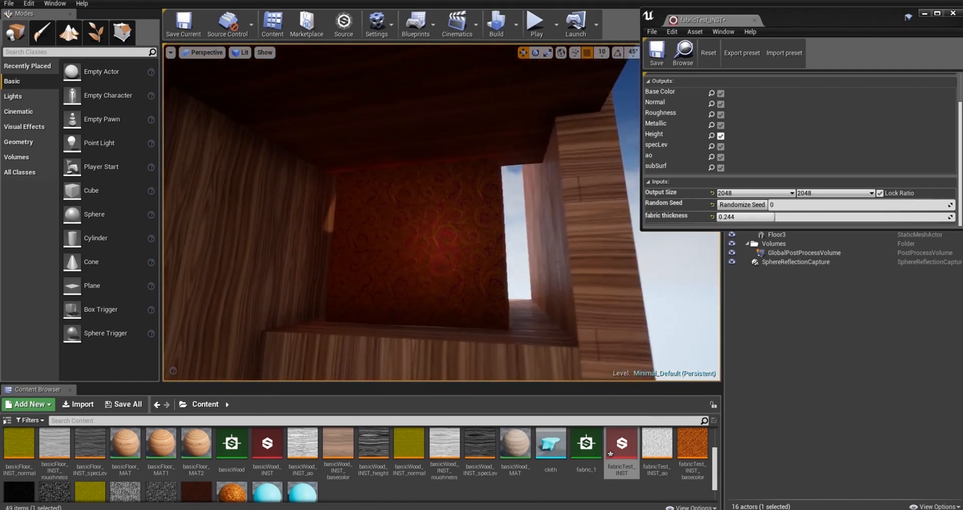
pyautogui.press('d')
pyautogui.press('d')
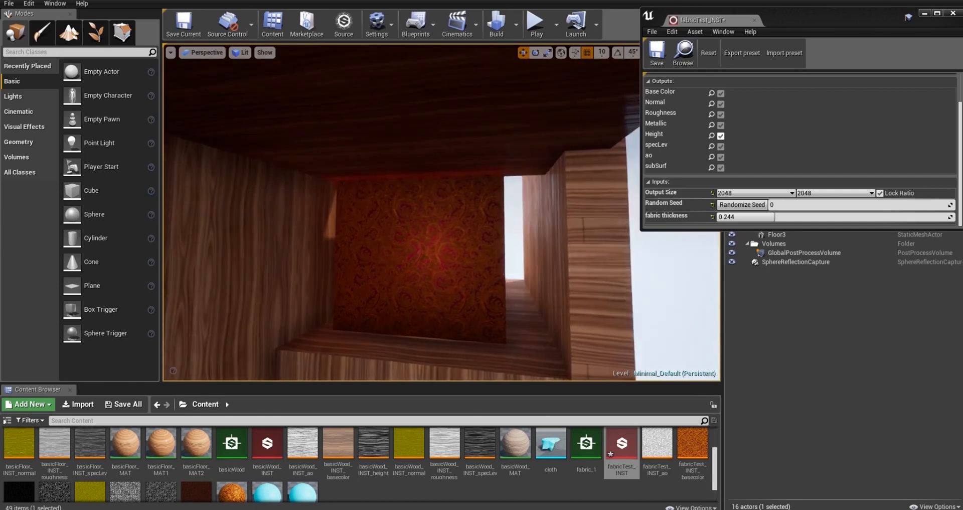
pyautogui.press('d')
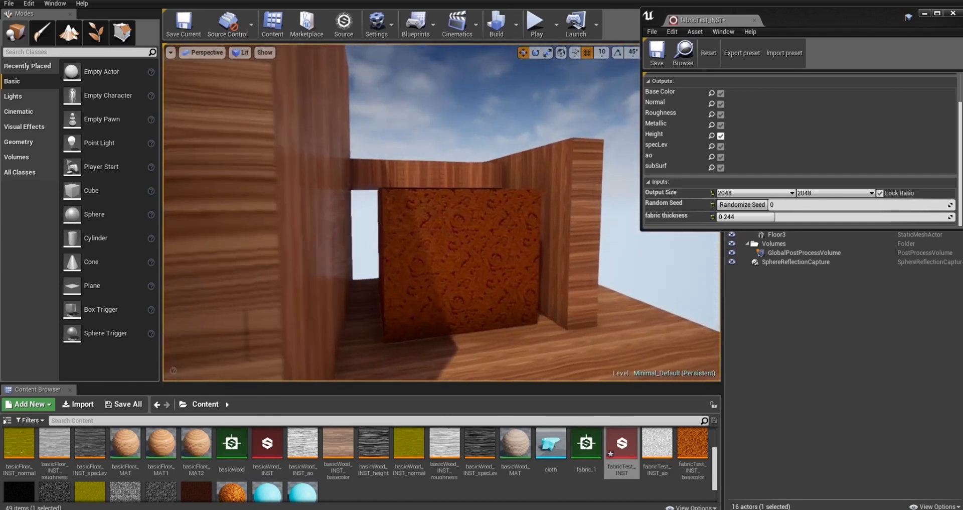
# - Inspect the raised embroidery pattern and its highlights on the cube's sunlit top face at close range
pyautogui.press('w')
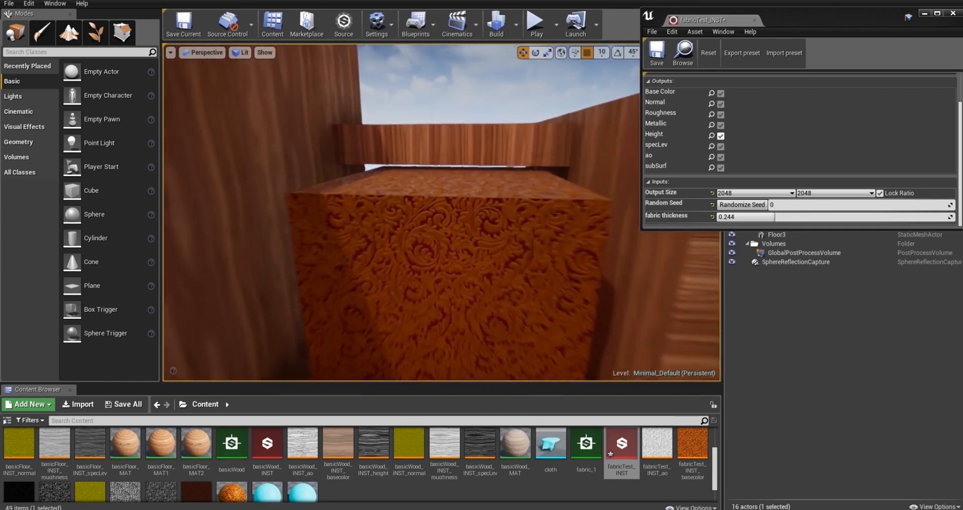
pyautogui.press('e')
pyautogui.press('e')
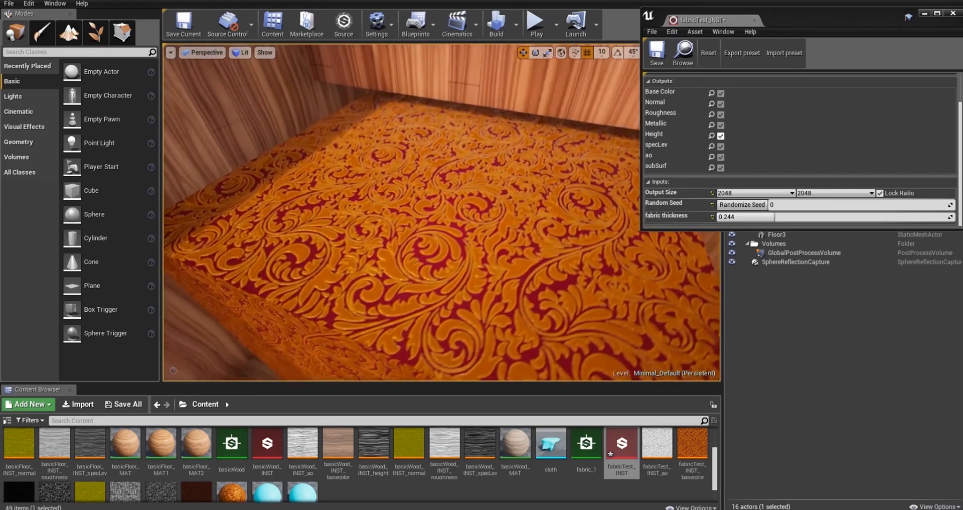
pyautogui.press('w')
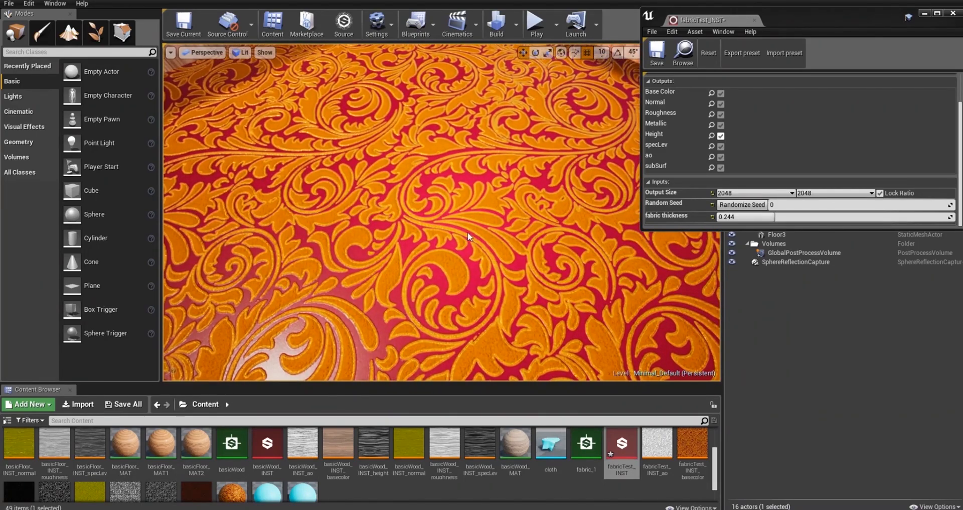
pyautogui.press('e')
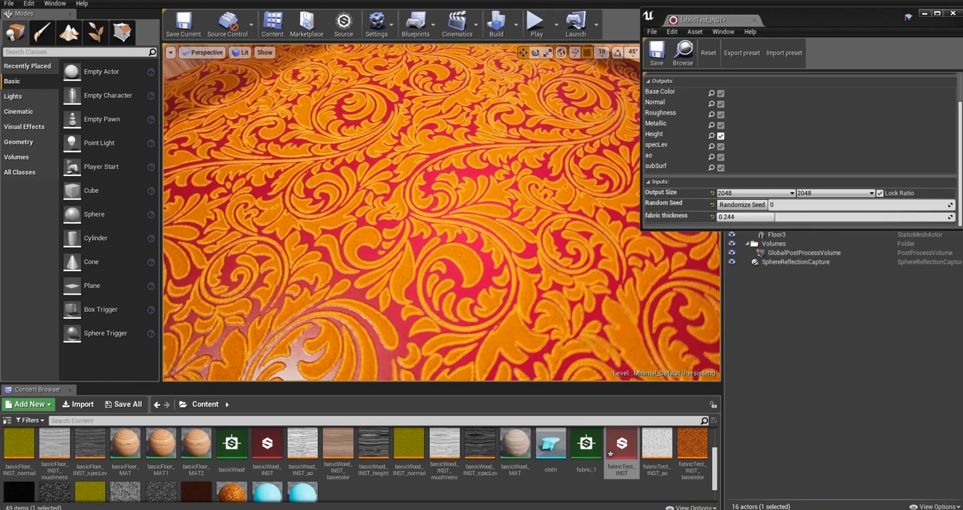
pyautogui.press('w')
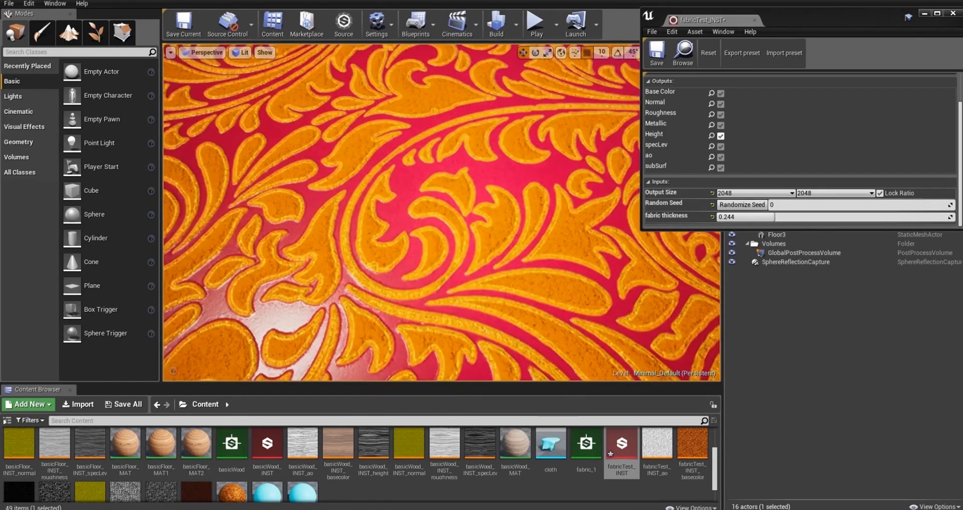
pyautogui.press('s')
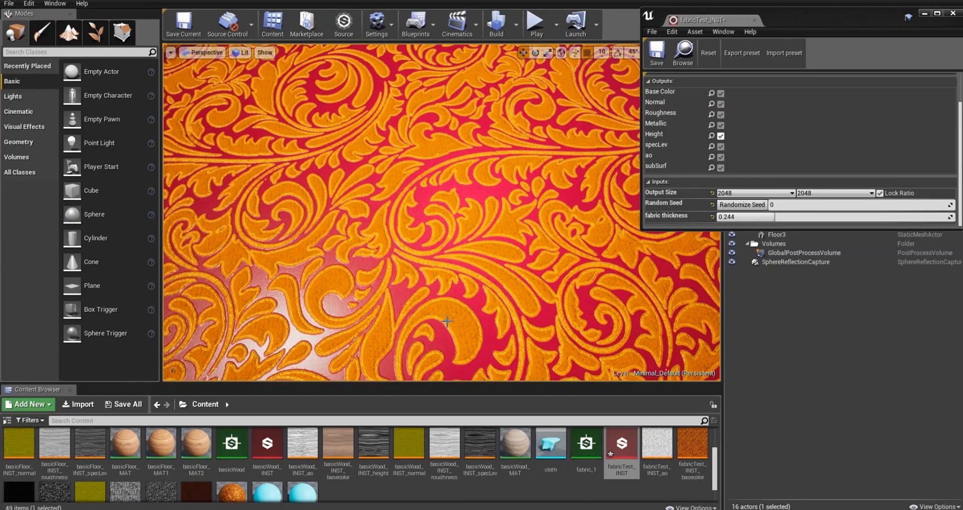
pyautogui.moveTo(493, 322); pyautogui.dragTo(438, 241)
pyautogui.press('s')
pyautogui.press('s')
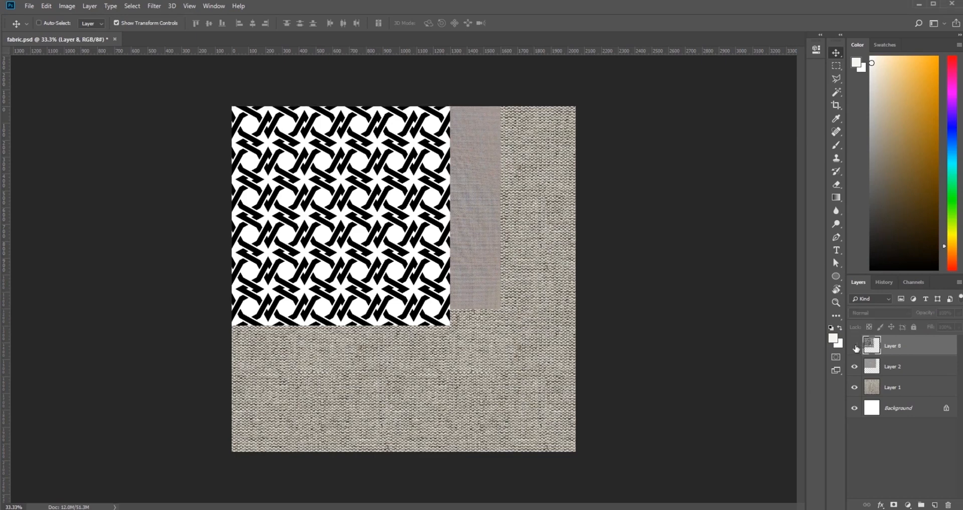
# - Hide Layer 8 and Layer 2 in fabric.psd, comparing the Layer 2 weave with the knit texture of Layer 1
pyautogui.click(855, 346)
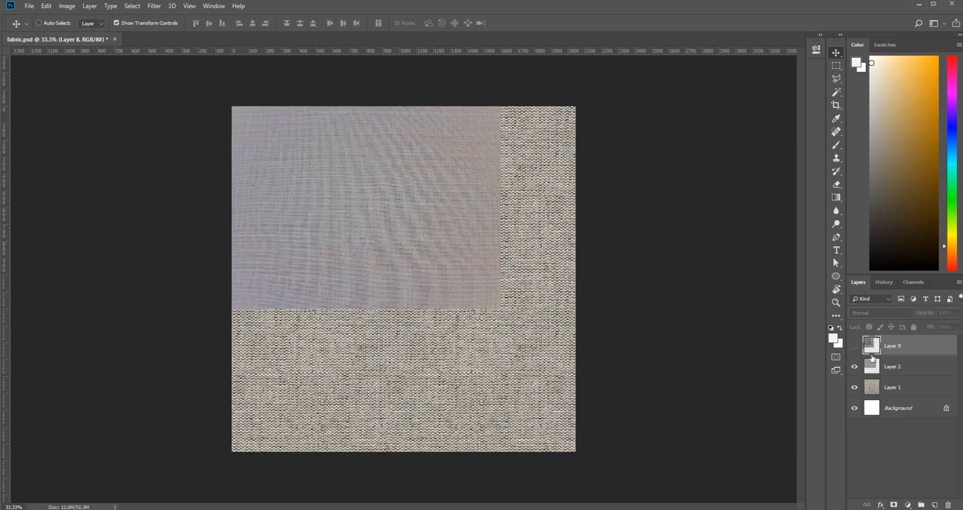
pyautogui.click(855, 368)
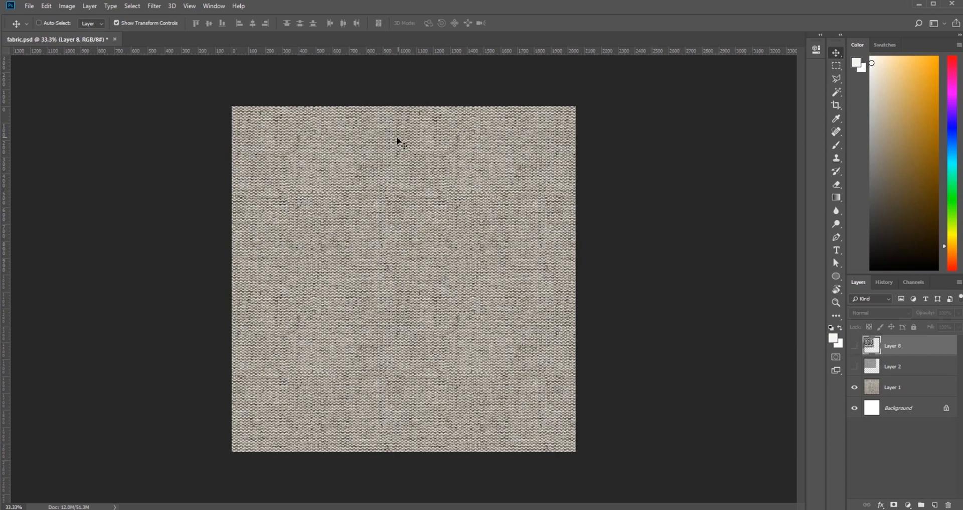
pyautogui.press('ctrl')
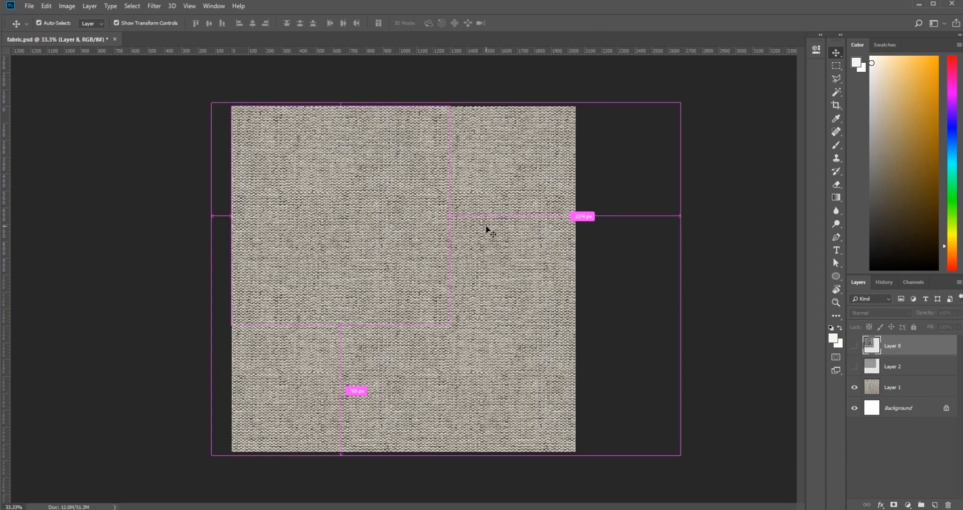
pyautogui.hotkey('ctrl', '+')
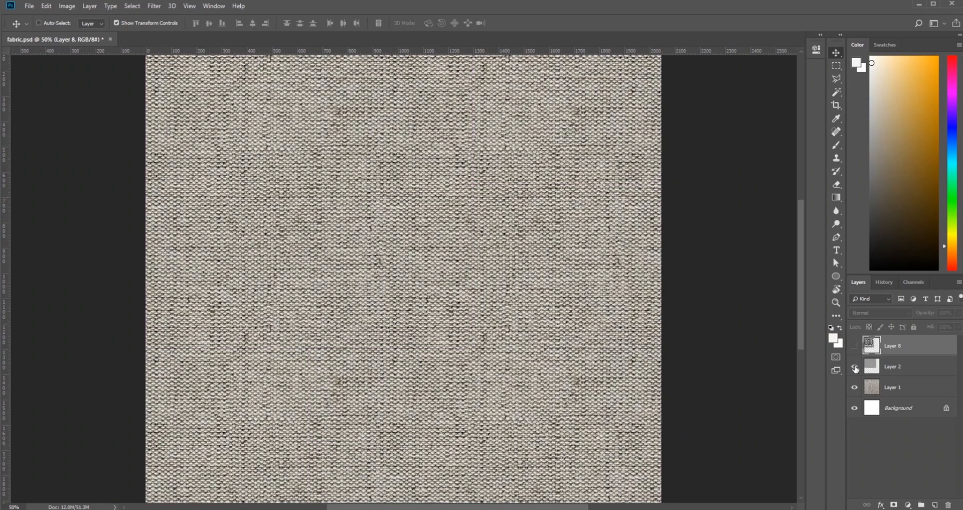
pyautogui.click(854, 367)
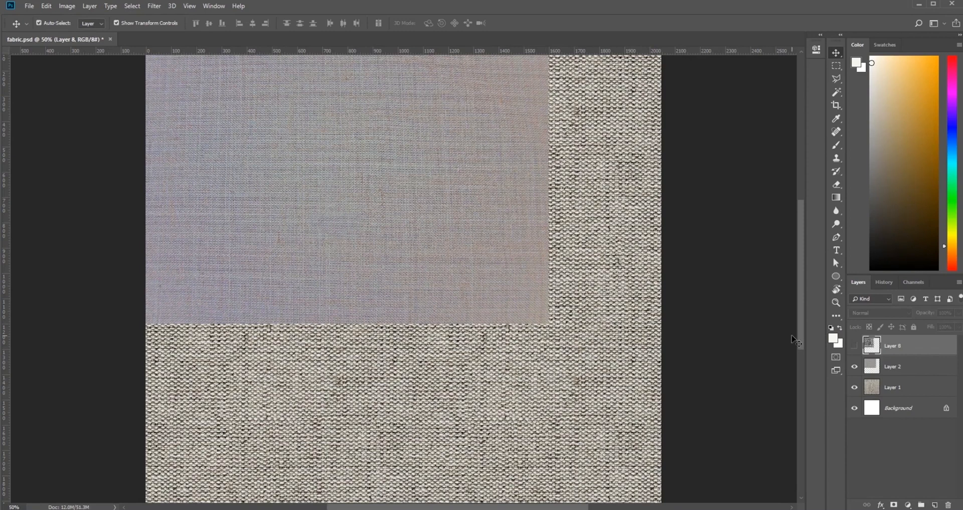
pyautogui.hotkey('ctrl', '-')
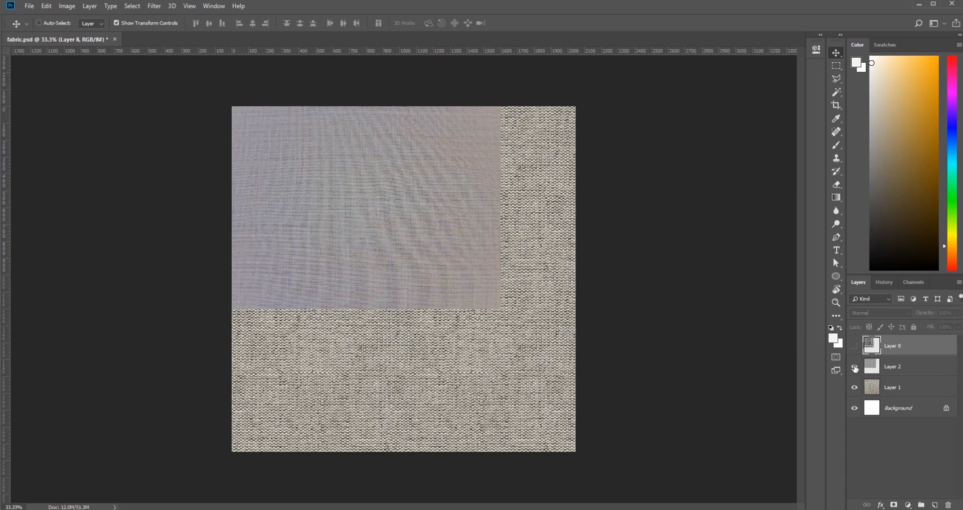
pyautogui.click(855, 368)
# - Select the whole canvas on Layer 1 and crop the image to it, trimming the texture outside the canvas bounds
pyautogui.click(903, 388)
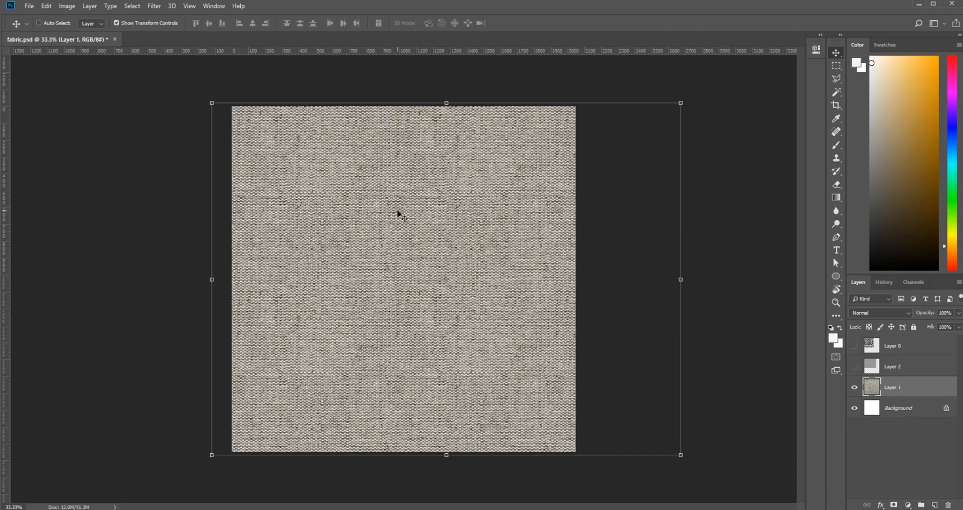
pyautogui.hotkey('ctrl', 'a')
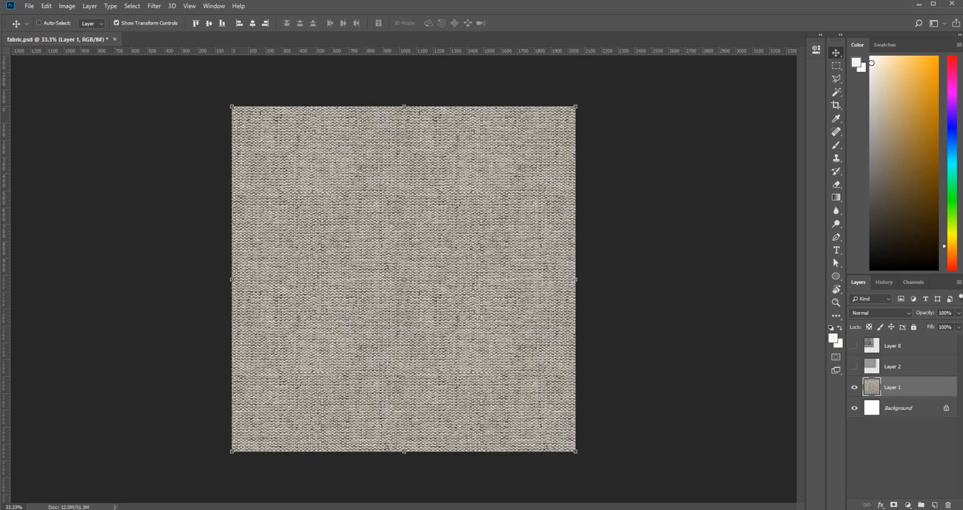
pyautogui.click(67, 6)
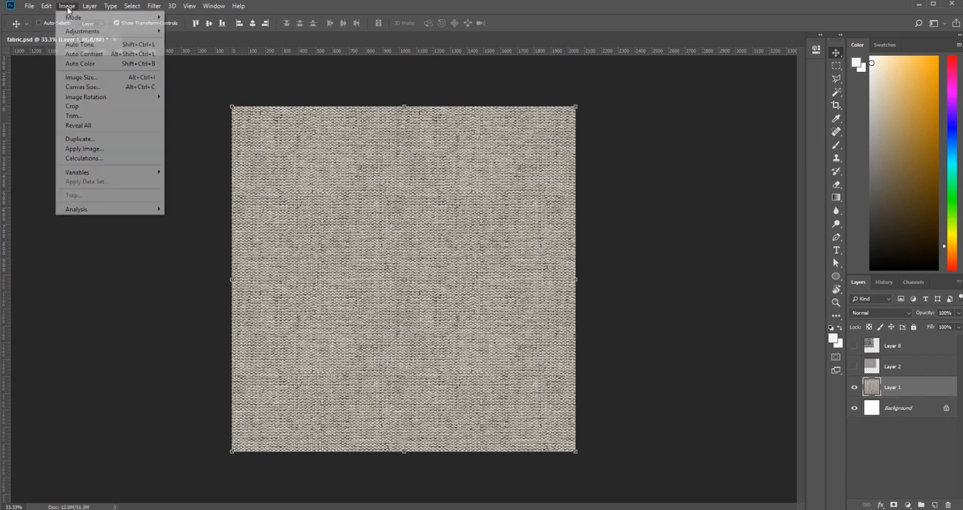
pyautogui.click(126, 107)
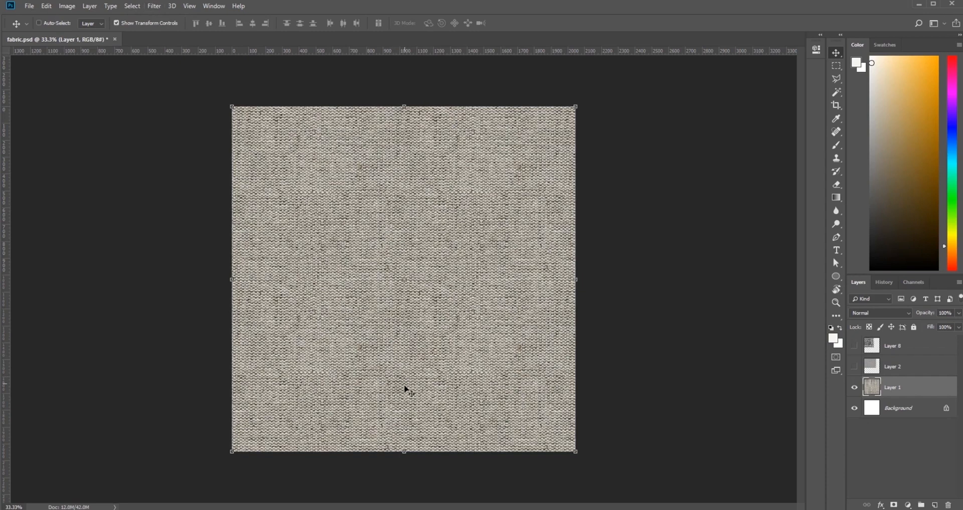
# - Offset Layer 1 by 1024 pixels horizontally and vertically, using Wrap Around for the undefined areas
pyautogui.click(154, 7)
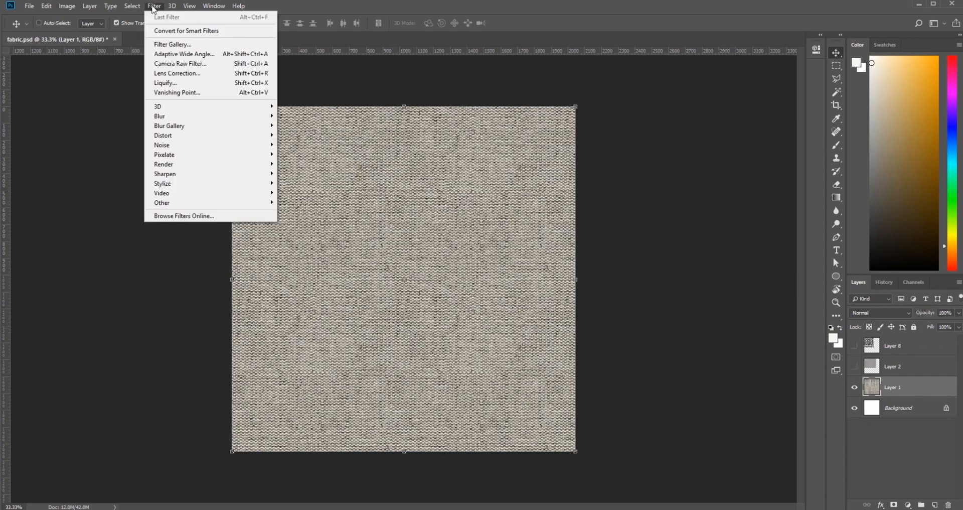
pyautogui.moveTo(173, 203)
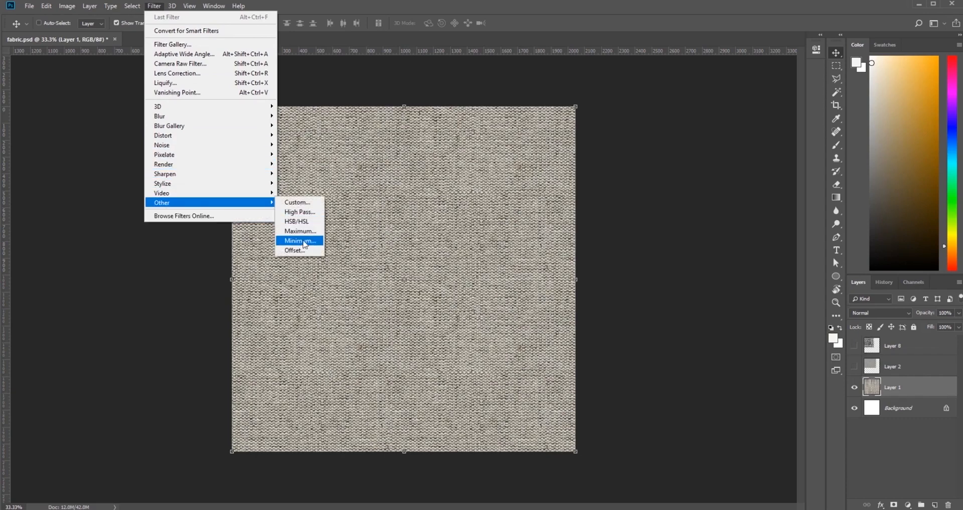
pyautogui.click(295, 250)
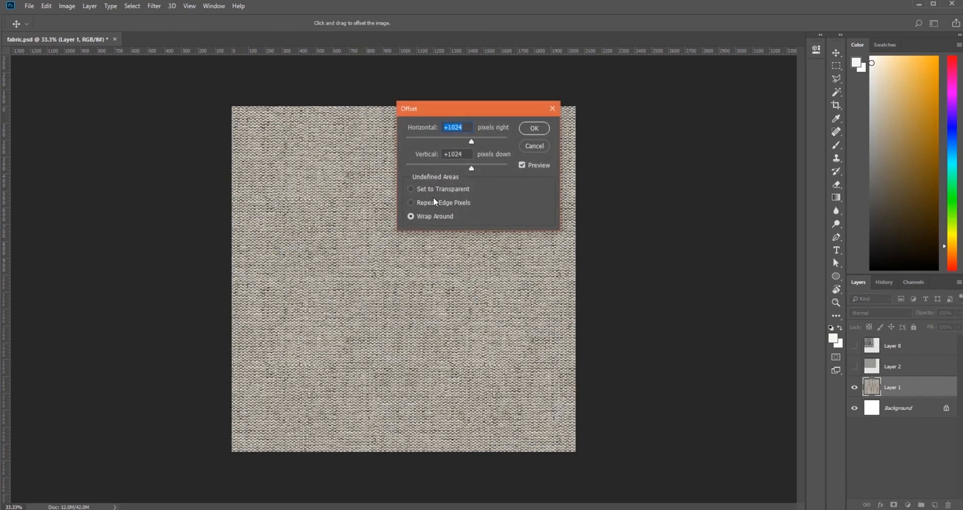
pyautogui.moveTo(461, 118); pyautogui.dragTo(665, 125)
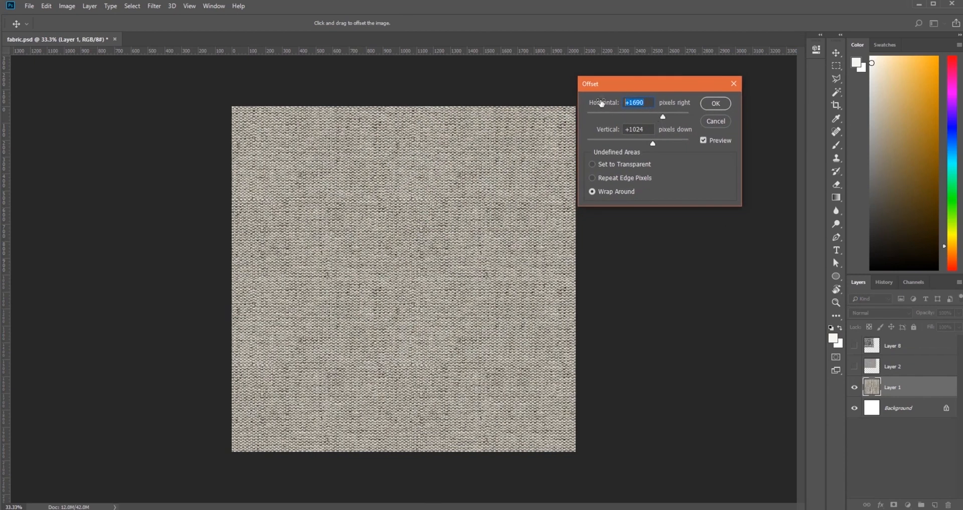
pyautogui.write('1024')
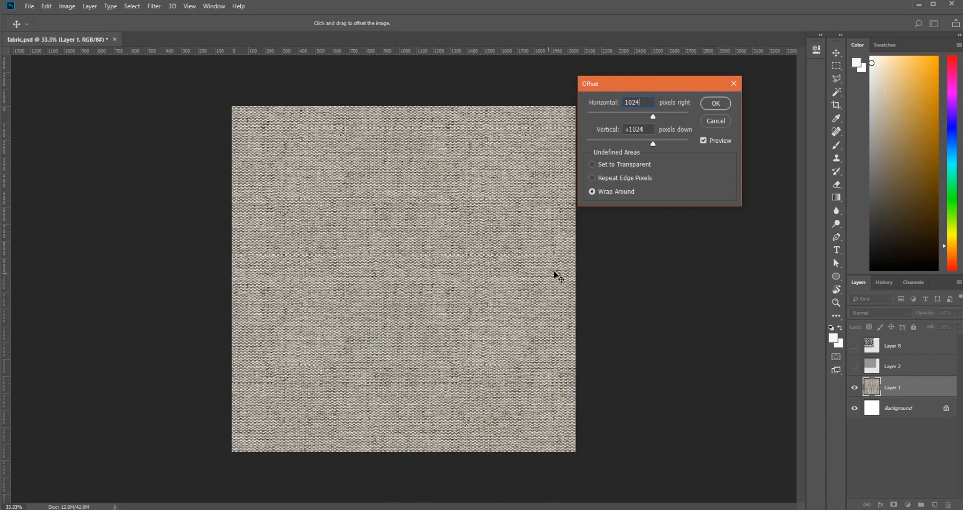
pyautogui.click(716, 104)
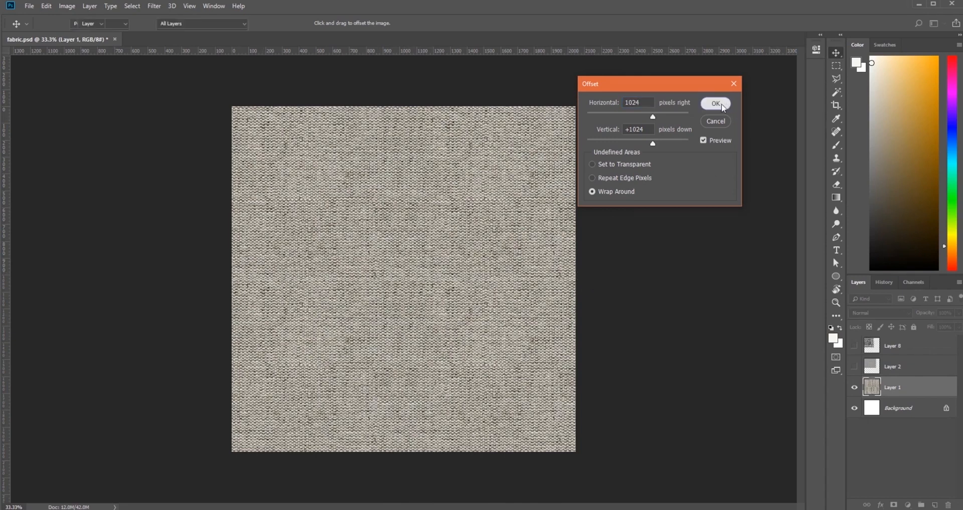
# - Add a layer mask to Layer 1 and place a duplicate without a mask directly beneath it
pyautogui.hotkey('ctrl', '+')
pyautogui.hotkey('ctrl', '+')
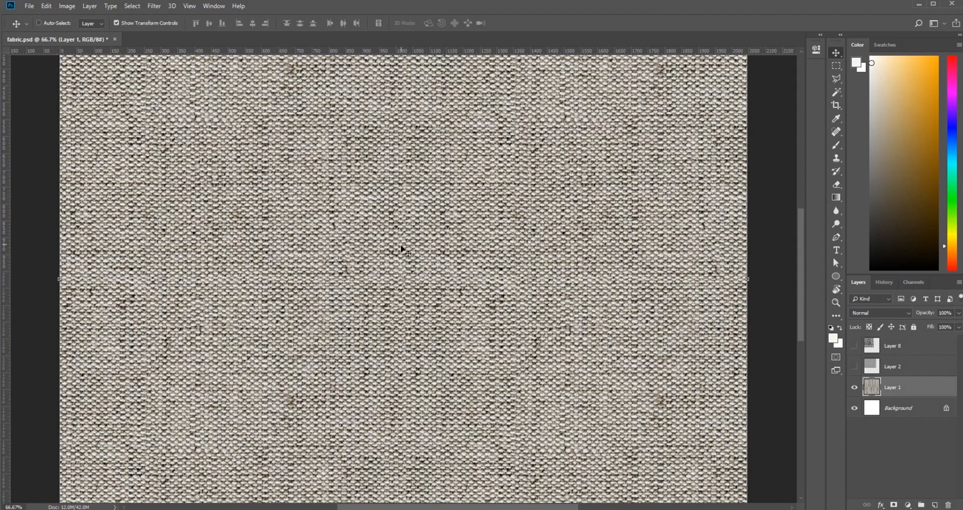
pyautogui.hotkey('ctrl', '+')
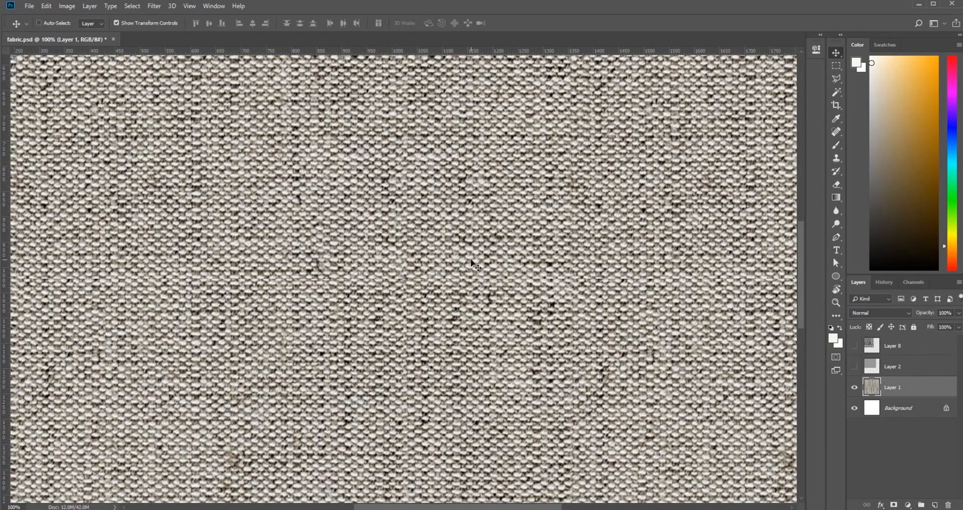
pyautogui.hotkey('ctrl', '-')
pyautogui.hotkey('ctrl', '-')
pyautogui.hotkey('ctrl', '-')
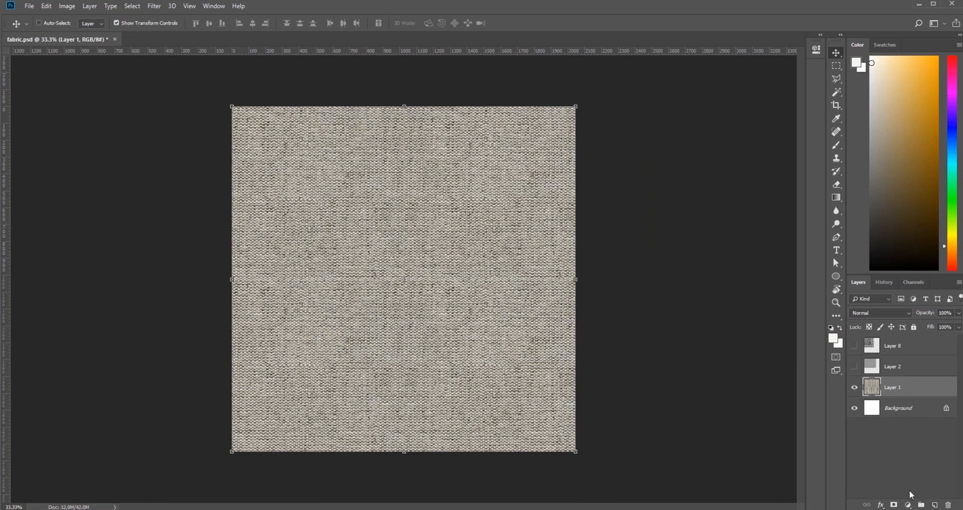
pyautogui.click(894, 504)
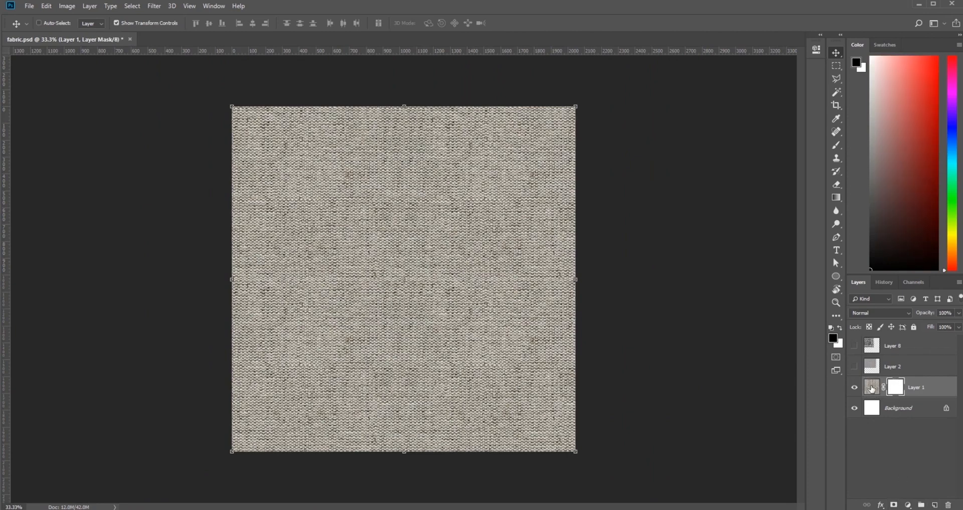
pyautogui.moveTo(872, 388); pyautogui.dragTo(894, 411)
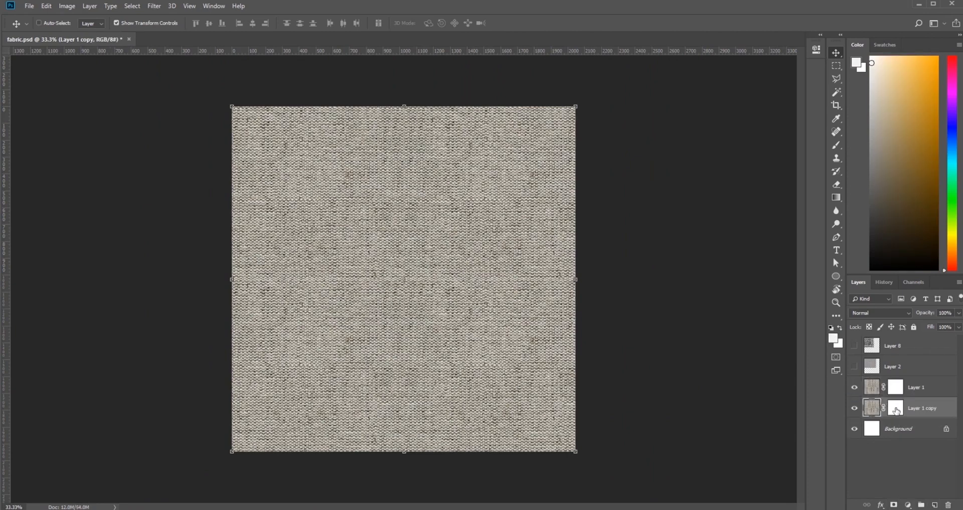
pyautogui.rightClick(896, 410)
pyautogui.click(902, 421)
# - Reapply the Offset filter to Layer 1 copy and compare it with Layer 1 by toggling the upper layer's visibility
pyautogui.click(155, 8)
pyautogui.click(161, 18)
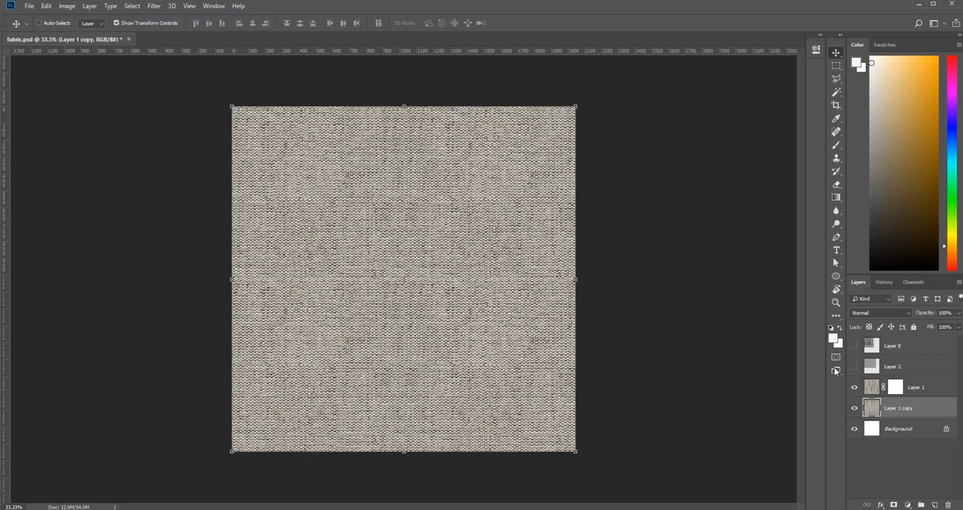
pyautogui.click(855, 388)
pyautogui.click(854, 390)
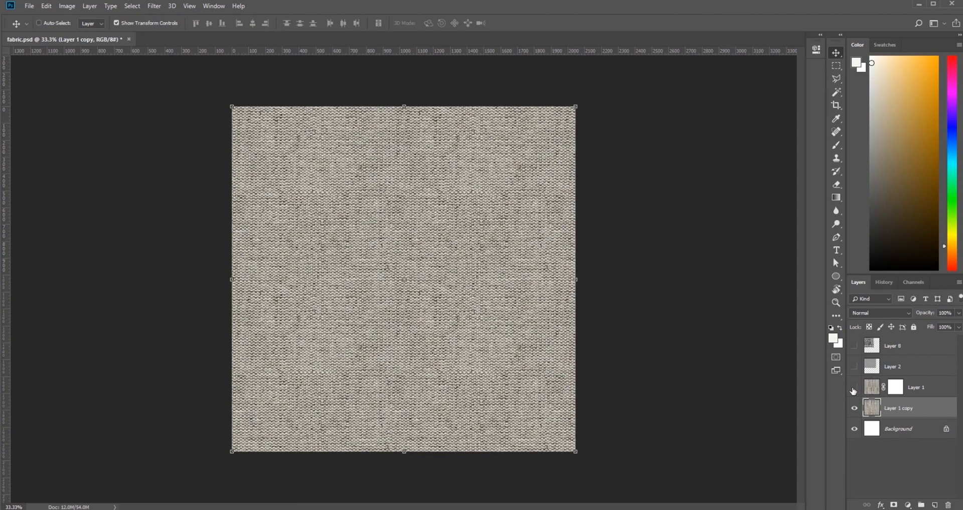
pyautogui.click(854, 390)
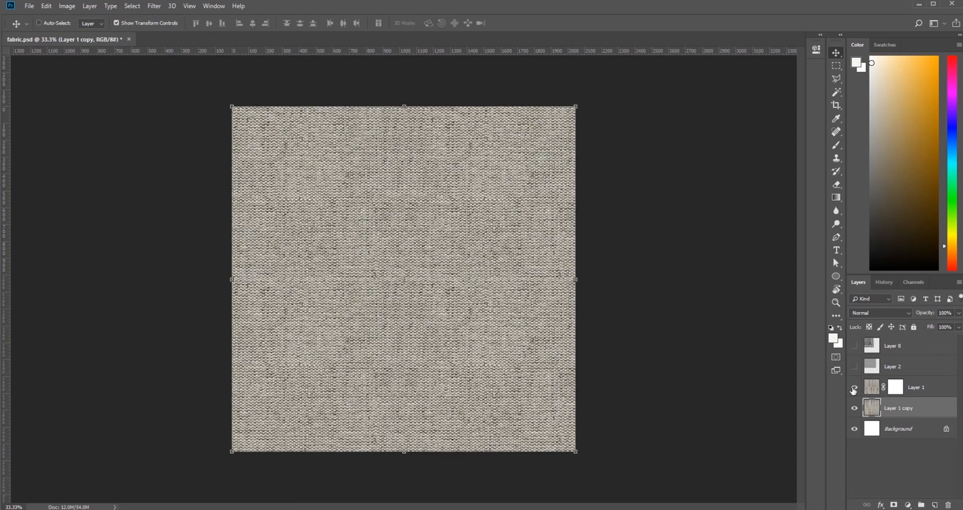
# - Target Layer 1's mask and set up a black Brush at 67 px with slightly lower hardness
pyautogui.click(895, 388)
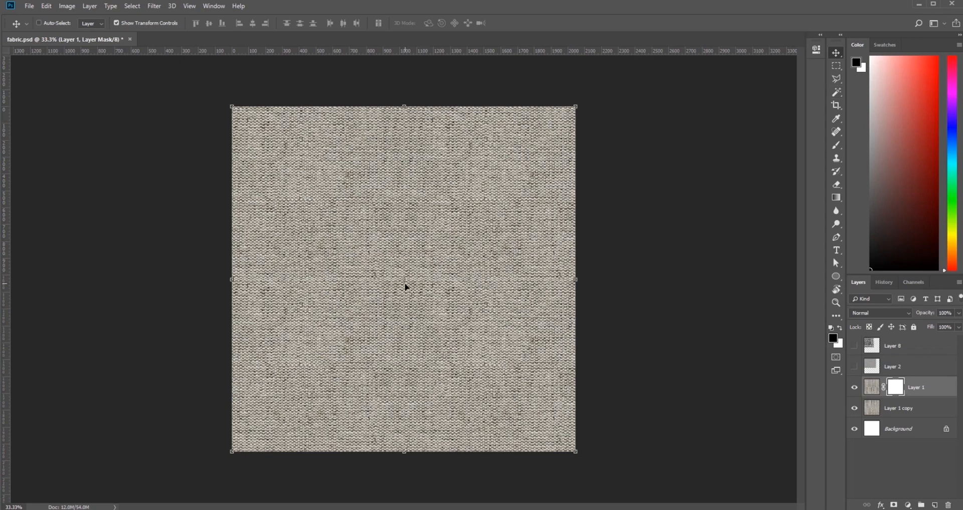
pyautogui.press('b')
pyautogui.rightClick(442, 255)
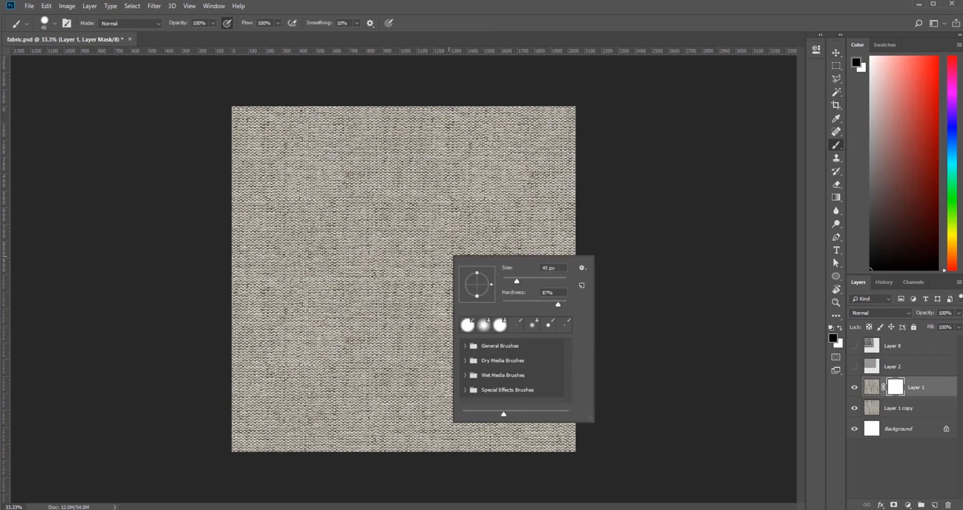
pyautogui.click(524, 280)
pyautogui.click(552, 301)
pyautogui.click(494, 8)
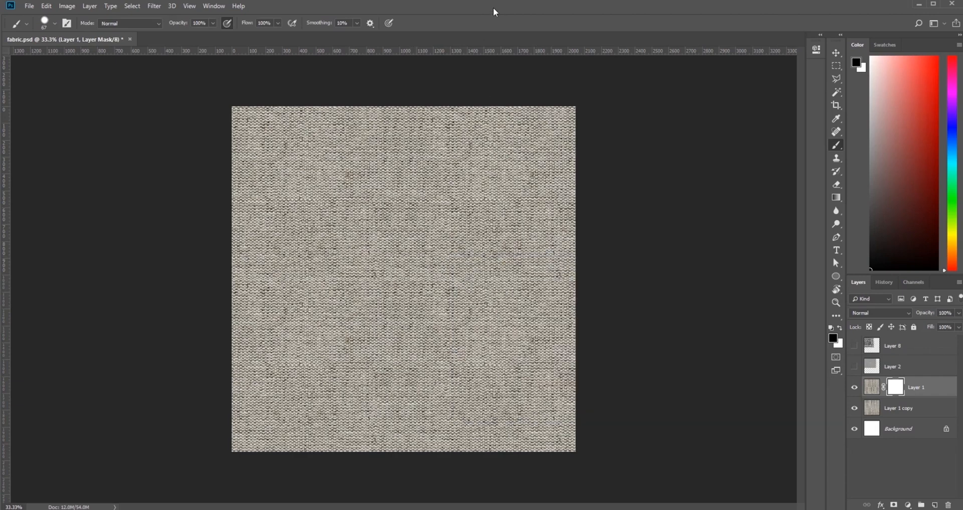
# - Try to hide the horizontal middle seam by painting black on Layer 1's mask across the texture's left and central parts
pyautogui.hotkey('ctrl', '+')
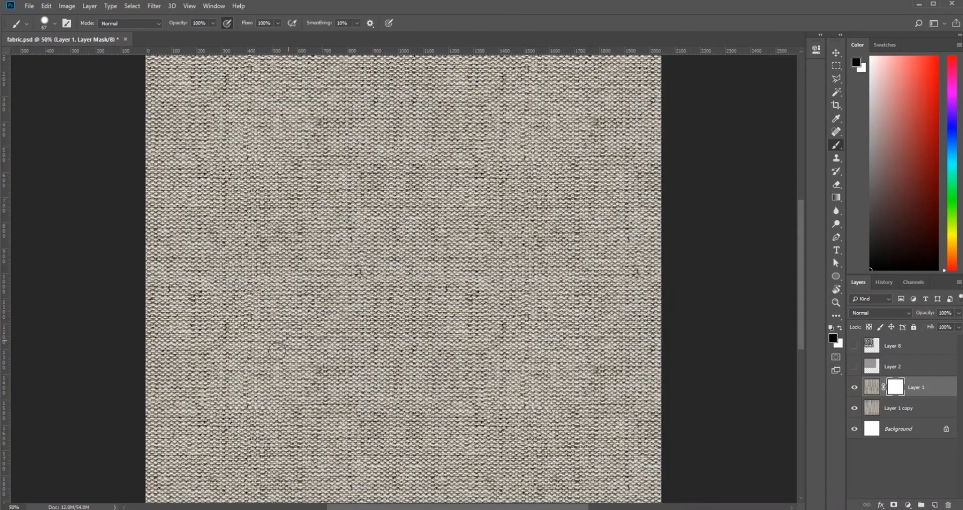
pyautogui.moveTo(164, 278)
pyautogui.mouseDown()
pyautogui.moveTo(458, 278)
pyautogui.moveTo(313, 287)
pyautogui.mouseUp()
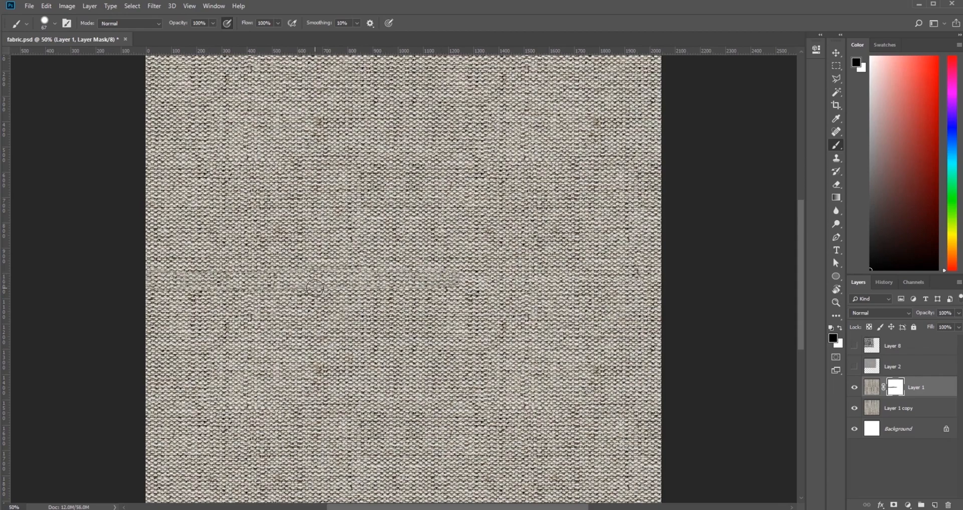
pyautogui.hotkey('ctrl', '1')
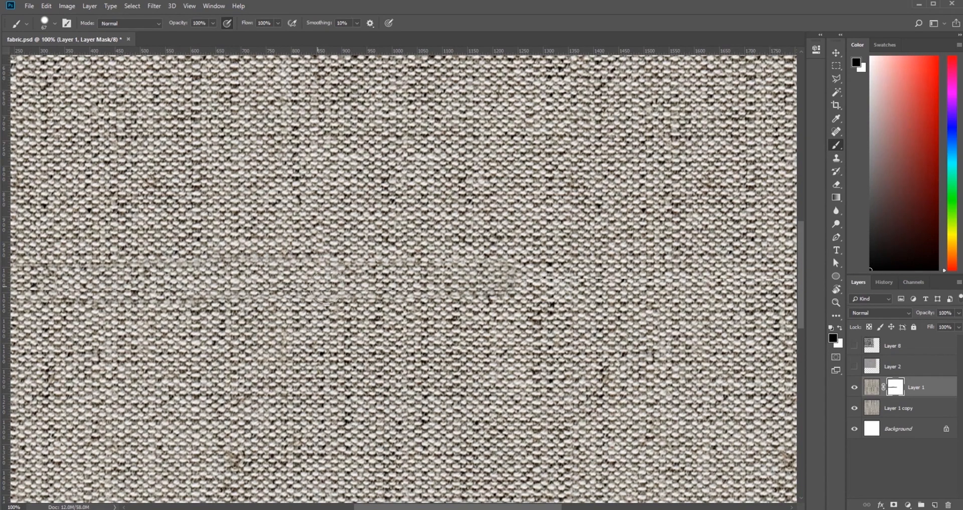
pyautogui.moveTo(356, 291)
pyautogui.mouseDown()
pyautogui.moveTo(572, 281)
pyautogui.moveTo(650, 266)
pyautogui.mouseUp()
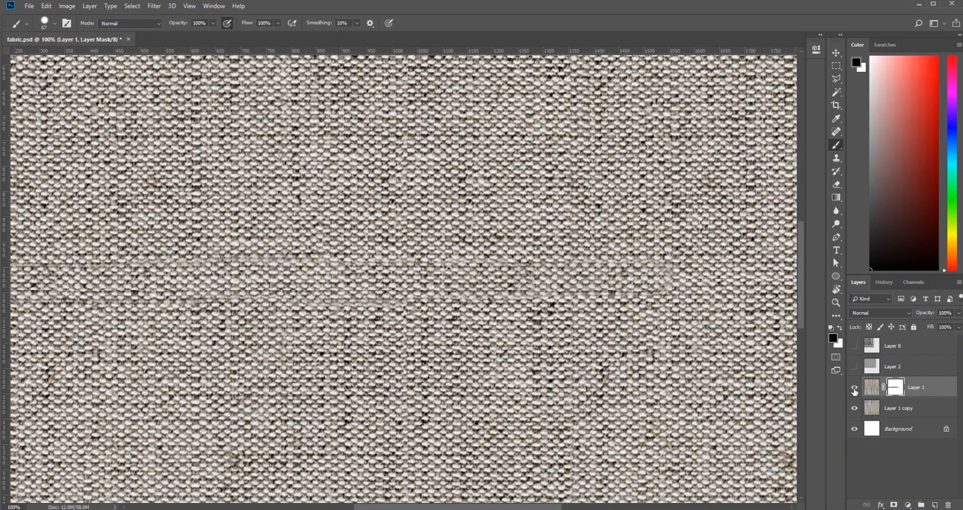
# - Compare Layer 1 with its copy and try masking the rest of the horizontal seam up to the texture's right edge
pyautogui.click(855, 396)
pyautogui.click(855, 408)
pyautogui.click(854, 408)
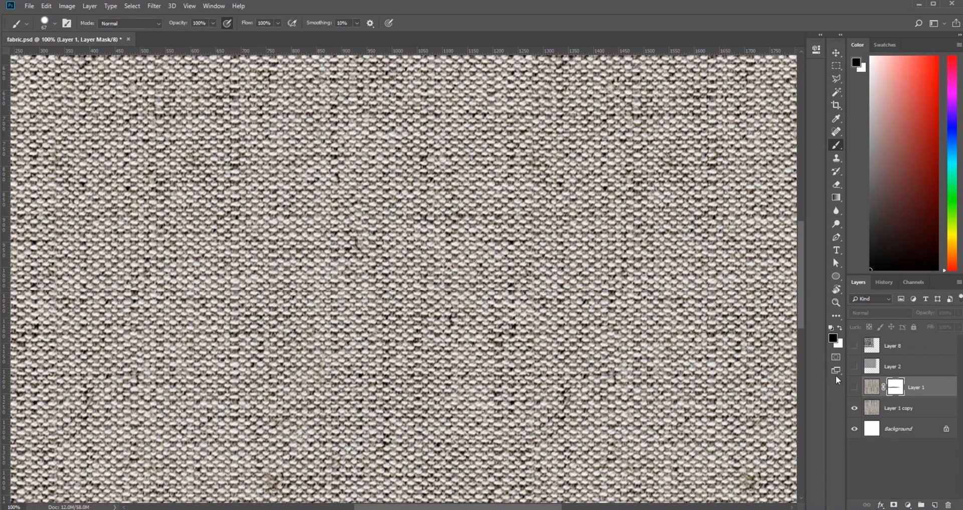
pyautogui.click(854, 388)
pyautogui.moveTo(647, 279); pyautogui.dragTo(374, 278)
pyautogui.moveTo(400, 277)
pyautogui.mouseDown()
pyautogui.moveTo(643, 277)
pyautogui.moveTo(613, 276)
pyautogui.mouseUp()
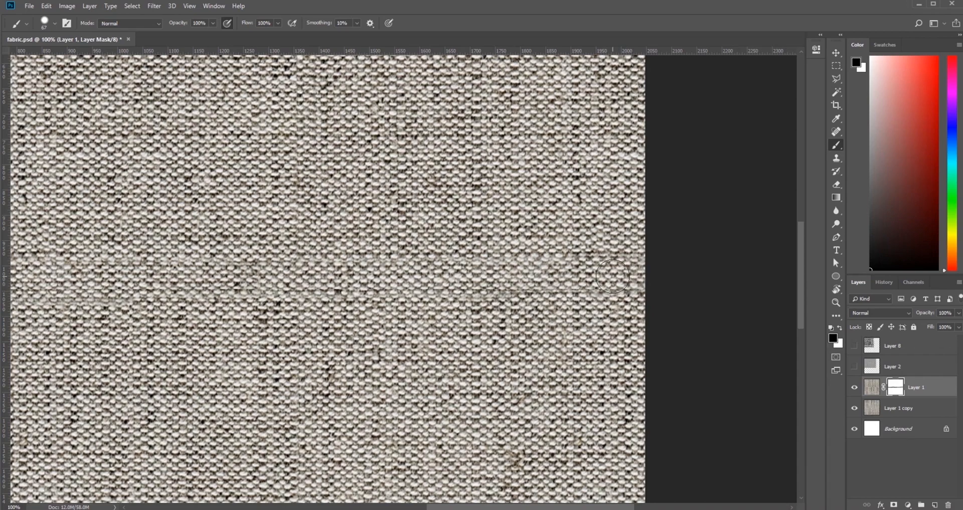
pyautogui.hotkey('ctrl', '-')
pyautogui.hotkey('ctrl', '-')
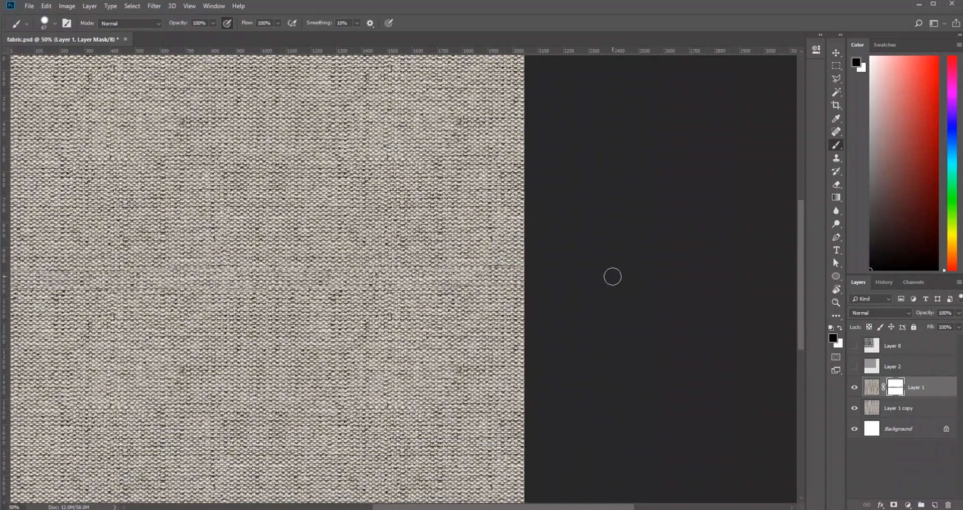
pyautogui.hotkey('ctrl', '+')
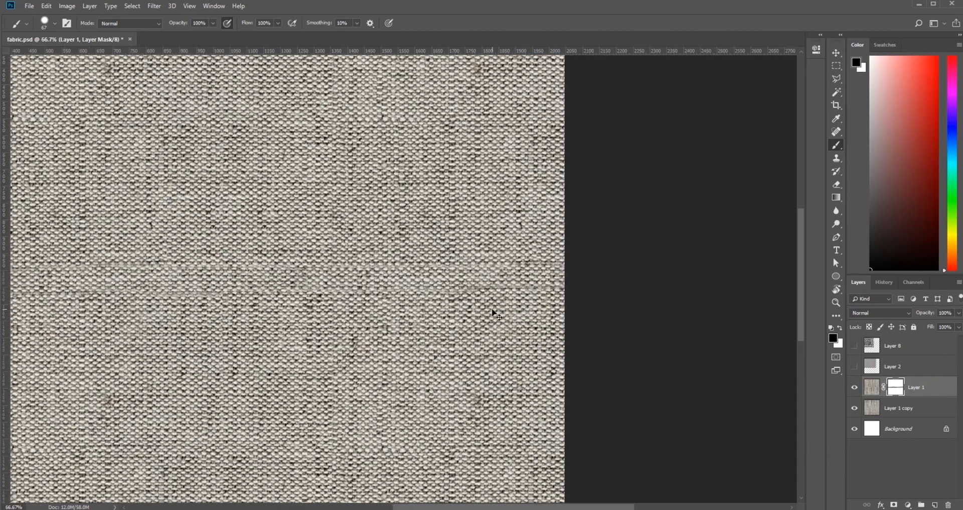
pyautogui.hotkey('ctrl', '+')
# - Reapply the Offset filter to Layer 1 and check the shifted texture for remaining seams
pyautogui.moveTo(403, 360); pyautogui.dragTo(622, 394)
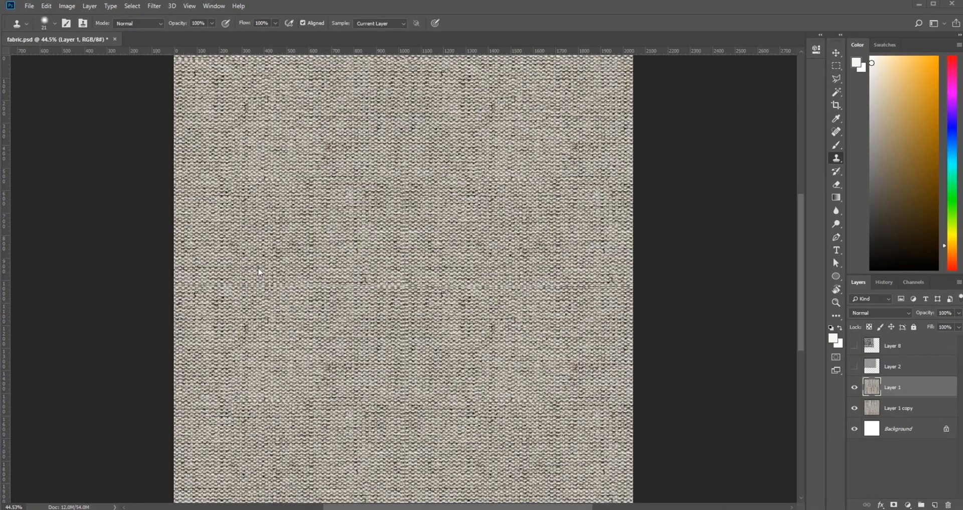
pyautogui.click(154, 5)
pyautogui.click(166, 17)
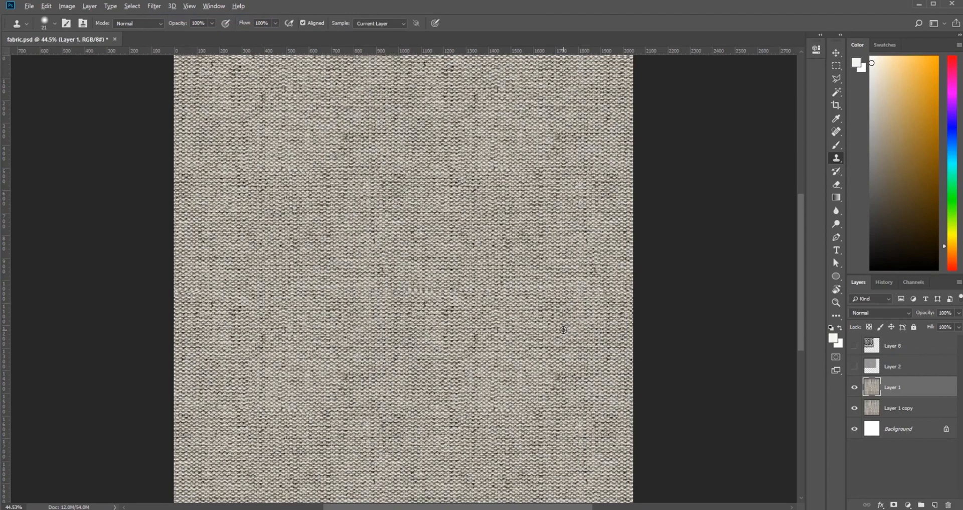
pyautogui.moveTo(488, 373); pyautogui.dragTo(457, 338)
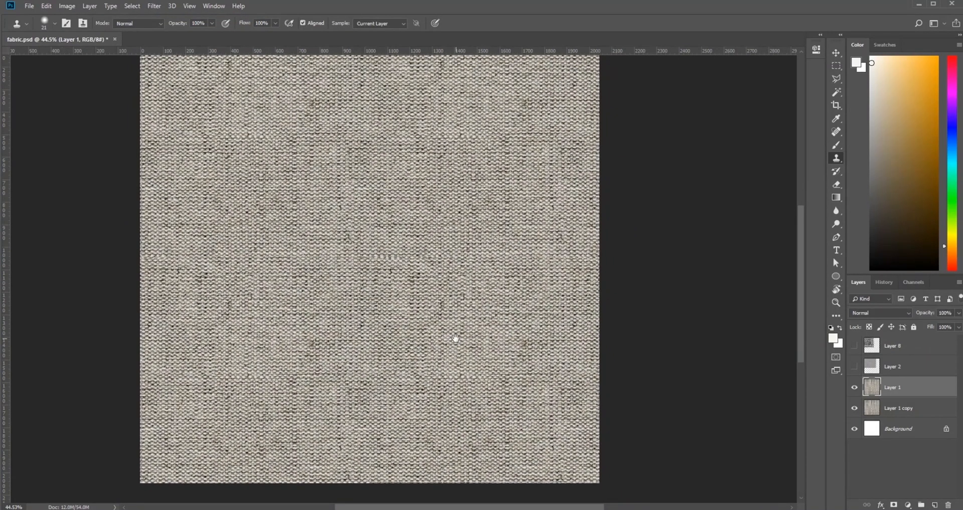
pyautogui.moveTo(465, 299); pyautogui.dragTo(477, 323)
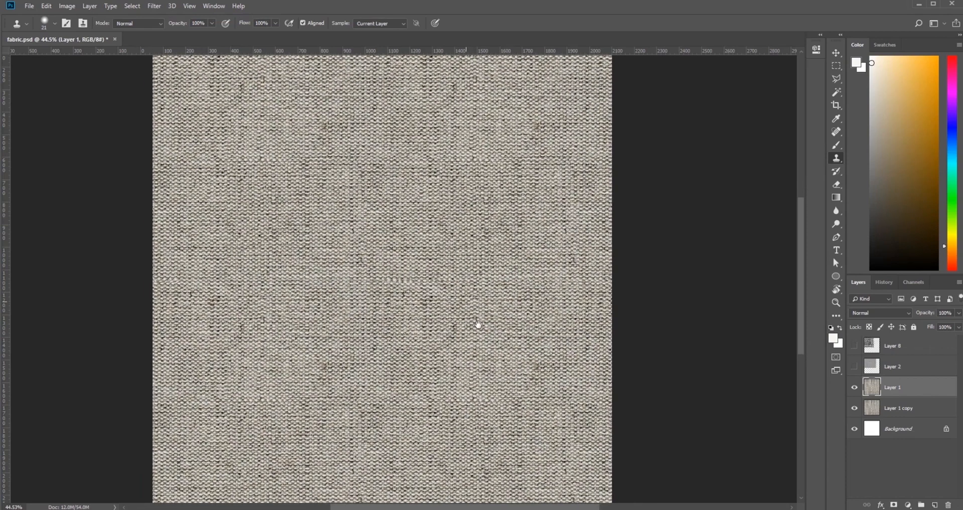
# - Merge Layer 1 and Layer 1 copy into a single layer
pyautogui.keyDown('shift'); pyautogui.click(909, 410); pyautogui.keyUp('shift')
pyautogui.rightClick(903, 402)
pyautogui.click(886, 270)
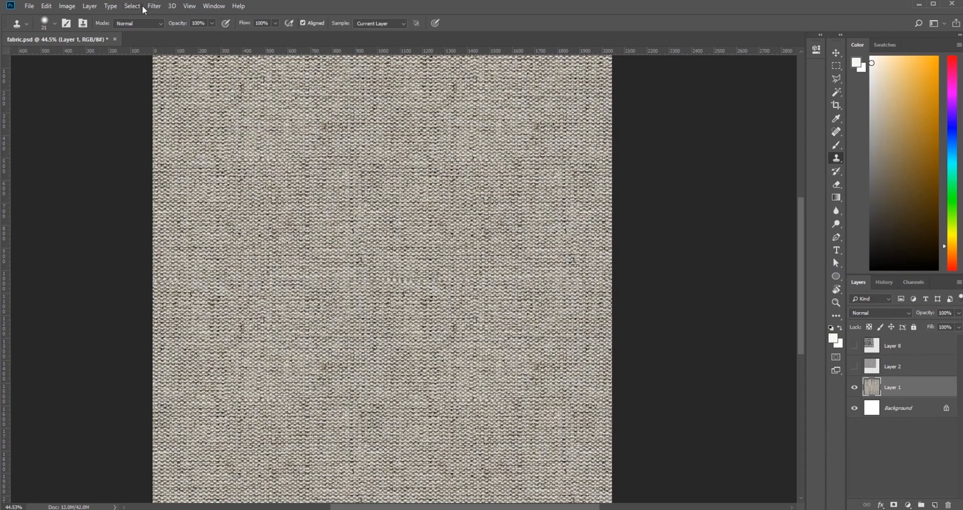
pyautogui.click(64, 7)
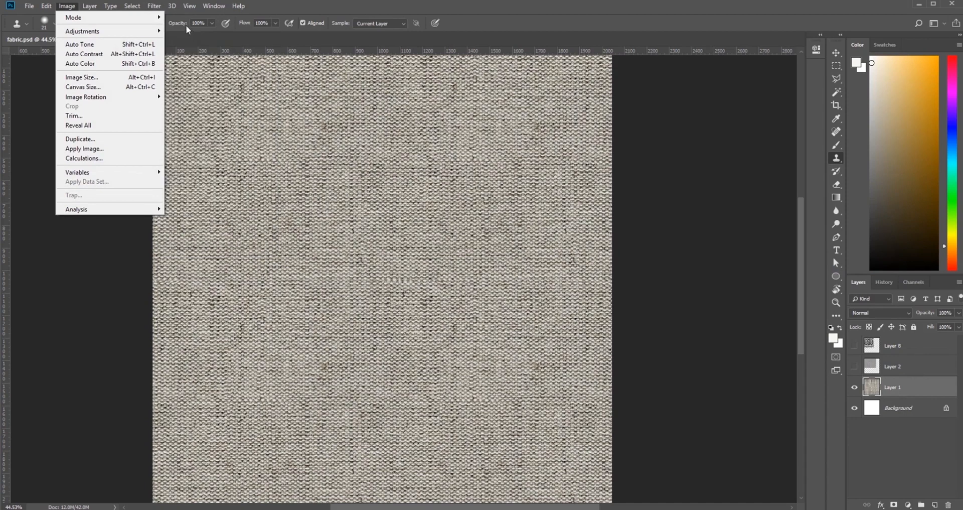
pyautogui.moveTo(147, 33)
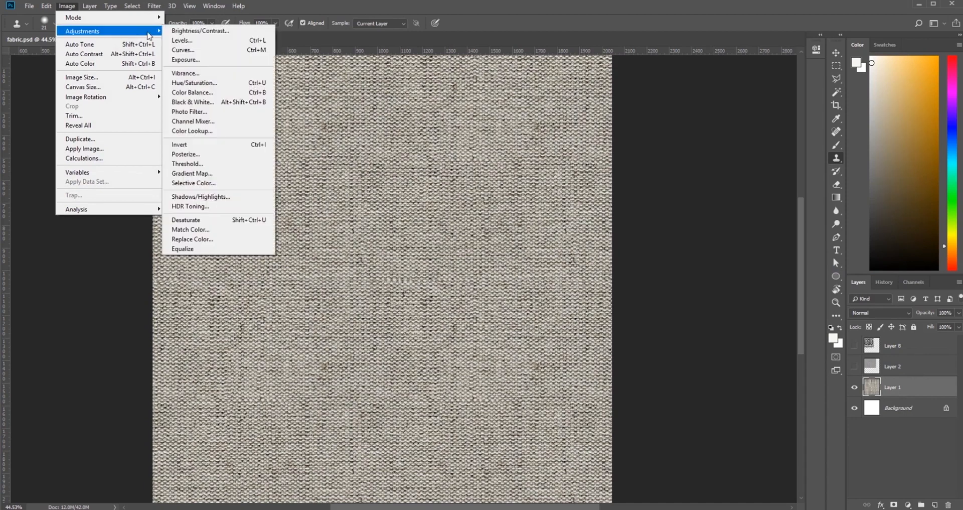
pyautogui.click(215, 102)
pyautogui.moveTo(481, 61); pyautogui.dragTo(703, 59)
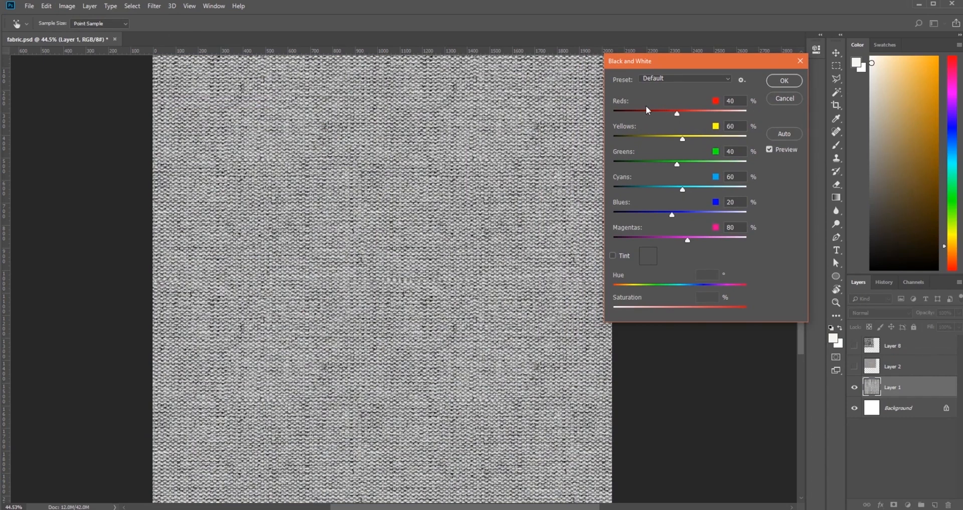
pyautogui.click(784, 99)
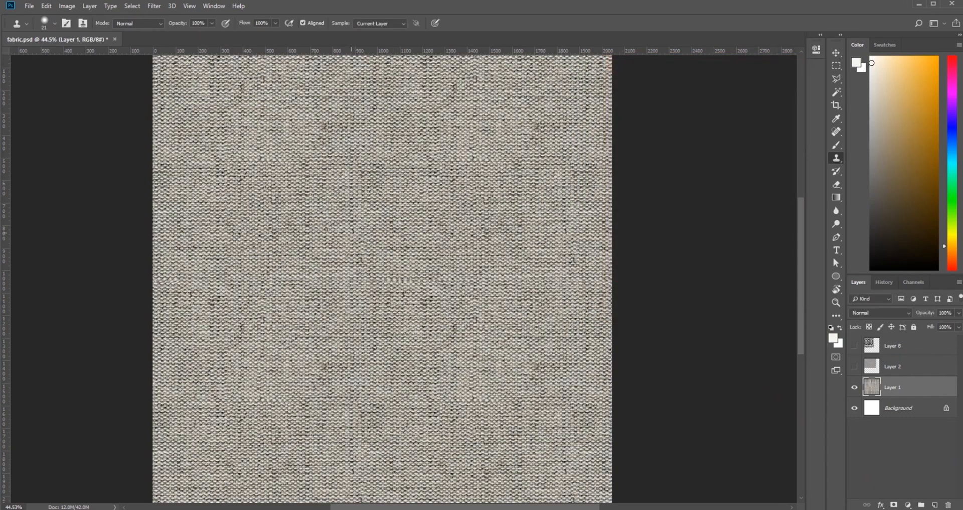
# - Start a Black & White adjustment on Layer 1, setting Reds to 92 % and Yellows to 62 %
pyautogui.click(67, 6)
pyautogui.moveTo(79, 31)
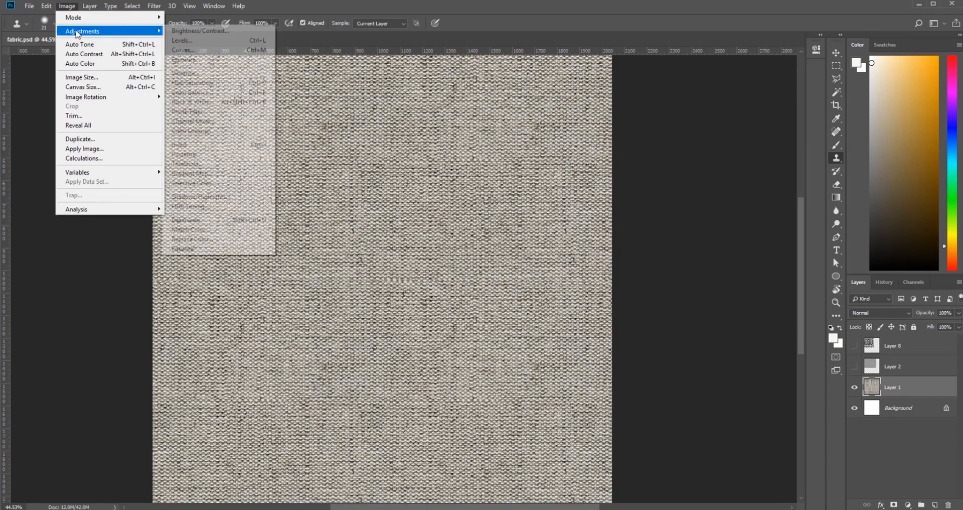
pyautogui.click(226, 102)
pyautogui.moveTo(677, 115); pyautogui.dragTo(686, 118)
pyautogui.moveTo(744, 121); pyautogui.dragTo(753, 121)
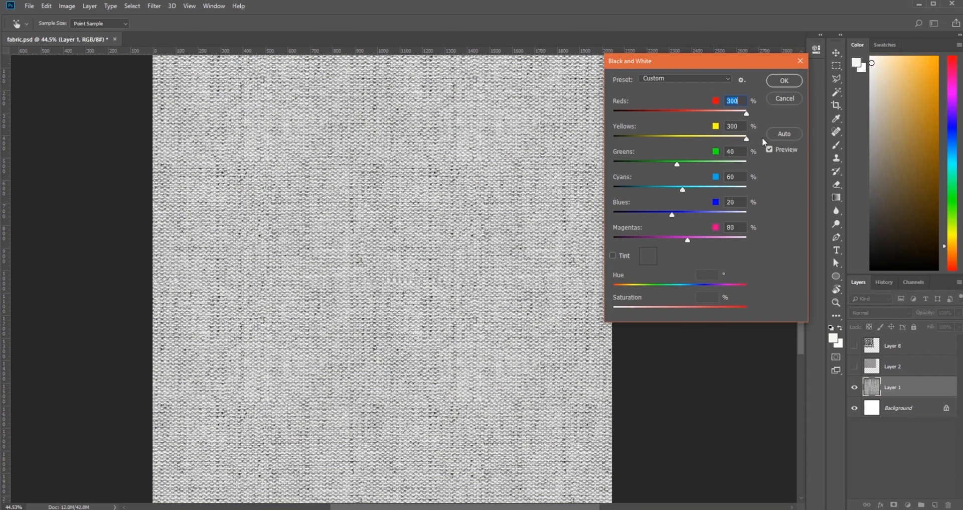
pyautogui.moveTo(746, 138); pyautogui.dragTo(586, 137)
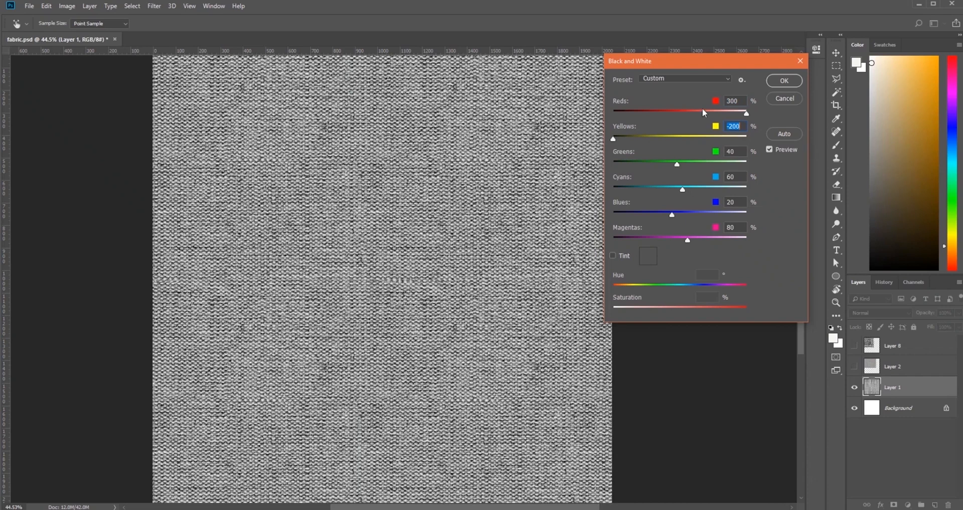
pyautogui.moveTo(637, 115); pyautogui.dragTo(692, 115)
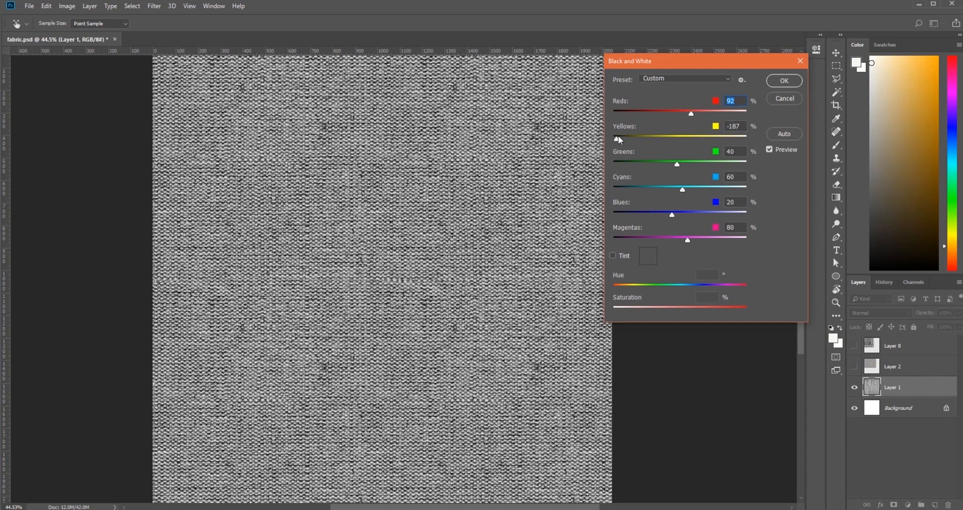
pyautogui.click(683, 137)
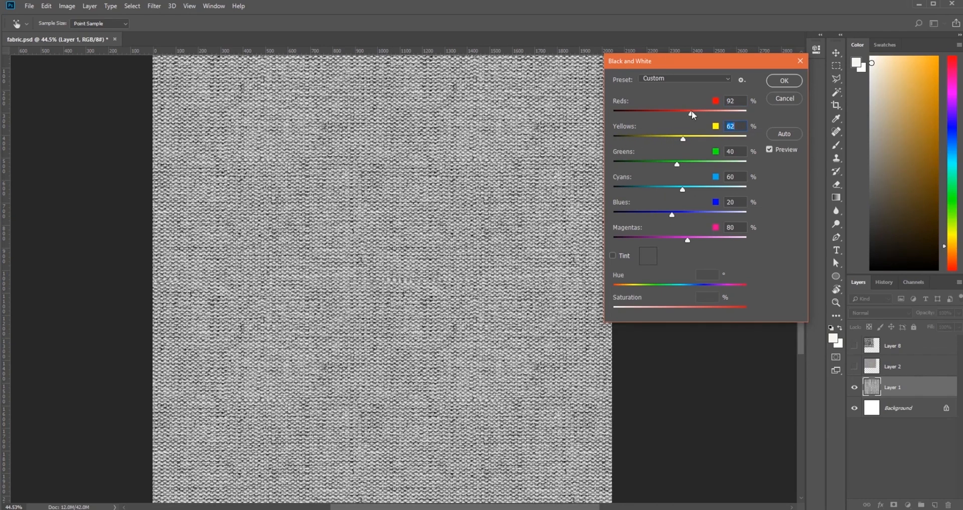
# - Readjust the black-and-white conversion to Reds 26 % and Yellows 83 %
pyautogui.moveTo(690, 113); pyautogui.dragTo(700, 111)
pyautogui.moveTo(684, 141); pyautogui.dragTo(767, 139)
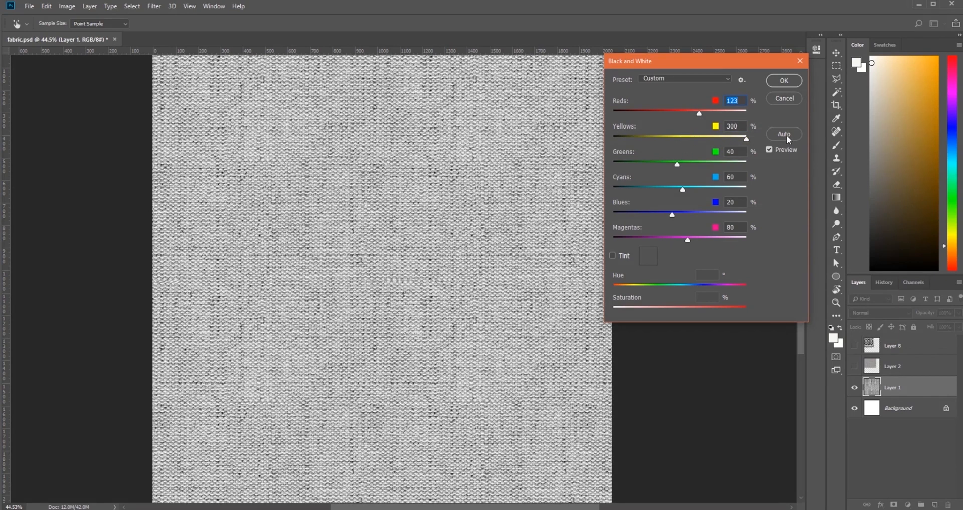
pyautogui.moveTo(747, 139); pyautogui.dragTo(701, 148)
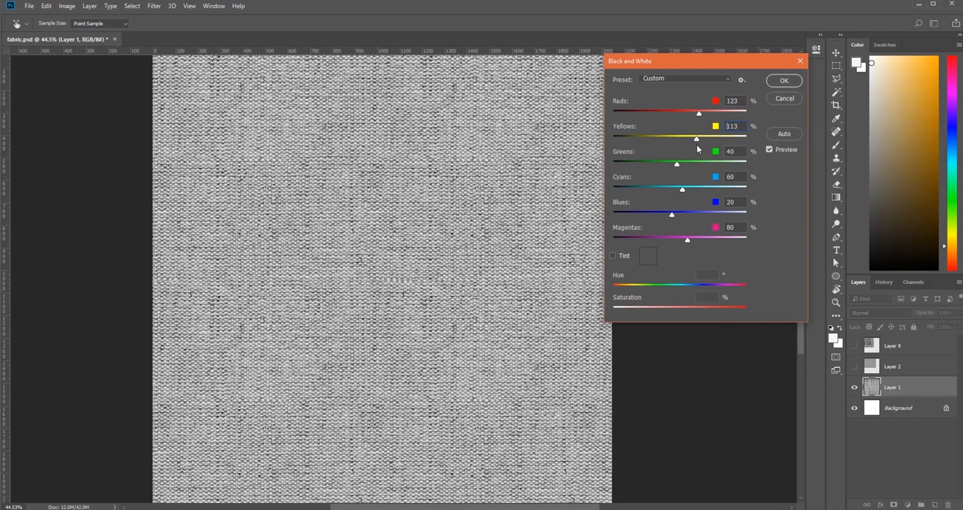
pyautogui.press('Down')
pyautogui.press('Down')
pyautogui.press('Down')
pyautogui.press('Down')
pyautogui.click(688, 140)
pyautogui.moveTo(698, 113); pyautogui.dragTo(677, 115)
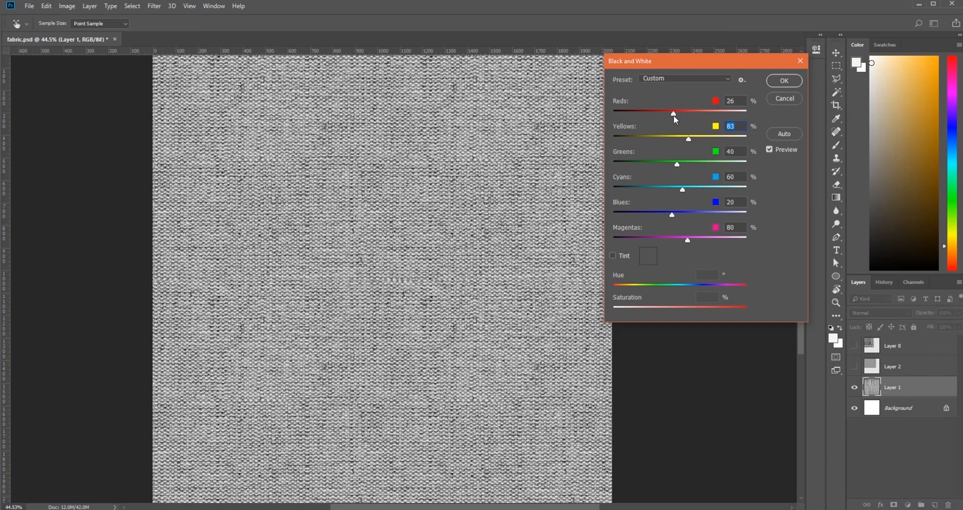
pyautogui.click(674, 115)
# - Set Cyans to 34 %, Magentas to 45 % and Yellows to 21 %, and apply the conversion
pyautogui.moveTo(684, 194)
pyautogui.mouseDown()
pyautogui.moveTo(635, 193)
pyautogui.moveTo(673, 199)
pyautogui.mouseUp()
pyautogui.moveTo(688, 239)
pyautogui.mouseDown()
pyautogui.moveTo(628, 243)
pyautogui.moveTo(696, 251)
pyautogui.moveTo(678, 249)
pyautogui.mouseUp()
pyautogui.moveTo(677, 146); pyautogui.dragTo(672, 147)
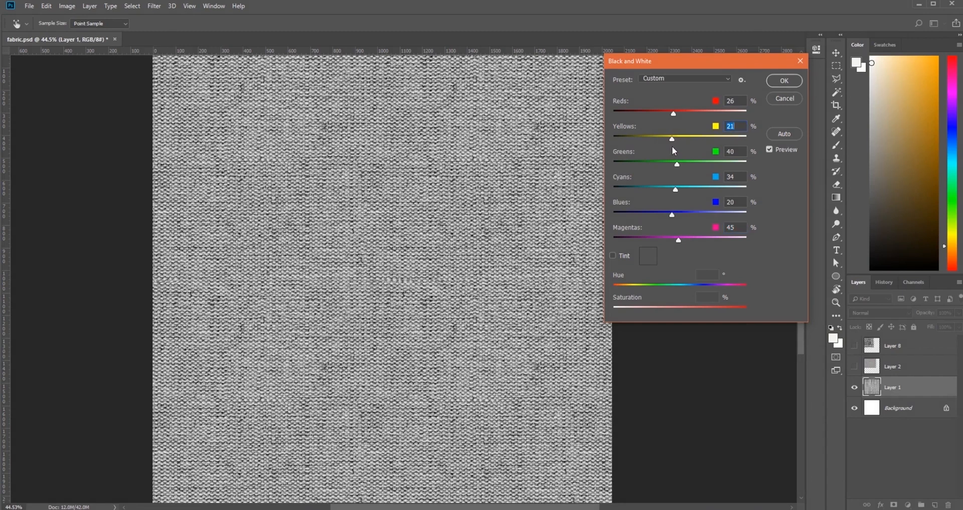
pyautogui.click(784, 81)
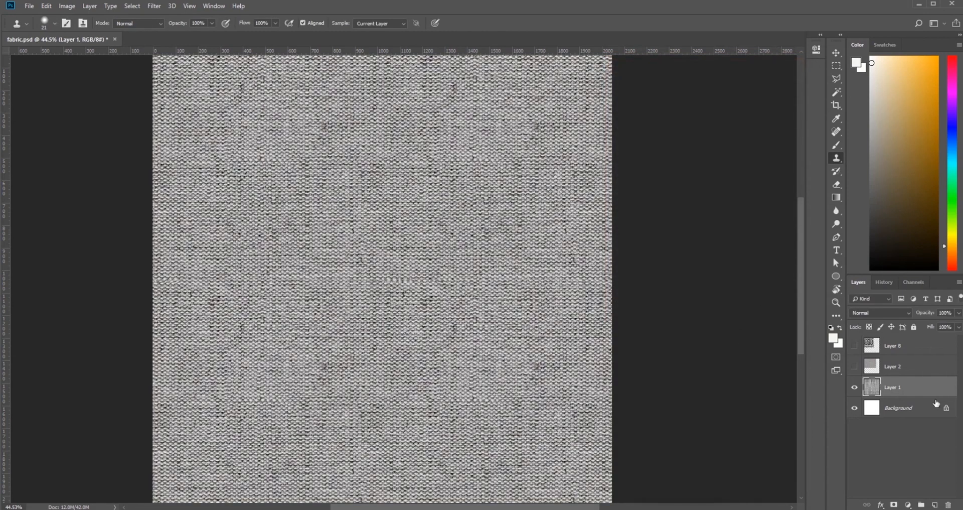
# - Apply Levels to Layer 1 with input black 29, midtone 1.67 and white 240
pyautogui.click(67, 6)
pyautogui.moveTo(85, 29)
pyautogui.click(193, 39)
pyautogui.moveTo(642, 204); pyautogui.dragTo(697, 210)
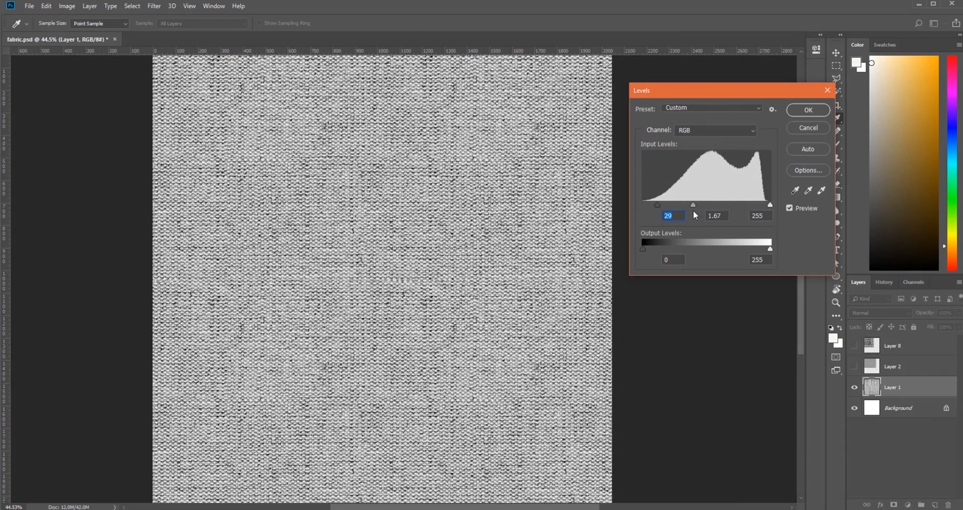
pyautogui.moveTo(769, 205); pyautogui.dragTo(763, 206)
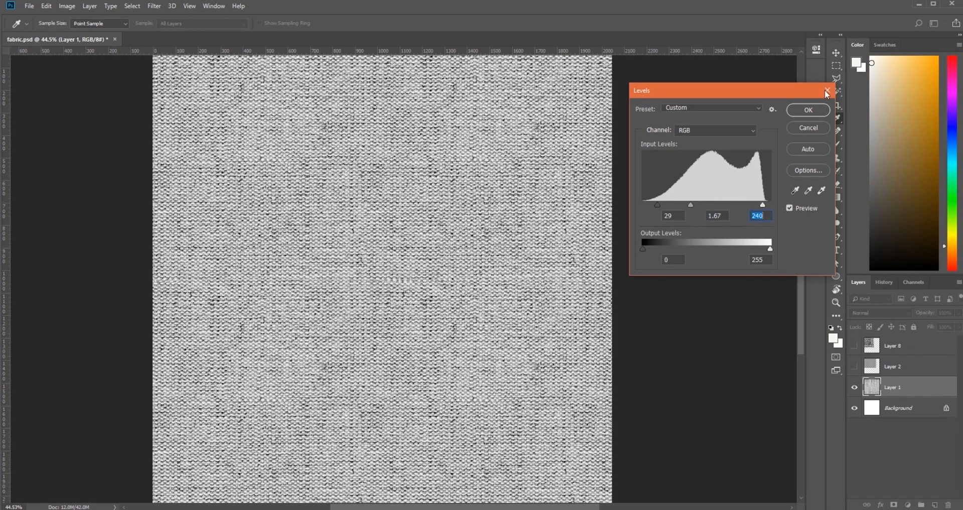
pyautogui.click(811, 110)
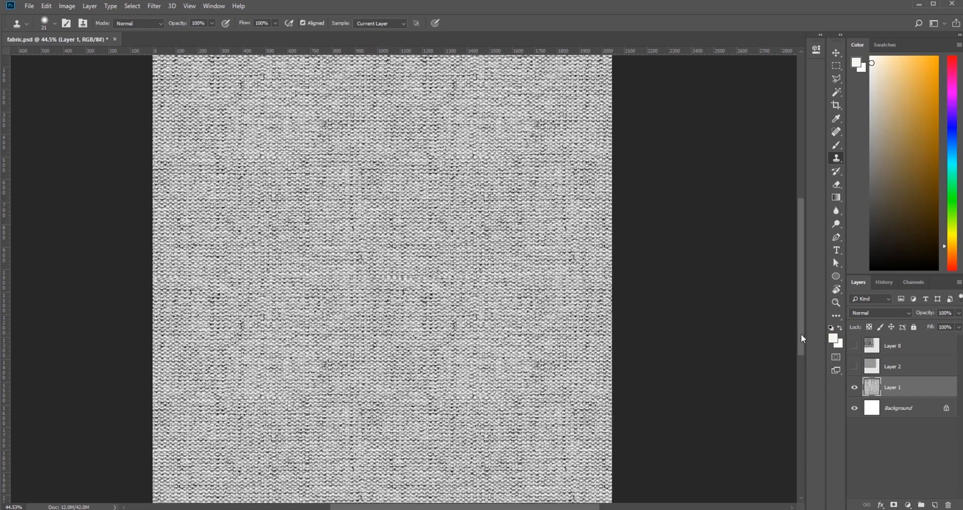
# - Show Layer 9 in fabric2.psd and examine its woven fabric up close
pyautogui.moveTo(802, 333)
pyautogui.mouseDown()
pyautogui.moveTo(802, 360)
pyautogui.moveTo(800, 301)
pyautogui.moveTo(794, 339)
pyautogui.mouseUp()
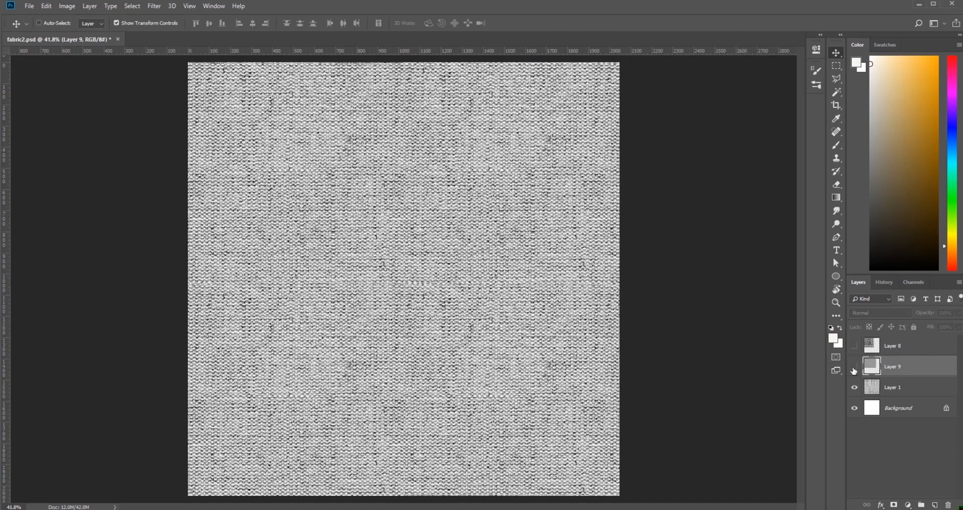
pyautogui.click(854, 370)
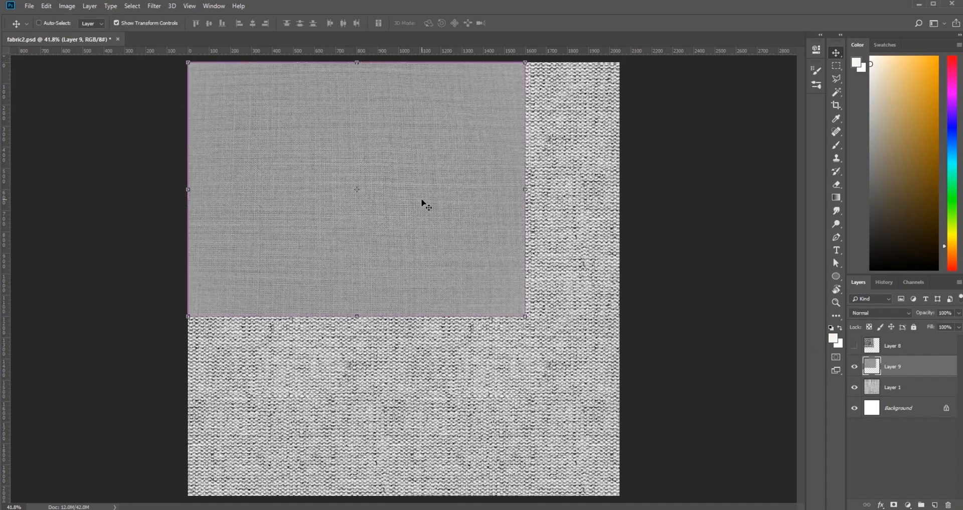
pyautogui.hotkey('ctrl', '+')
pyautogui.hotkey('ctrl', '+')
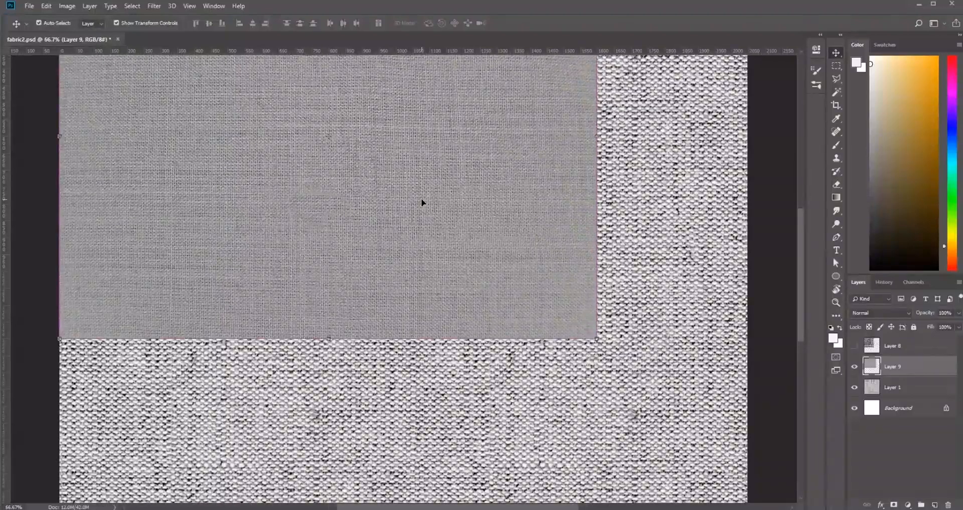
pyautogui.hotkey('ctrl', '+')
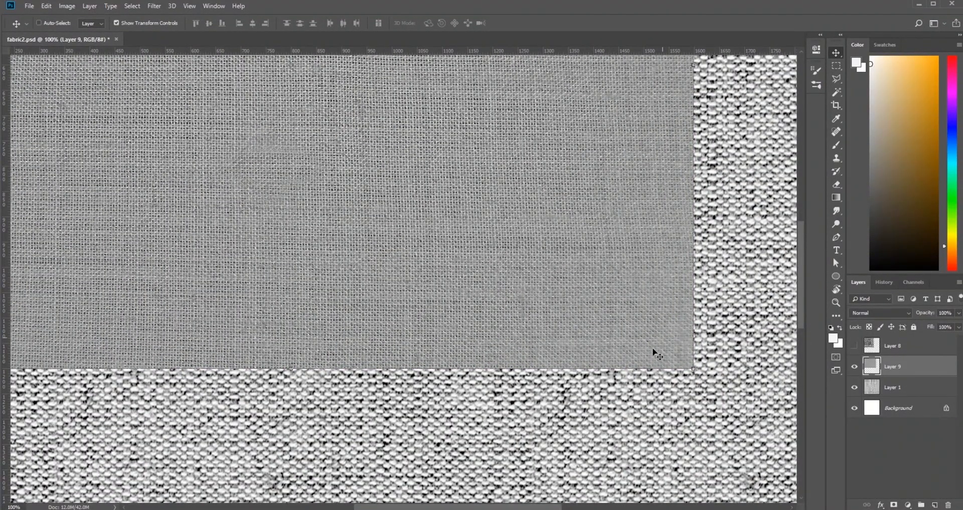
pyautogui.hotkey('ctrl', '-')
pyautogui.hotkey('ctrl', '-')
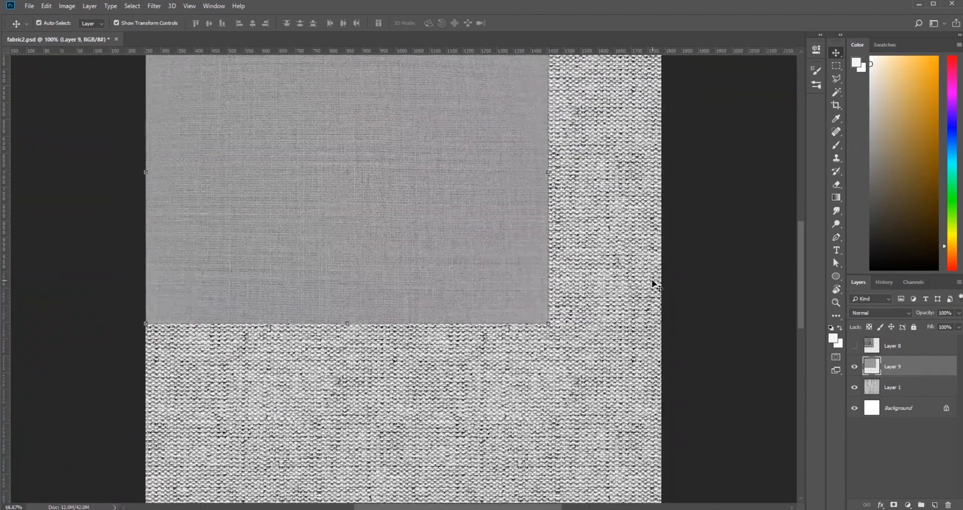
# - Duplicate Layer 9 and offset the copy from the original
pyautogui.moveTo(548, 302); pyautogui.dragTo(521, 412)
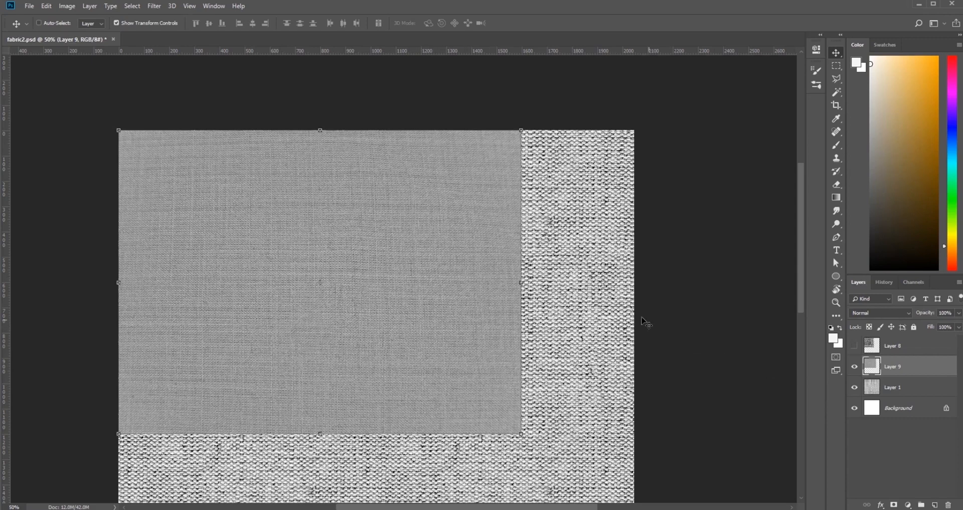
pyautogui.moveTo(370, 312)
pyautogui.mouseDown()
pyautogui.moveTo(379, 336)
pyautogui.moveTo(567, 499)
pyautogui.moveTo(551, 473)
pyautogui.moveTo(541, 495)
pyautogui.moveTo(539, 466)
pyautogui.moveTo(561, 458)
pyautogui.moveTo(608, 287)
pyautogui.moveTo(581, 297)
pyautogui.moveTo(487, 388)
pyautogui.moveTo(383, 306)
pyautogui.mouseUp()
# - Try trimming the left part off Layer 9 copy and aligning the remainder with the canvas's top edge
pyautogui.press('m')
pyautogui.moveTo(344, 114); pyautogui.dragTo(208, 500)
pyautogui.moveTo(145, 498); pyautogui.dragTo(114, 344)
pyautogui.press('Delete')
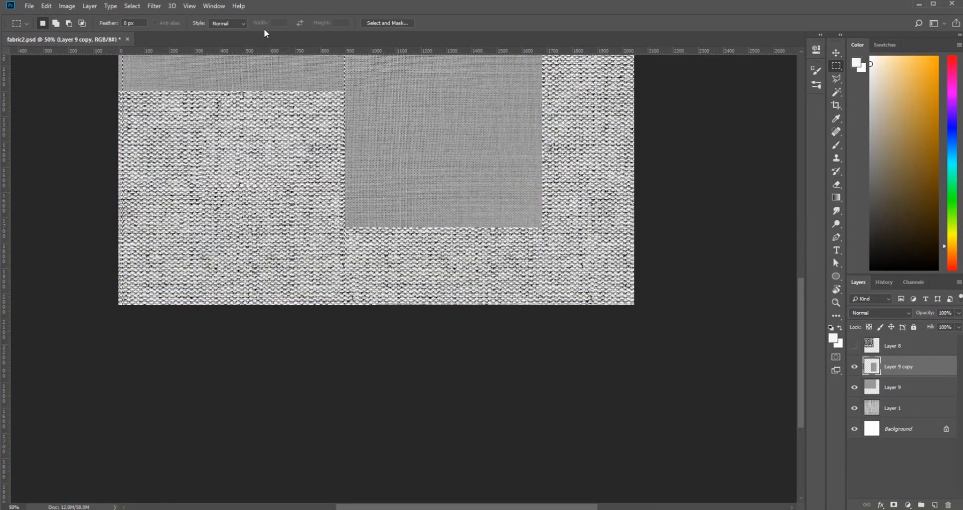
pyautogui.scroll(10, 487, 281)
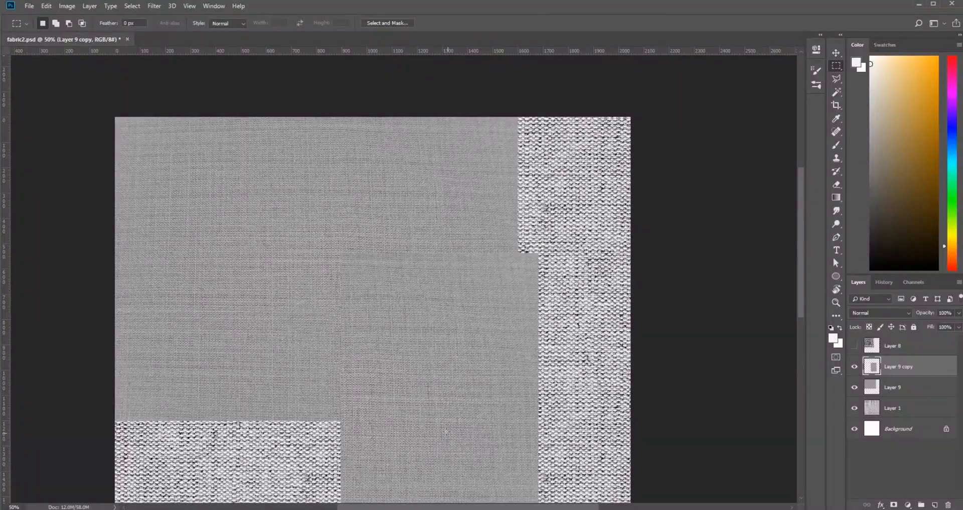
pyautogui.press('v')
pyautogui.moveTo(432, 432); pyautogui.dragTo(499, 293)
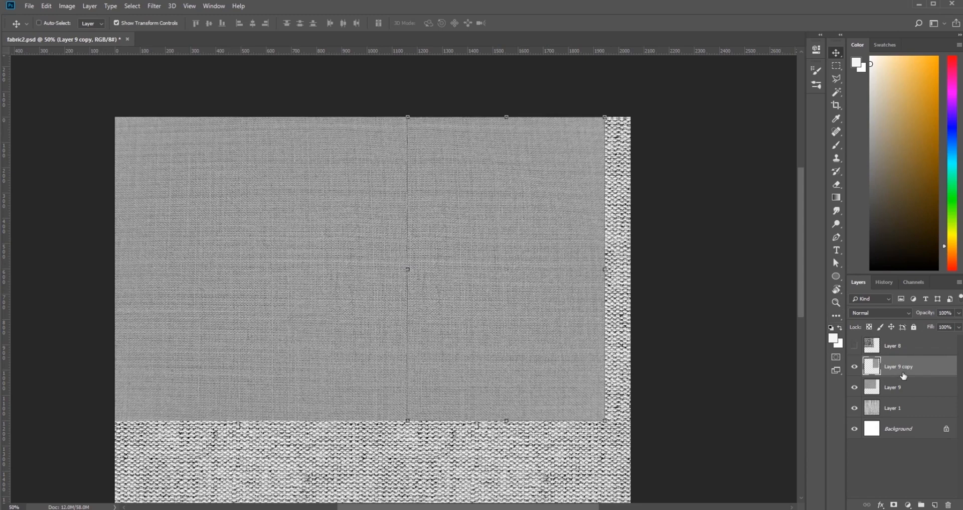
# - Revert the document history to the state before Layer 9 copy was trimmed
pyautogui.moveTo(508, 323); pyautogui.dragTo(479, 351)
pyautogui.click(883, 282)
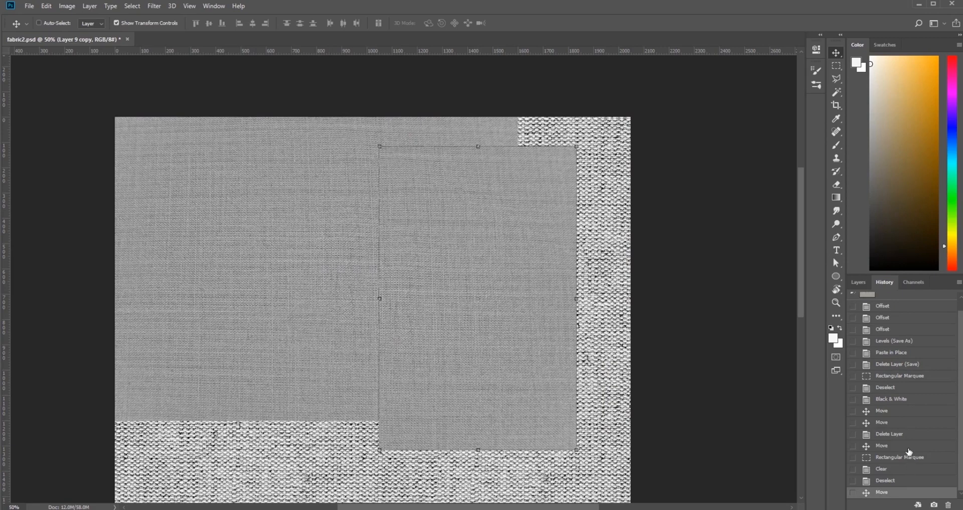
pyautogui.click(888, 446)
# - Reposition Layer 9 copy and delete everything outside a rectangular selection of its central area
pyautogui.moveTo(377, 450); pyautogui.dragTo(392, 331)
pyautogui.press('m')
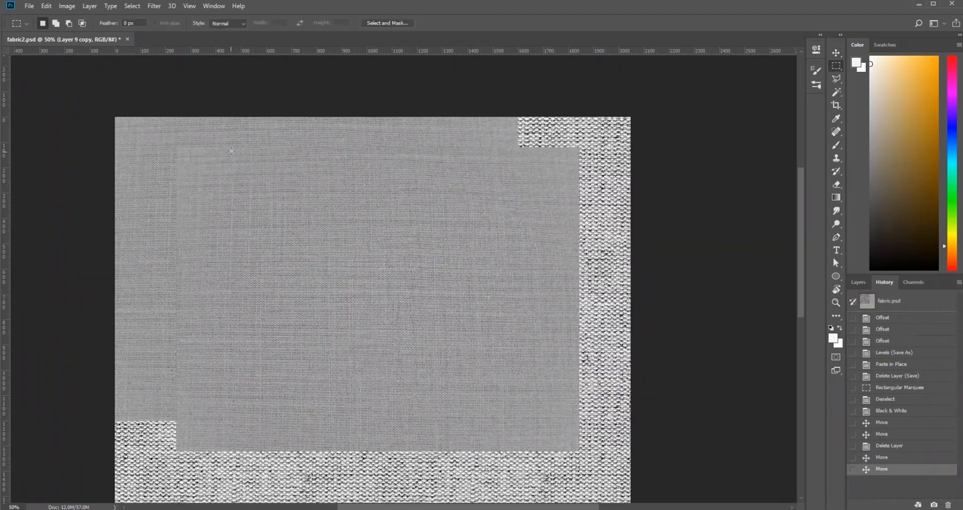
pyautogui.moveTo(233, 138); pyautogui.dragTo(518, 497)
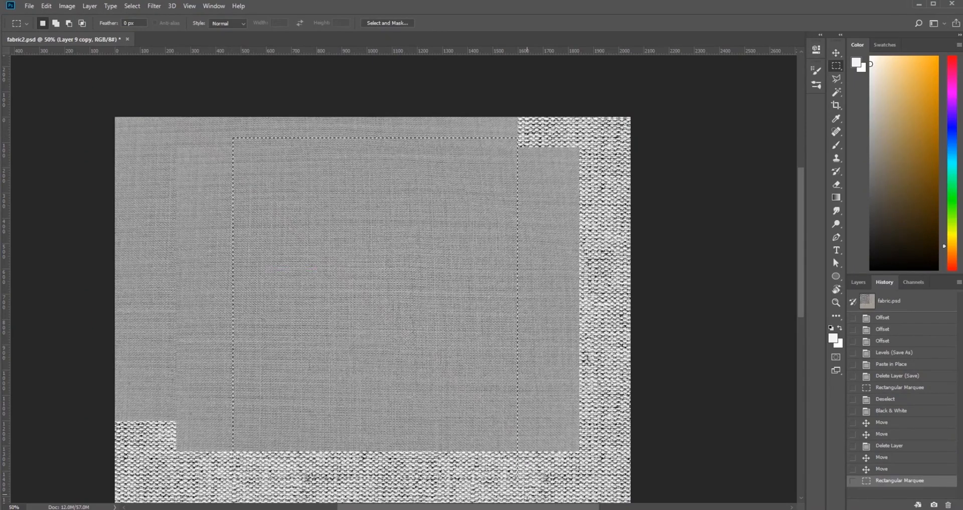
pyautogui.hotkey('ctrl', 'shift', 'i')
pyautogui.press('Delete')
pyautogui.hotkey('ctrl', 'd')
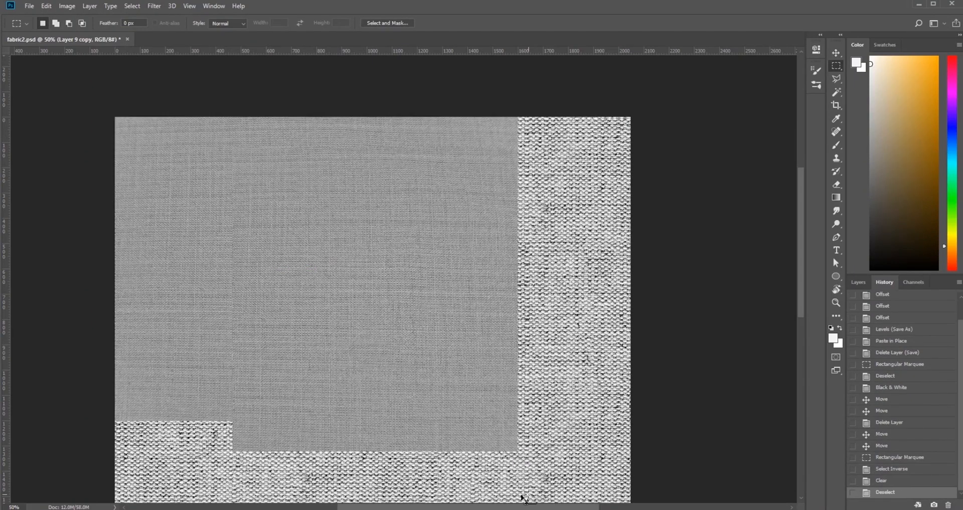
# - Move the trimmed copy to cover the canvas's upper right area, and brighten it with Levels at midtone 1.08
pyautogui.press('v')
pyautogui.moveTo(348, 393); pyautogui.dragTo(506, 367)
pyautogui.click(62, 7)
pyautogui.moveTo(83, 31)
pyautogui.click(301, 41)
pyautogui.moveTo(707, 205); pyautogui.dragTo(703, 207)
pyautogui.moveTo(770, 206); pyautogui.dragTo(773, 203)
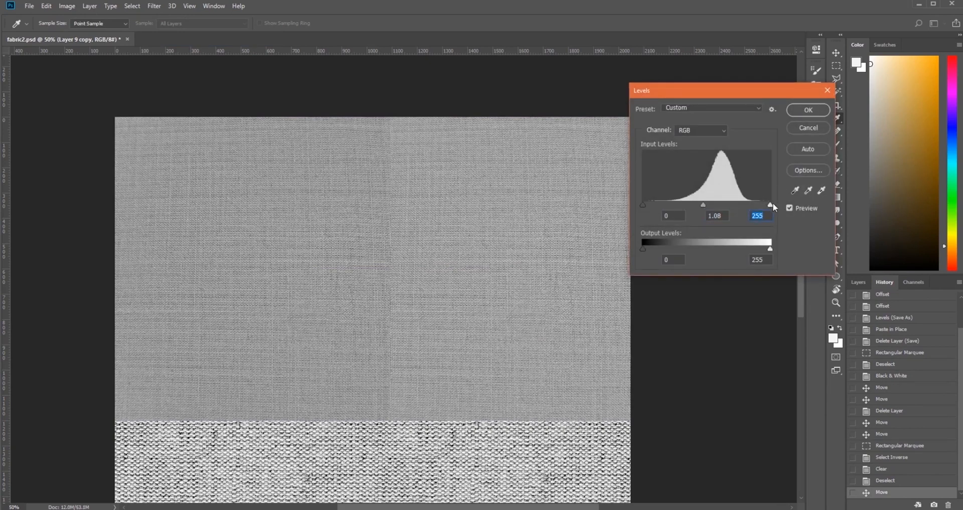
pyautogui.press('Return')
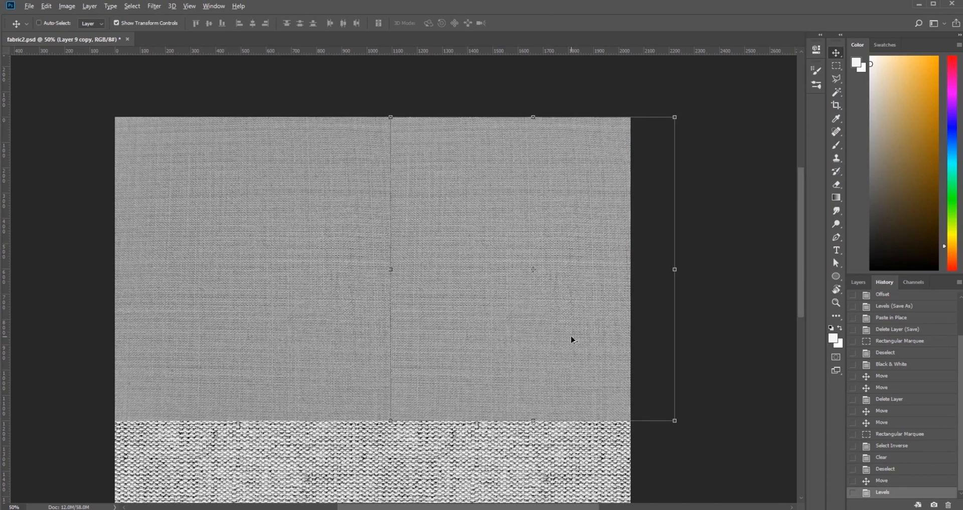
# - Duplicate Layer 9 copy and place the new copy over the canvas's upper left area
pyautogui.moveTo(571, 339); pyautogui.dragTo(107, 339)
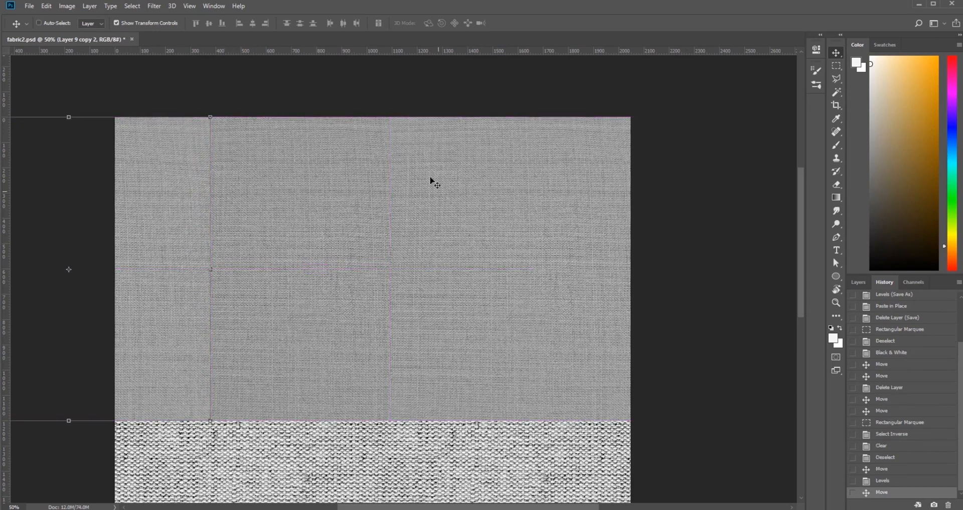
pyautogui.moveTo(166, 348); pyautogui.dragTo(202, 353)
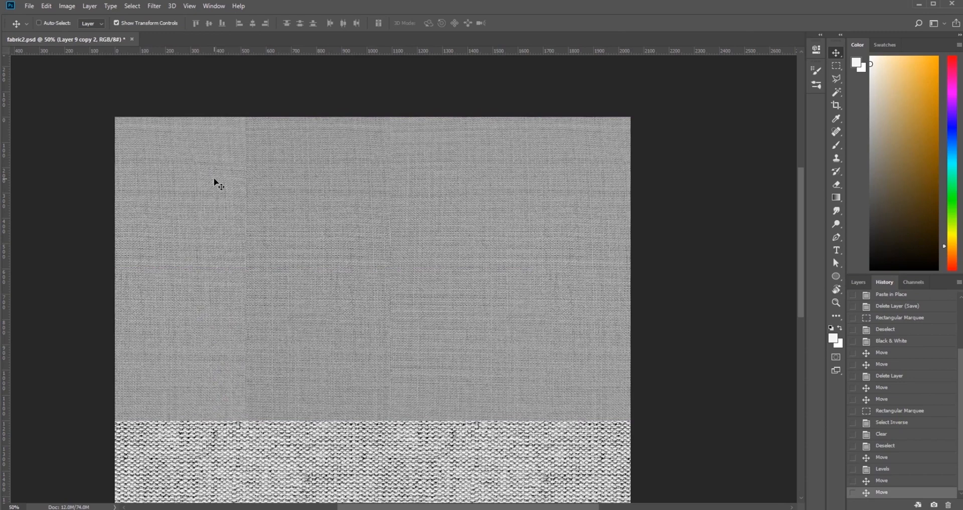
pyautogui.moveTo(210, 276); pyautogui.dragTo(277, 284)
# - Delete a rectangular strip from the right side of Layer 9 copy 2 and realign the layer with the top edge
pyautogui.press('m')
pyautogui.moveTo(251, 112); pyautogui.dragTo(350, 468)
pyautogui.press('Delete')
pyautogui.hotkey('ctrl', 'd')
pyautogui.press('v')
pyautogui.moveTo(208, 363); pyautogui.dragTo(226, 353)
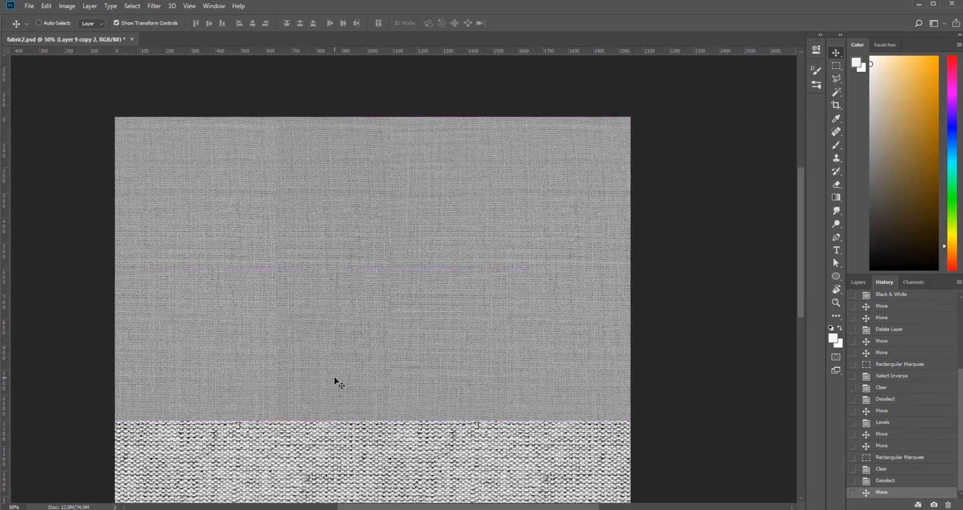
# - Clone clean weave over the upper end of Layer 9 copy 2's vertical seam using a 196 px Clone Stamp brush
pyautogui.hotkey('ctrl', '+')
pyautogui.hotkey('ctrl', '-')
pyautogui.press('s')
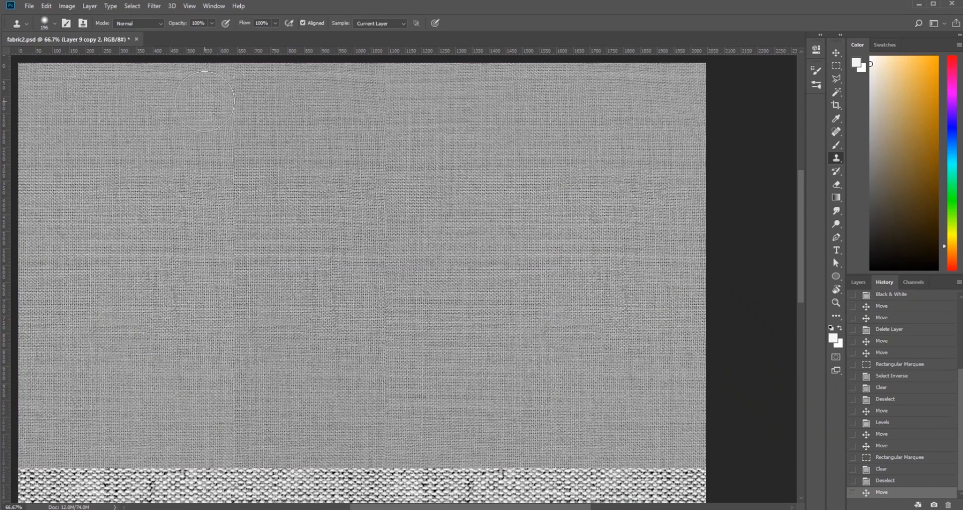
pyautogui.click(233, 83)
pyautogui.click(222, 113)
pyautogui.click(212, 84)
pyautogui.click(242, 75)
pyautogui.click(240, 94)
pyautogui.keyDown('alt'); pyautogui.click(143, 117); pyautogui.keyUp('alt')
pyautogui.click(177, 95)
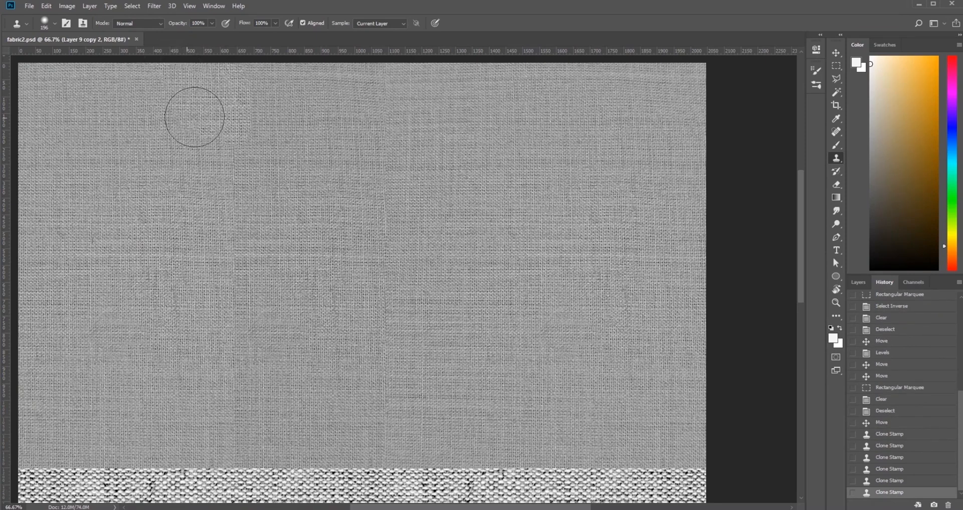
pyautogui.click(160, 118)
pyautogui.click(189, 121)
# - Clone resampled weave down the middle and lower parts of the left vertical seam on Layer 9 copy 2
pyautogui.keyDown('alt'); pyautogui.click(140, 198); pyautogui.keyUp('alt')
pyautogui.moveTo(242, 156); pyautogui.dragTo(233, 360)
pyautogui.moveTo(238, 362); pyautogui.dragTo(252, 262)
pyautogui.keyDown('alt'); pyautogui.click(292, 261); pyautogui.keyUp('alt')
pyautogui.click(255, 276)
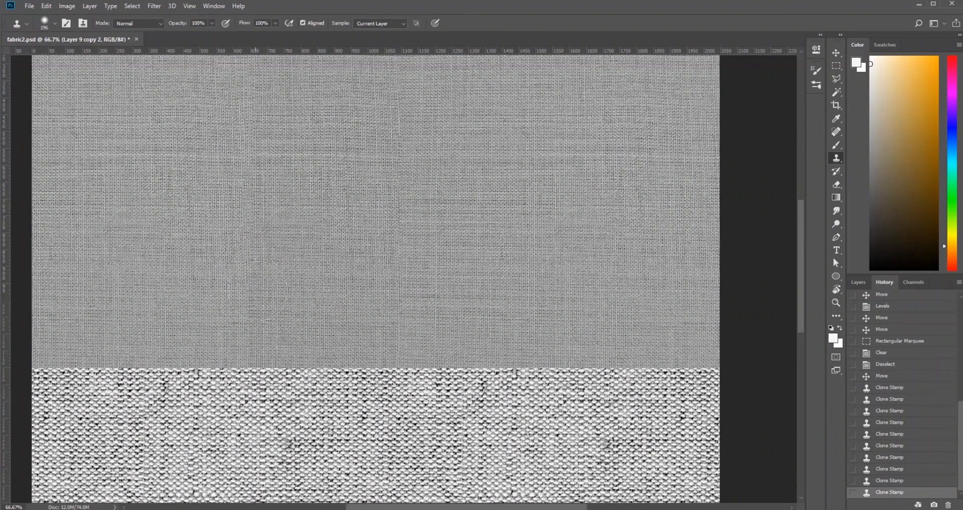
pyautogui.click(266, 292)
pyautogui.scroll(6, 309, 337)
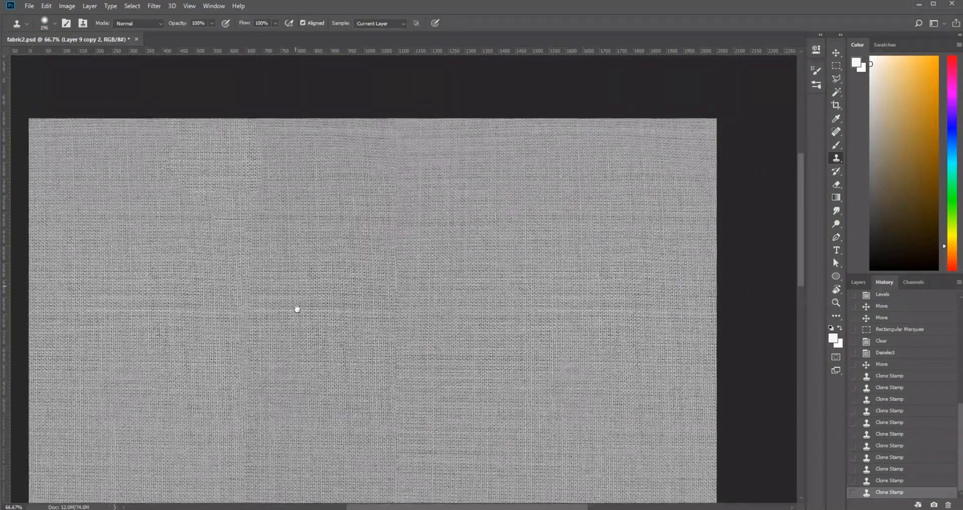
# - Set the Clone Stamp to sample All Layers and clone clean weave over the mismatched patch near the canvas's upper left
pyautogui.keyDown('alt'); pyautogui.click(327, 186); pyautogui.keyUp('alt')
pyautogui.moveTo(259, 177); pyautogui.dragTo(259, 154)
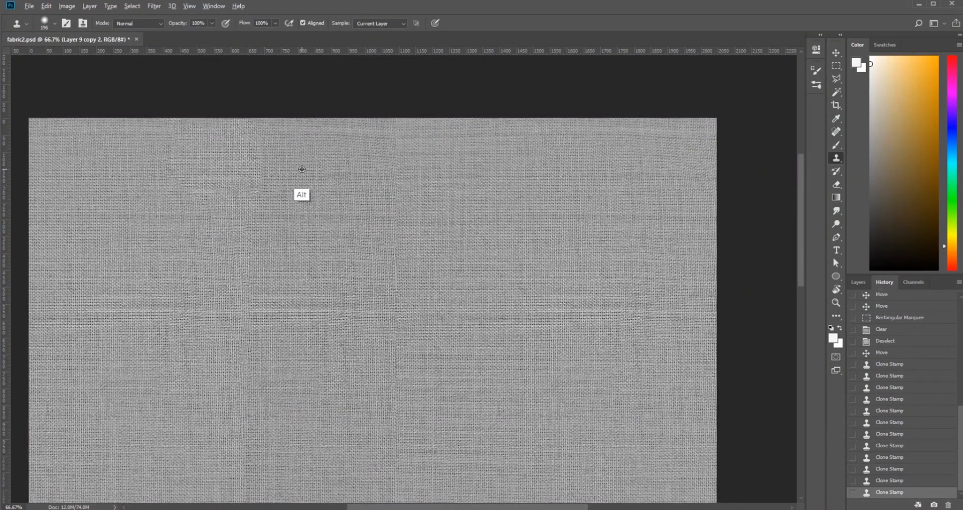
pyautogui.click(402, 23)
pyautogui.click(381, 48)
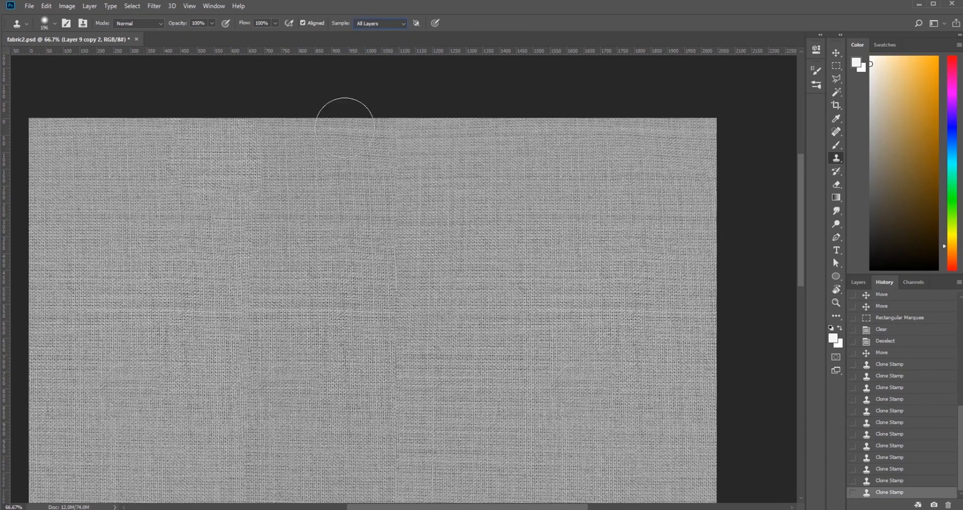
pyautogui.click(246, 145)
pyautogui.click(251, 176)
pyautogui.click(268, 189)
pyautogui.click(239, 151)
pyautogui.click(260, 197)
pyautogui.click(209, 185)
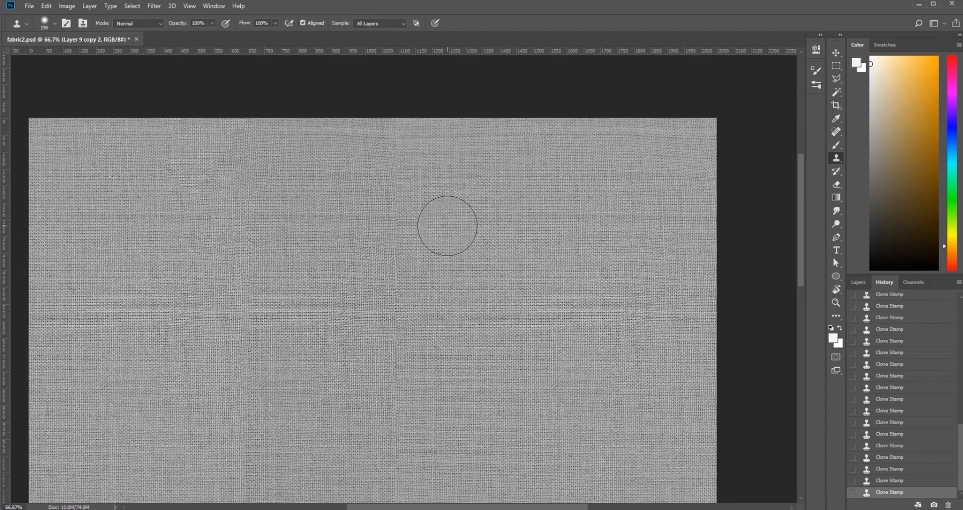
# - Switch the Clone Stamp to a 353 px Soft Round brush and clone weave over the upper part of the central vertical seam
pyautogui.click(816, 70)
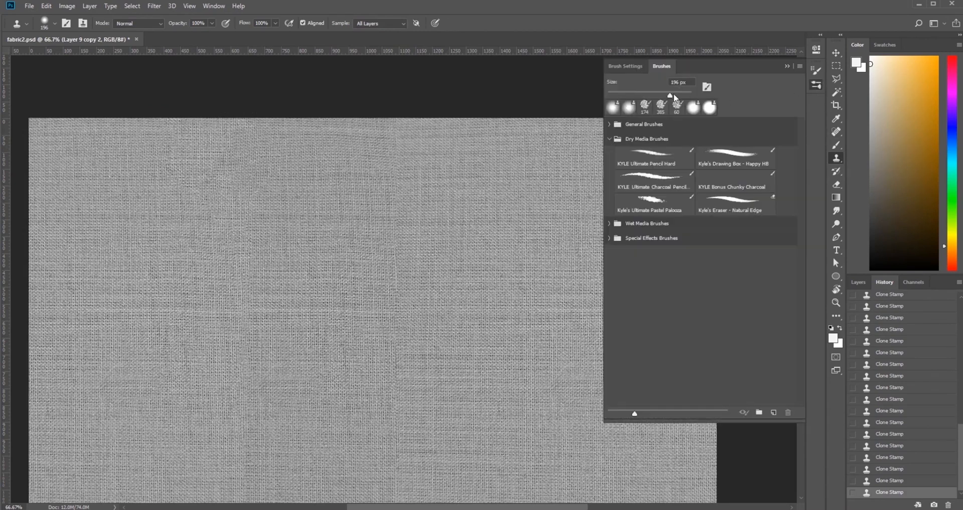
pyautogui.click(626, 66)
pyautogui.click(662, 66)
pyautogui.click(646, 143)
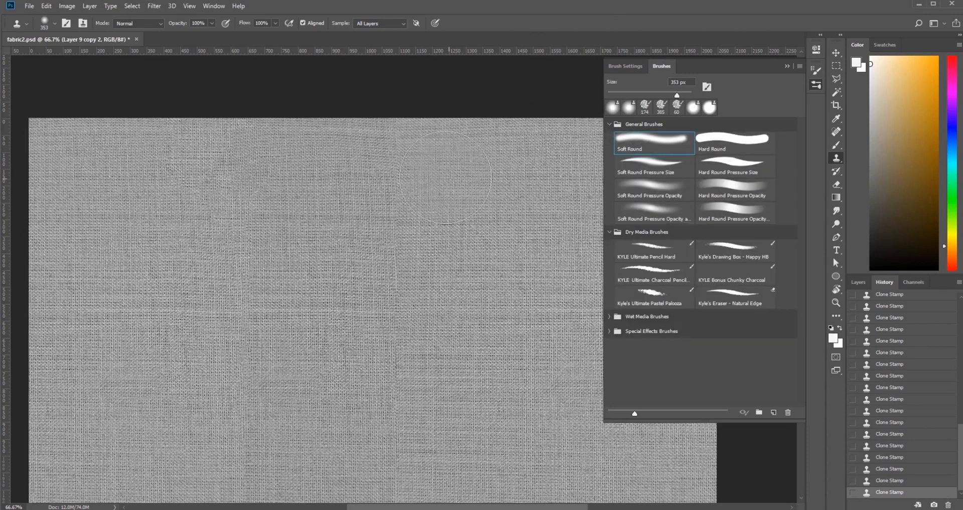
pyautogui.click(816, 70)
pyautogui.press('alt')
pyautogui.keyDown('alt'); pyautogui.click(532, 195); pyautogui.keyUp('alt')
pyautogui.moveTo(424, 259); pyautogui.dragTo(482, 276)
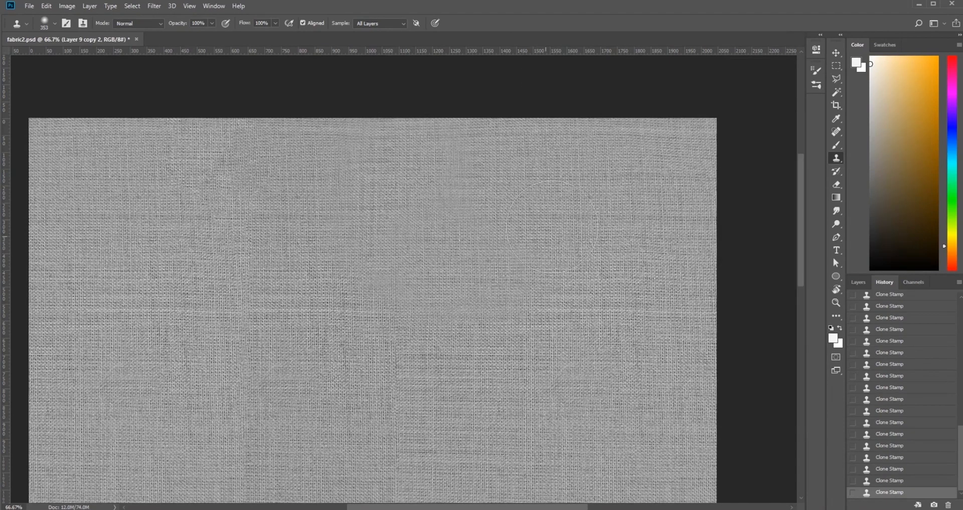
# - Increase the clone brush's hardness and clone resampled weave over the blurred area around the central seam's upper half
pyautogui.rightClick(546, 187)
pyautogui.click(641, 237)
pyautogui.keyDown('alt'); pyautogui.click(510, 172); pyautogui.keyUp('alt')
pyautogui.moveTo(466, 213); pyautogui.dragTo(468, 179)
pyautogui.keyDown('alt'); pyautogui.click(551, 222); pyautogui.keyUp('alt')
pyautogui.moveTo(479, 303)
pyautogui.mouseDown()
pyautogui.moveTo(473, 285)
pyautogui.moveTo(507, 253)
pyautogui.mouseUp()
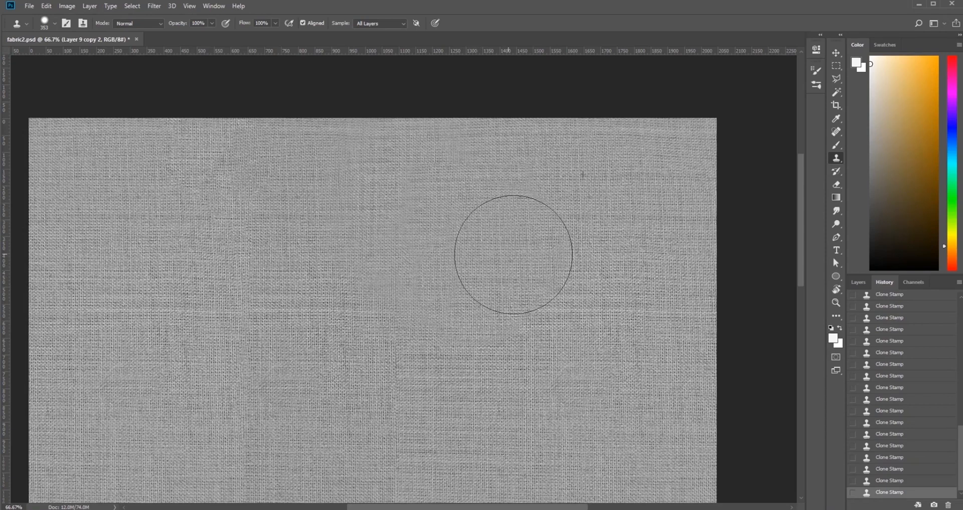
# - Clone clean weave down the middle and lower parts of the central vertical seam on Layer 9 copy 2
pyautogui.keyDown('alt'); pyautogui.click(581, 215); pyautogui.keyUp('alt')
pyautogui.moveTo(413, 226)
pyautogui.mouseDown()
pyautogui.moveTo(414, 205)
pyautogui.moveTo(429, 190)
pyautogui.moveTo(400, 286)
pyautogui.moveTo(444, 308)
pyautogui.mouseUp()
pyautogui.keyDown('alt'); pyautogui.click(602, 199); pyautogui.keyUp('alt')
pyautogui.moveTo(495, 231); pyautogui.dragTo(497, 235)
pyautogui.moveTo(602, 240); pyautogui.dragTo(599, 143)
pyautogui.moveTo(406, 277); pyautogui.dragTo(396, 298)
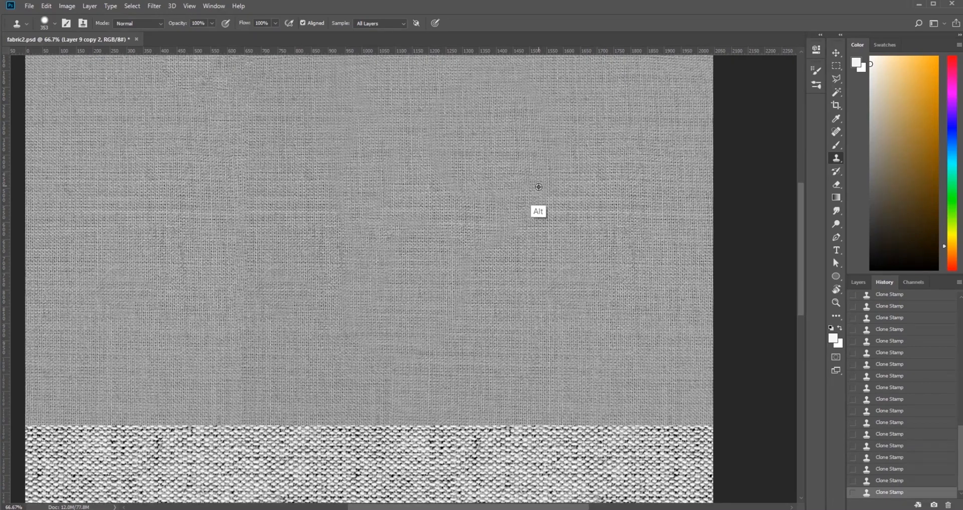
pyautogui.keyDown('alt'); pyautogui.click(538, 186); pyautogui.keyUp('alt')
pyautogui.moveTo(515, 183); pyautogui.dragTo(507, 218)
pyautogui.moveTo(473, 337); pyautogui.dragTo(546, 273)
# - Select the fine weave's lower band across the full canvas width with the Polygonal Lasso and soften the selection edge with Select and Mask
pyautogui.press('l')
pyautogui.click(70, 268)
pyautogui.click(58, 387)
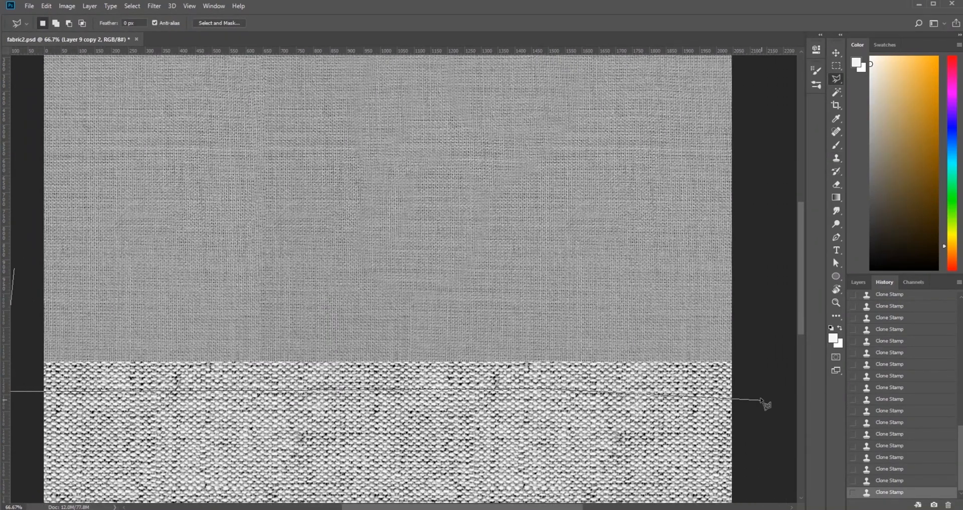
pyautogui.moveTo(773, 255)
pyautogui.mouseDown()
pyautogui.moveTo(473, 239)
pyautogui.moveTo(231, 263)
pyautogui.moveTo(13, 264)
pyautogui.mouseUp()
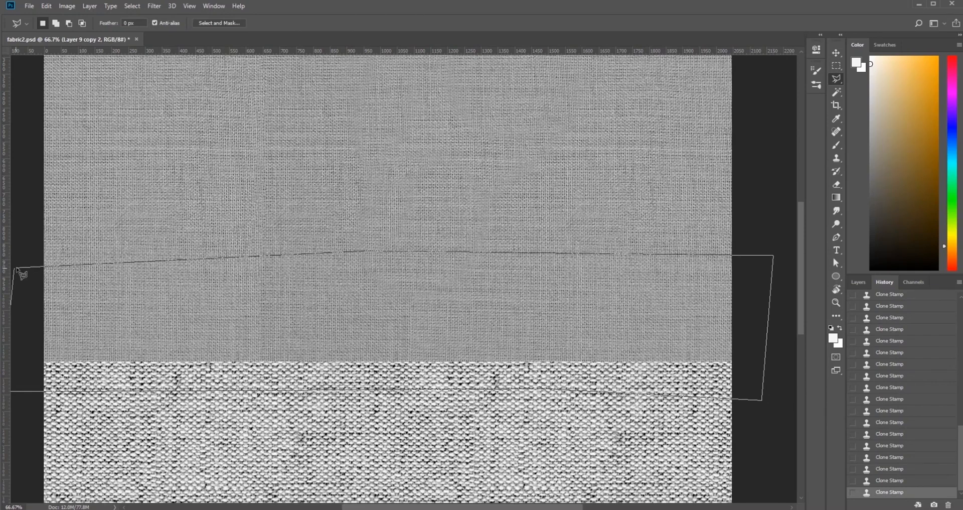
pyautogui.click(15, 270)
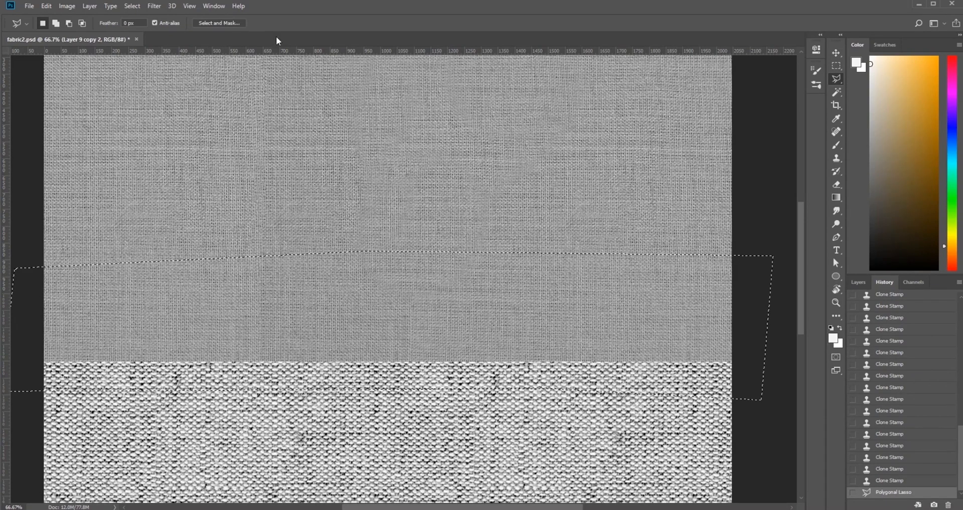
pyautogui.click(236, 23)
pyautogui.moveTo(834, 312); pyautogui.dragTo(916, 309)
pyautogui.click(907, 496)
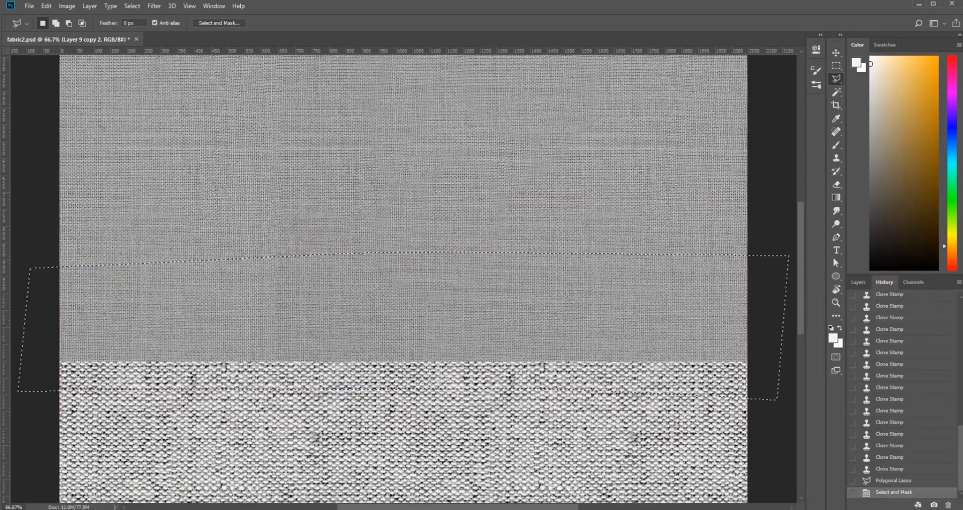
# - Lighten the selected band with a Levels midtone of about 1.05 and deselect it
pyautogui.click(66, 5)
pyautogui.moveTo(83, 36)
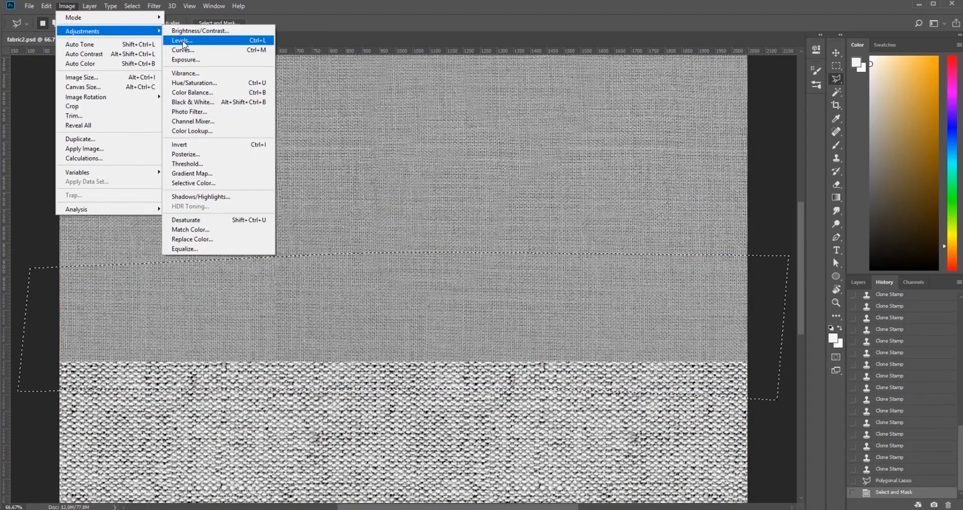
pyautogui.click(301, 40)
pyautogui.moveTo(706, 204); pyautogui.dragTo(701, 207)
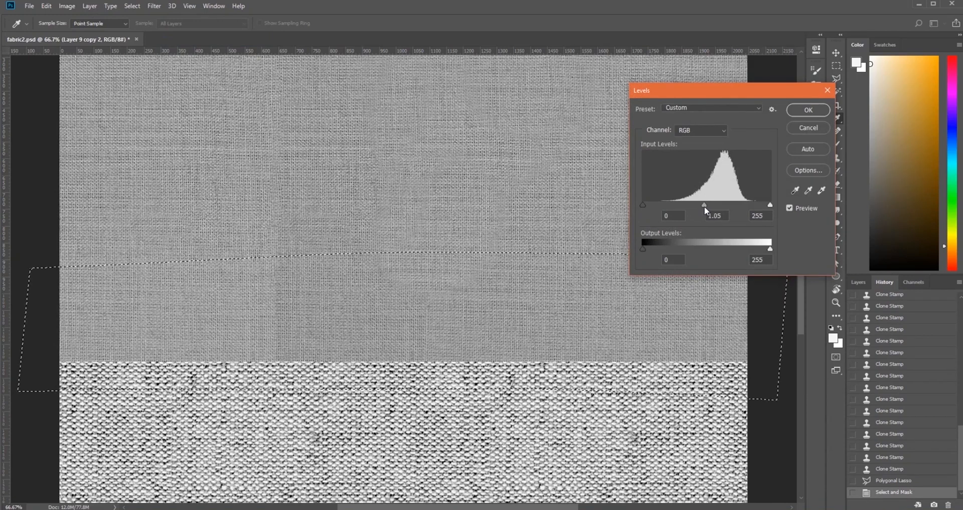
pyautogui.click(808, 110)
pyautogui.click(858, 284)
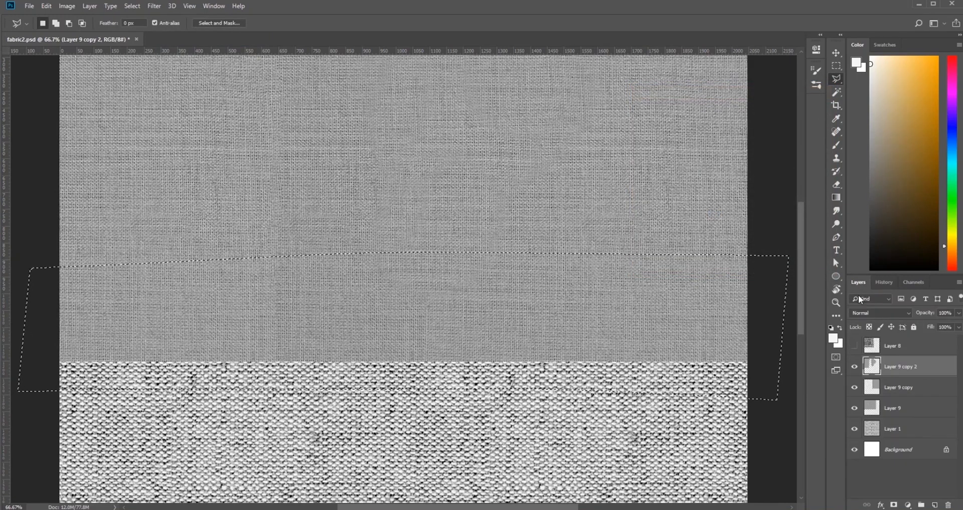
pyautogui.hotkey('ctrl', 'd')
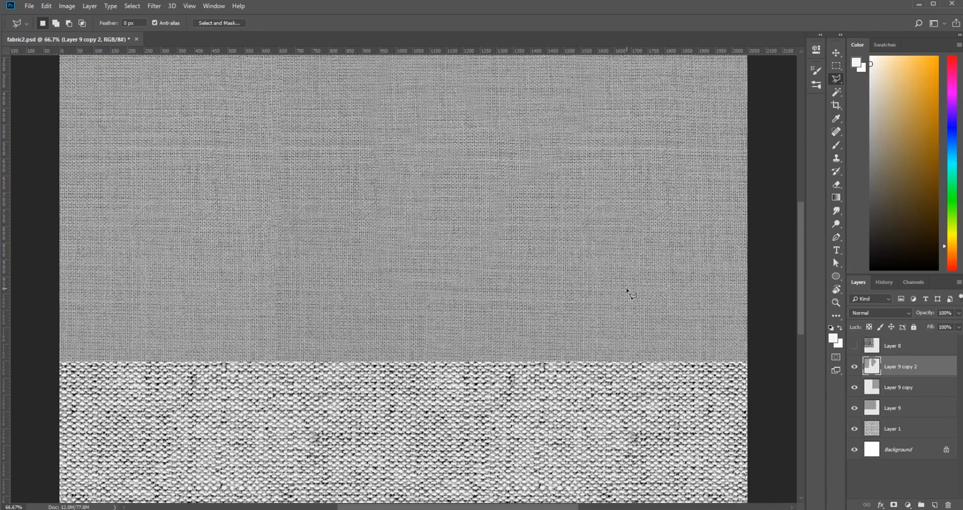
# - Clone weave from several sample points over the remaining uneven patches in the upper half of Layer 9 copy 2
pyautogui.scroll(3, 630, 293)
pyautogui.press('s')
pyautogui.keyDown('alt'); pyautogui.click(189, 249); pyautogui.keyUp('alt')
pyautogui.moveTo(240, 136); pyautogui.dragTo(252, 131)
pyautogui.keyDown('alt'); pyautogui.click(176, 228); pyautogui.keyUp('alt')
pyautogui.moveTo(312, 175); pyautogui.dragTo(326, 129)
pyautogui.keyDown('alt'); pyautogui.click(147, 271); pyautogui.keyUp('alt')
pyautogui.moveTo(197, 202); pyautogui.dragTo(184, 182)
pyautogui.keyDown('alt'); pyautogui.click(448, 181); pyautogui.keyUp('alt')
pyautogui.moveTo(361, 180)
pyautogui.mouseDown()
pyautogui.moveTo(331, 206)
pyautogui.moveTo(370, 132)
pyautogui.mouseUp()
pyautogui.keyDown('alt'); pyautogui.click(497, 213); pyautogui.keyUp('alt')
pyautogui.moveTo(150, 196); pyautogui.dragTo(177, 161)
pyautogui.moveTo(151, 339); pyautogui.dragTo(150, 337)
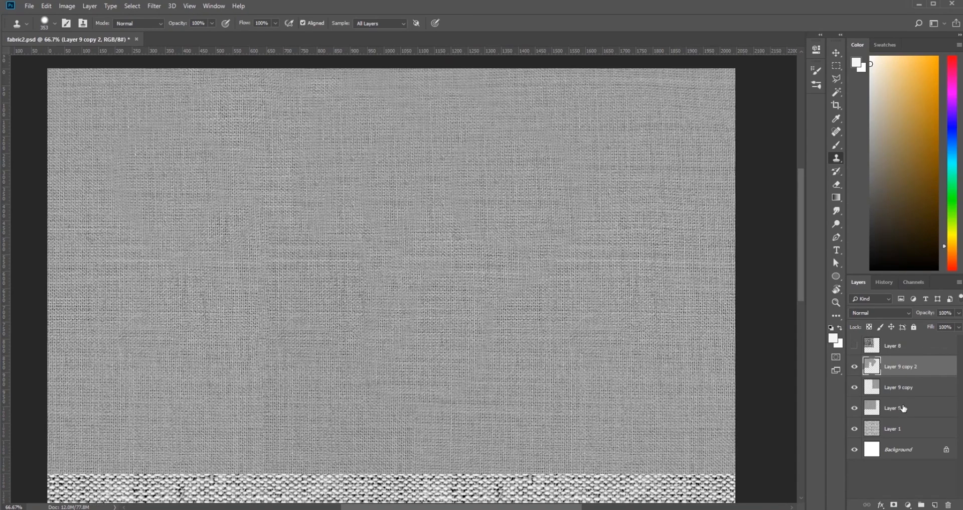
# - Merge Layer 9 copy 2, Layer 9 copy and Layer 9 into one layer
pyautogui.keyDown('shift'); pyautogui.click(903, 408); pyautogui.keyUp('shift')
pyautogui.rightClick(902, 383)
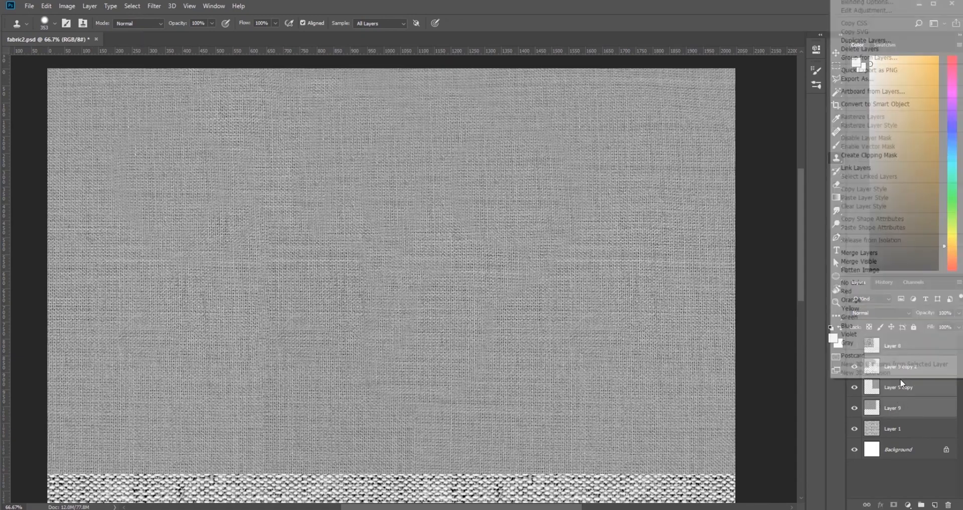
pyautogui.click(872, 252)
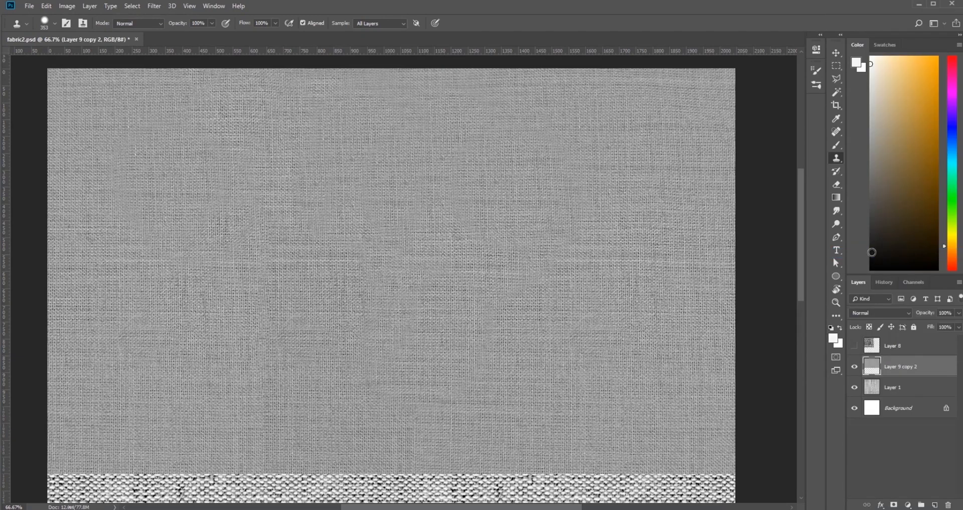
# - Duplicate the merged weave layer and align the copy with the canvas's bottom edge to cover the lower part
pyautogui.hotkey('ctrl', '-')
pyautogui.hotkey('ctrl', '-')
pyautogui.press('v')
pyautogui.moveTo(517, 258); pyautogui.dragTo(512, 398)
pyautogui.hotkey('ctrl', 'j')
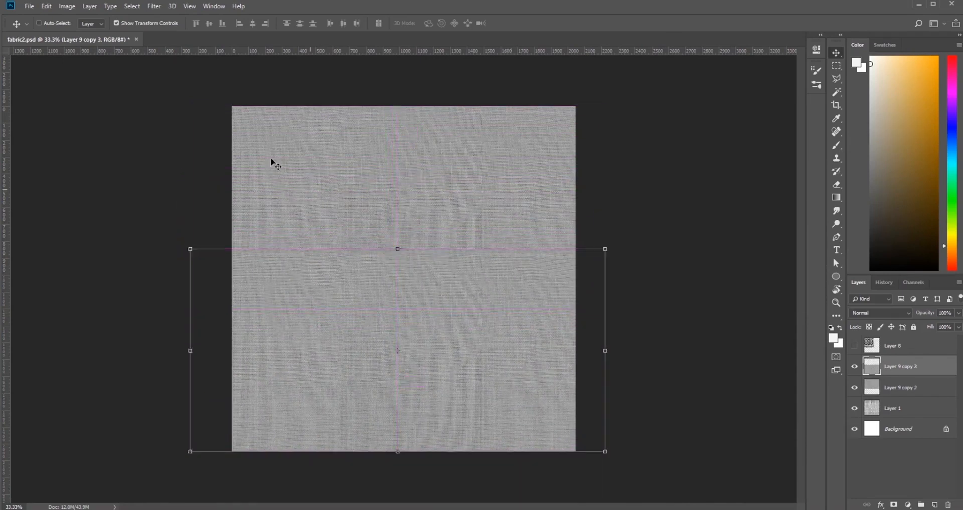
# - Flip Layer 9 copy 3 vertically and shift it slightly sideways along the canvas's bottom edge
pyautogui.click(62, 7)
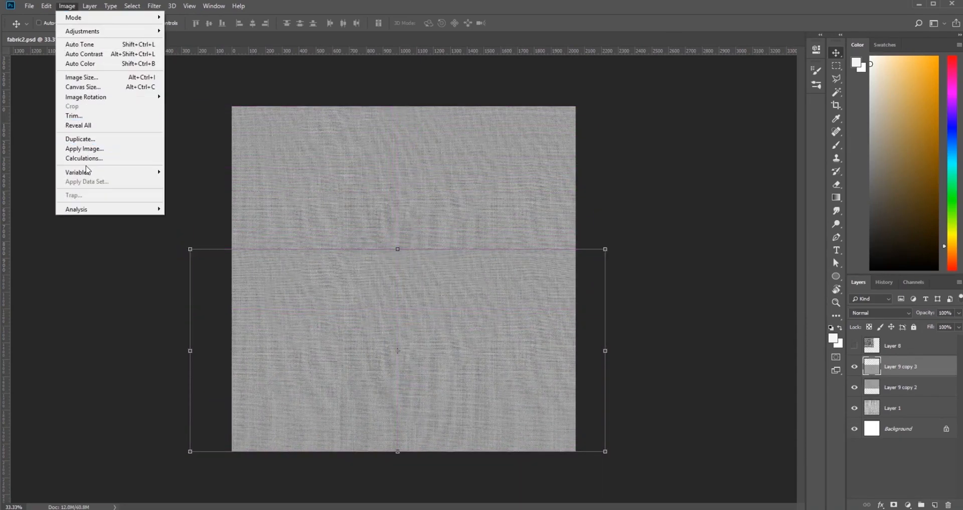
pyautogui.moveTo(46, 6)
pyautogui.moveTo(95, 222)
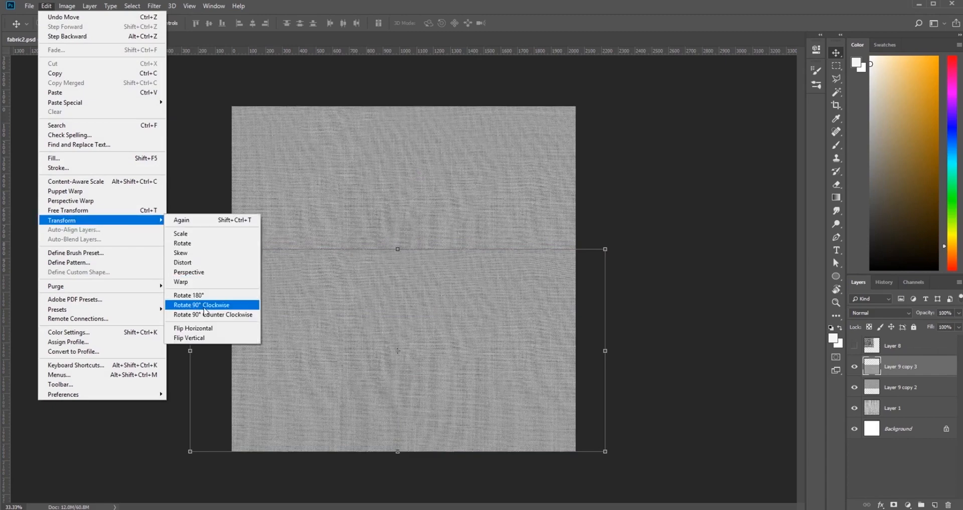
pyautogui.click(215, 338)
pyautogui.moveTo(344, 365); pyautogui.dragTo(355, 340)
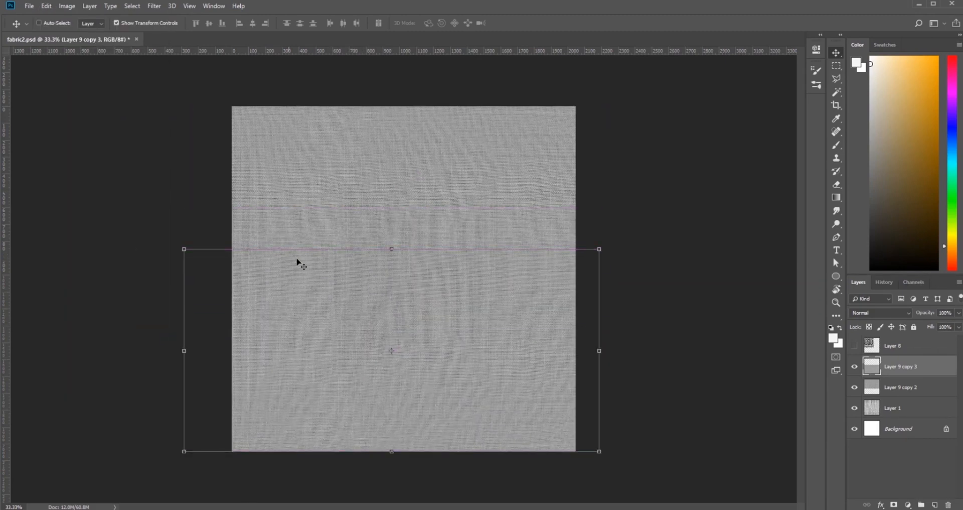
# - Add a layer mask to Layer 9 copy 3 and paint black along the horizontal seam with the 174 px textured brush
pyautogui.hotkey('ctrl', '+')
pyautogui.hotkey('ctrl', '+')
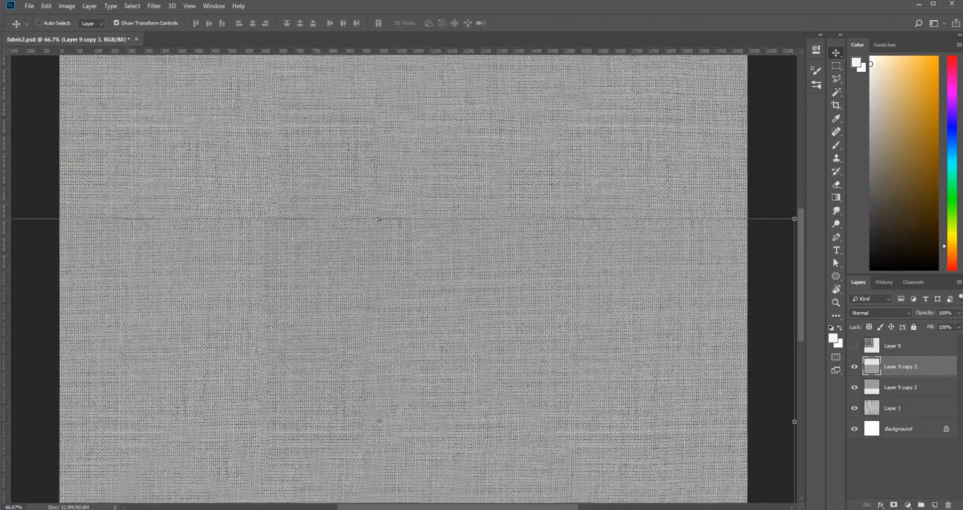
pyautogui.click(895, 505)
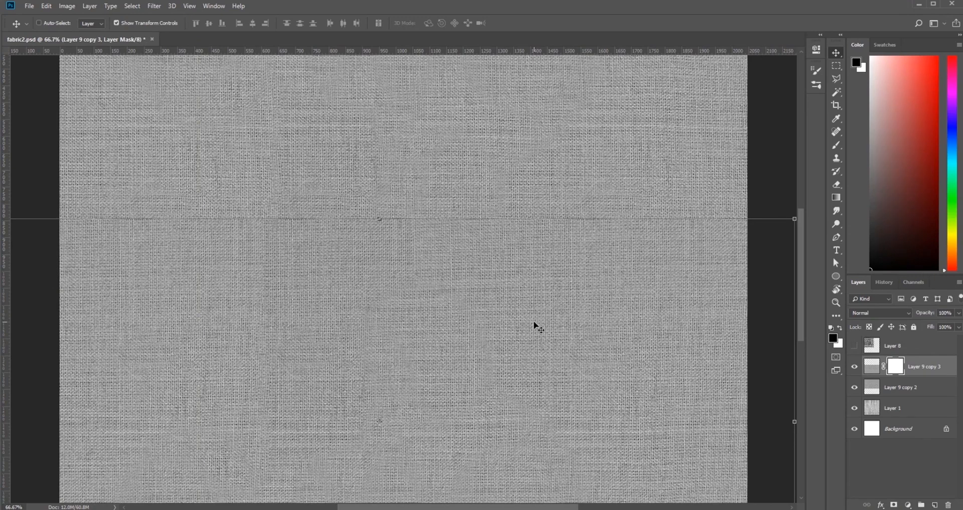
pyautogui.press('b')
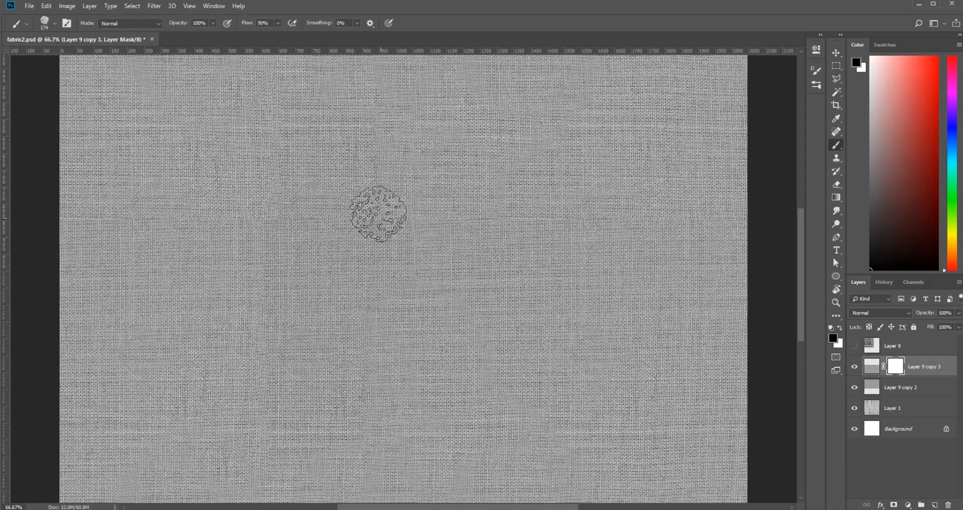
pyautogui.moveTo(169, 200)
pyautogui.mouseDown()
pyautogui.moveTo(254, 222)
pyautogui.moveTo(697, 224)
pyautogui.mouseUp()
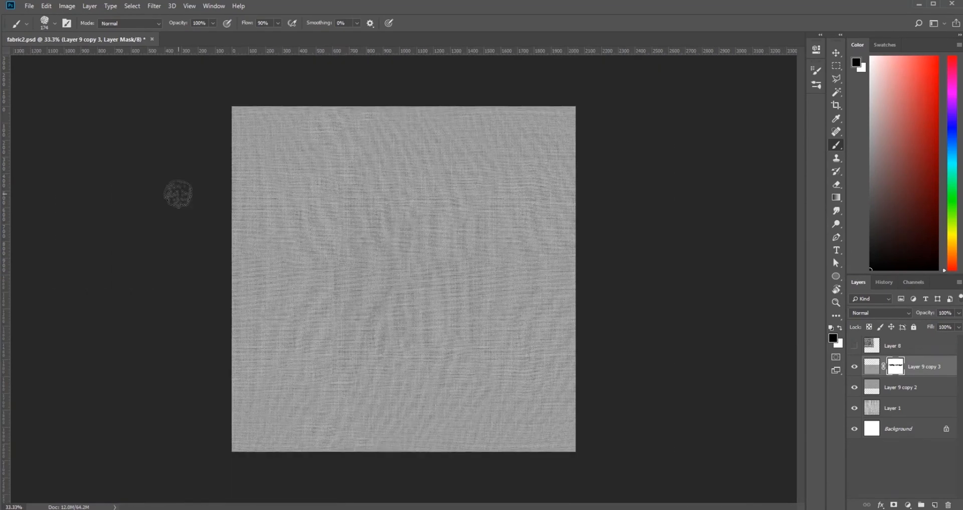
# - Merge the masked Layer 9 copy 3 with Layer 9 copy 2
pyautogui.hotkey('ctrl', '-')
pyautogui.hotkey('ctrl', '-')
pyautogui.rightClick(896, 387)
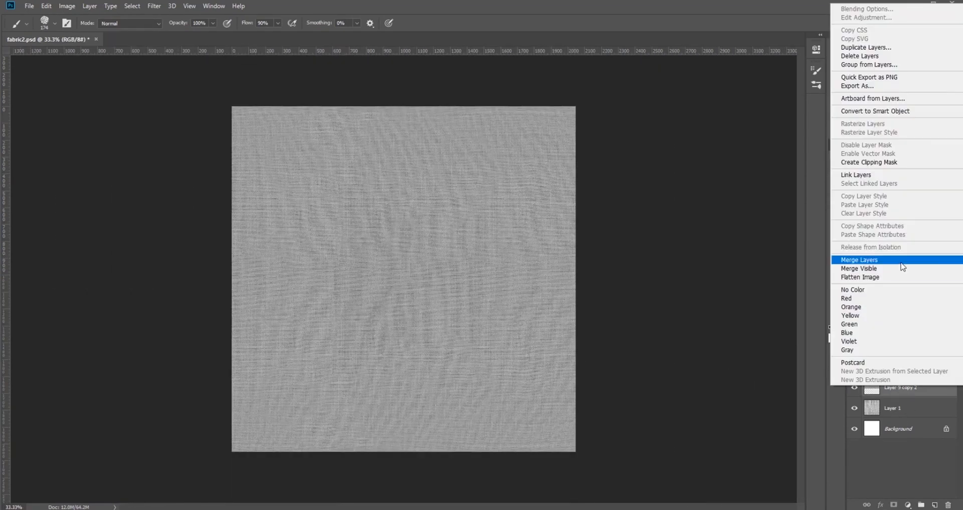
pyautogui.click(863, 257)
# - Select the entire canvas, crop away the layer content outside it and deselect
pyautogui.click(68, 6)
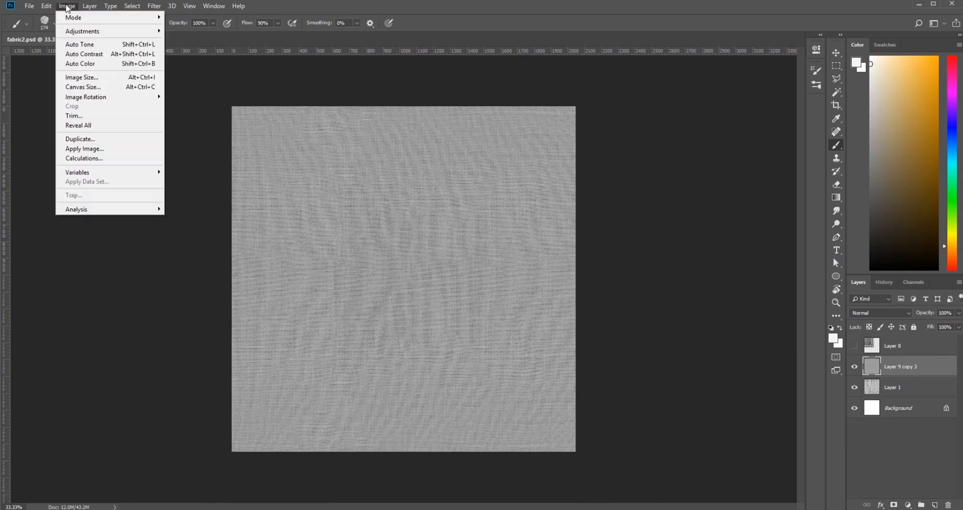
pyautogui.click(348, 172)
pyautogui.hotkey('ctrl', 'a')
pyautogui.click(67, 6)
pyautogui.click(75, 106)
pyautogui.hotkey('ctrl', 'd')
# - Inspect Layer 9 copy 3's wrapped edges by applying the Offset filter, and reapply the filter to shift the weave back
pyautogui.click(154, 7)
pyautogui.click(157, 18)
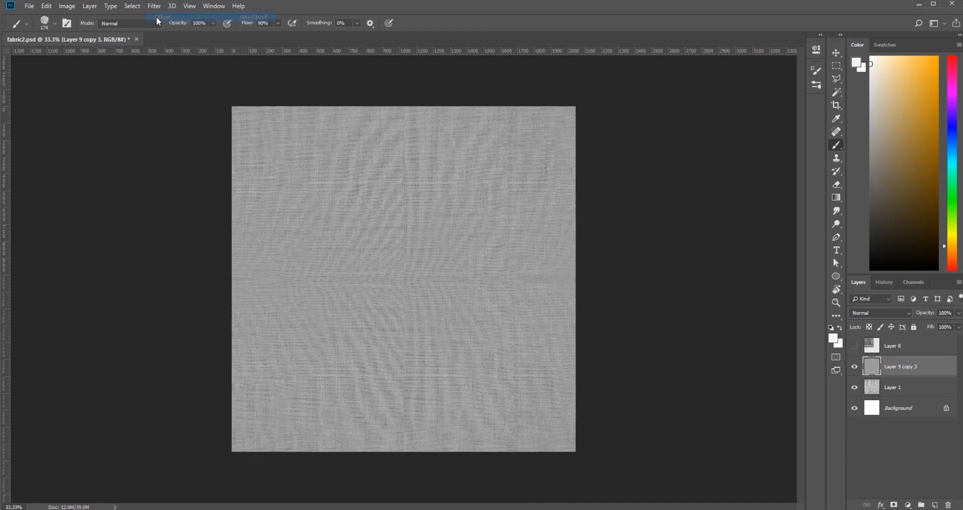
pyautogui.hotkey('ctrl', '+')
pyautogui.hotkey('ctrl', '+')
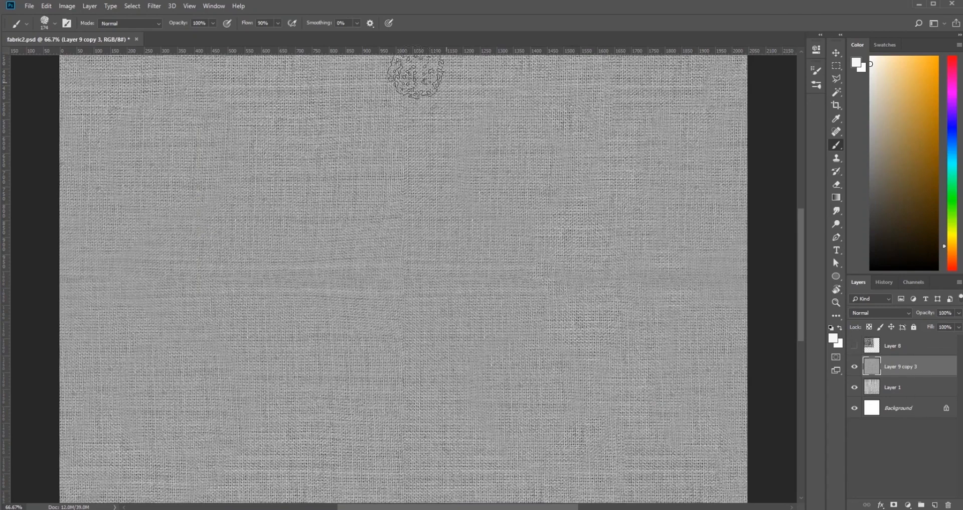
pyautogui.click(154, 6)
pyautogui.click(166, 16)
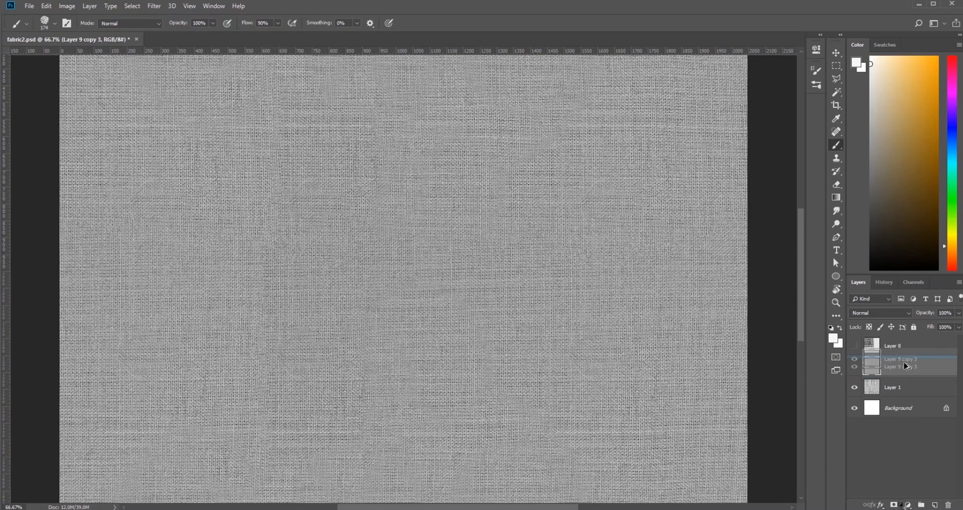
# - Duplicate Layer 9 copy 3 and toggle the new copy's visibility off and on
pyautogui.hotkey('ctrl', 'j')
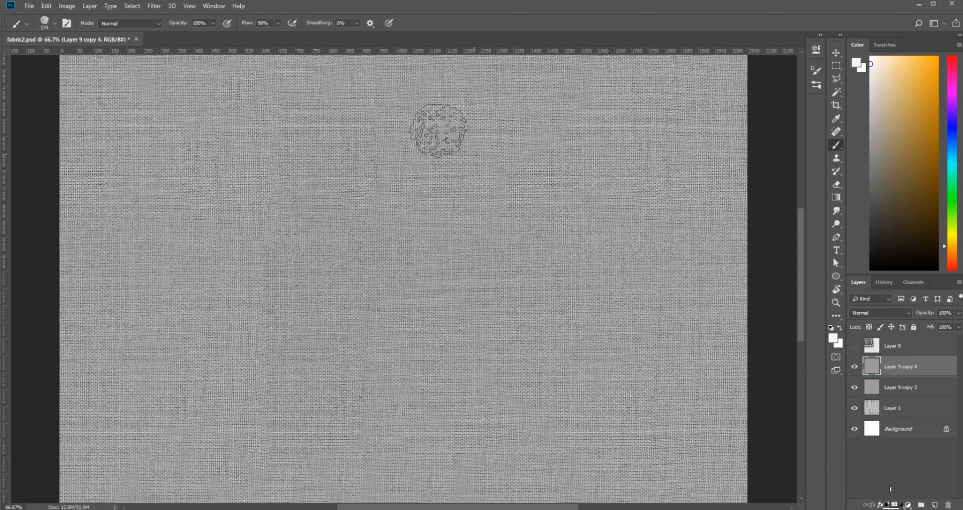
pyautogui.click(854, 366)
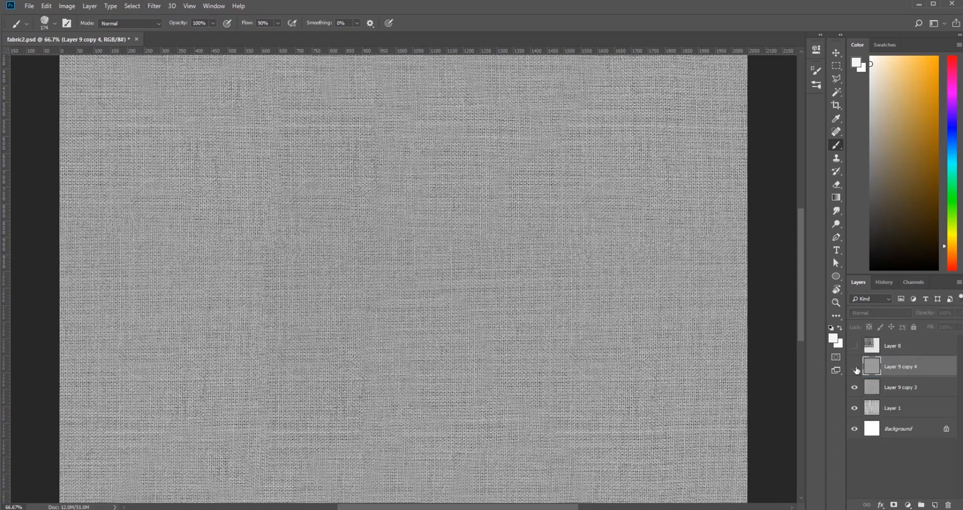
pyautogui.click(855, 368)
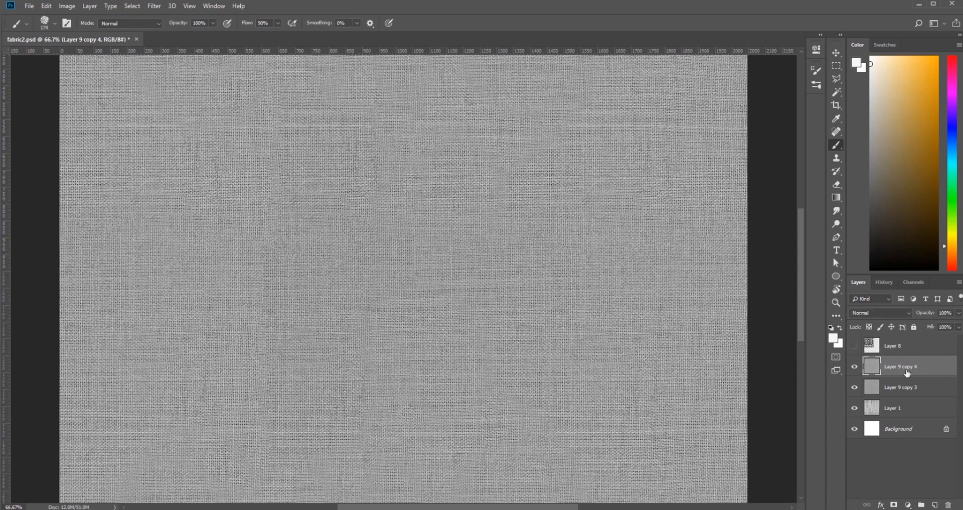
# - Reapply the last Offset filter to Layer 9 copy 4 and add a layer mask to it
pyautogui.click(154, 6)
pyautogui.click(163, 17)
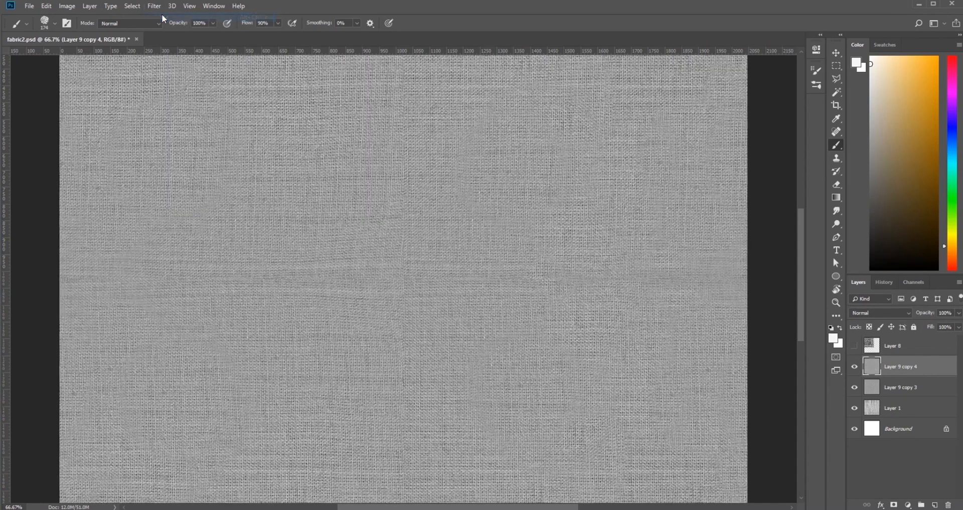
pyautogui.click(894, 504)
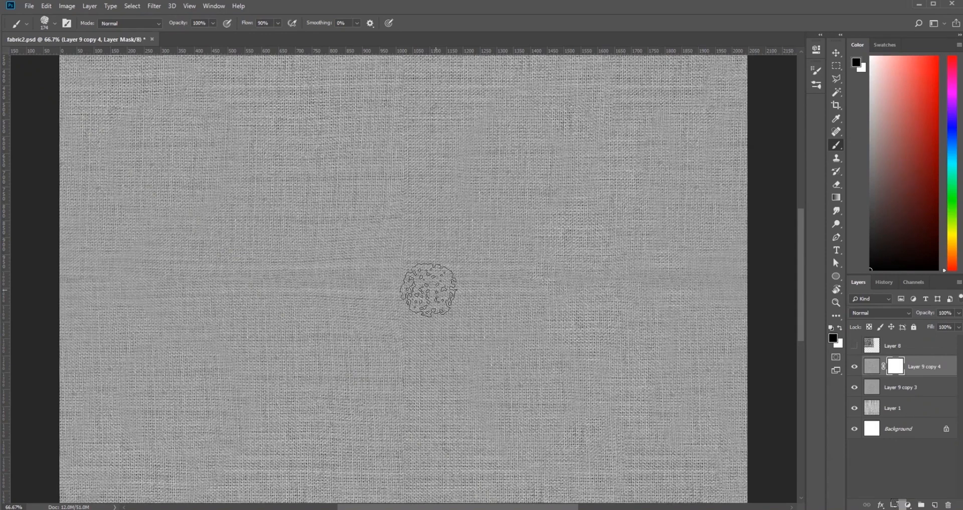
# - Paint black on Layer 9 copy 4's mask along the central horizontal and vertical seams to blend in the weave below
pyautogui.moveTo(409, 262)
pyautogui.mouseDown()
pyautogui.moveTo(482, 291)
pyautogui.moveTo(495, 280)
pyautogui.moveTo(680, 275)
pyautogui.moveTo(456, 288)
pyautogui.moveTo(311, 263)
pyautogui.moveTo(206, 283)
pyautogui.mouseUp()
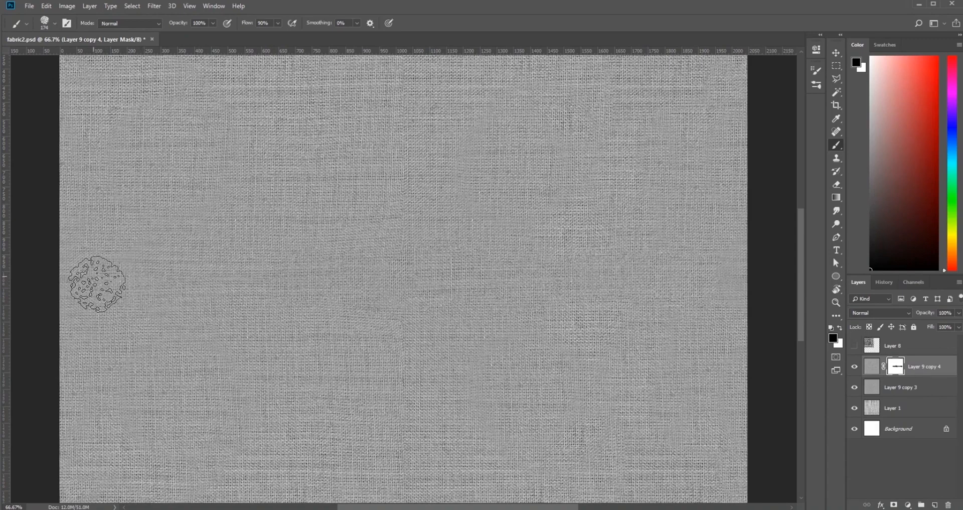
pyautogui.scroll(2, 427, 276)
pyautogui.moveTo(401, 167); pyautogui.dragTo(409, 119)
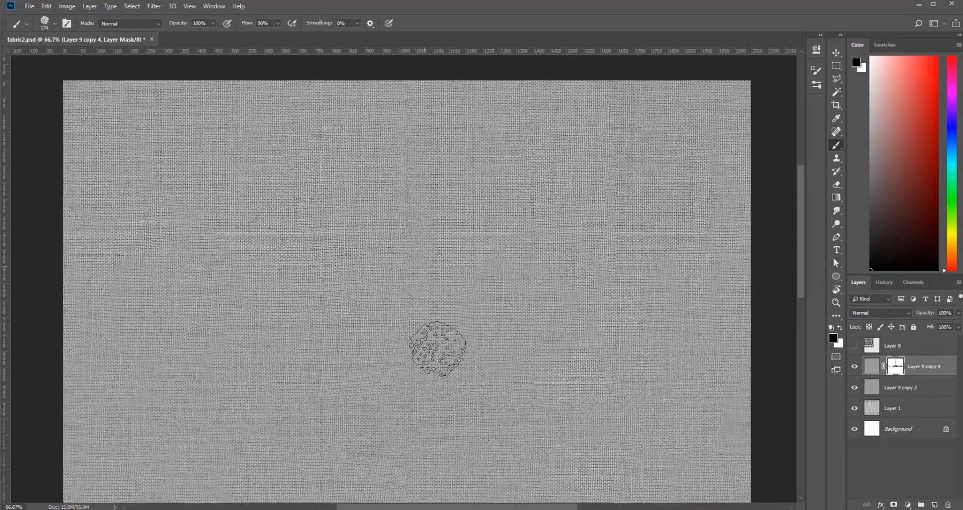
pyautogui.moveTo(484, 432); pyautogui.dragTo(481, 260)
pyautogui.moveTo(402, 199); pyautogui.dragTo(403, 394)
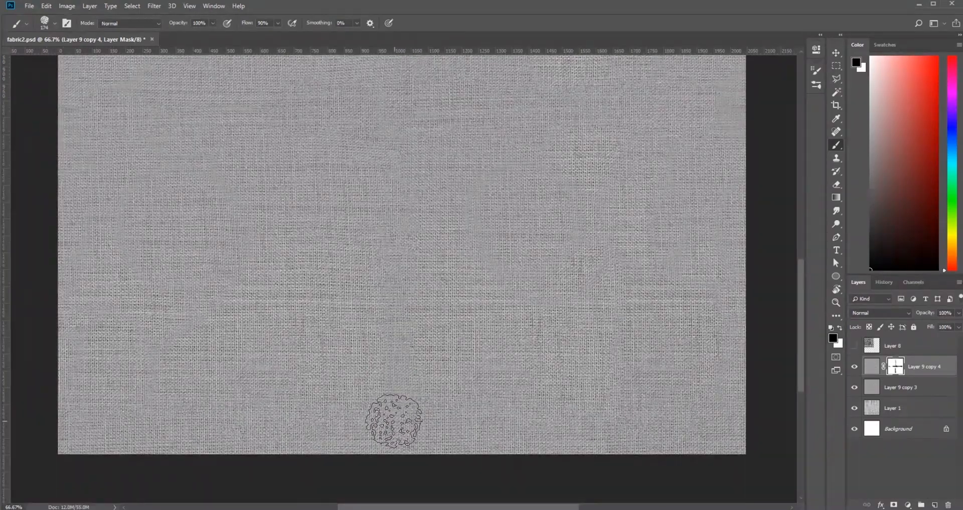
pyautogui.moveTo(514, 280); pyautogui.dragTo(503, 453)
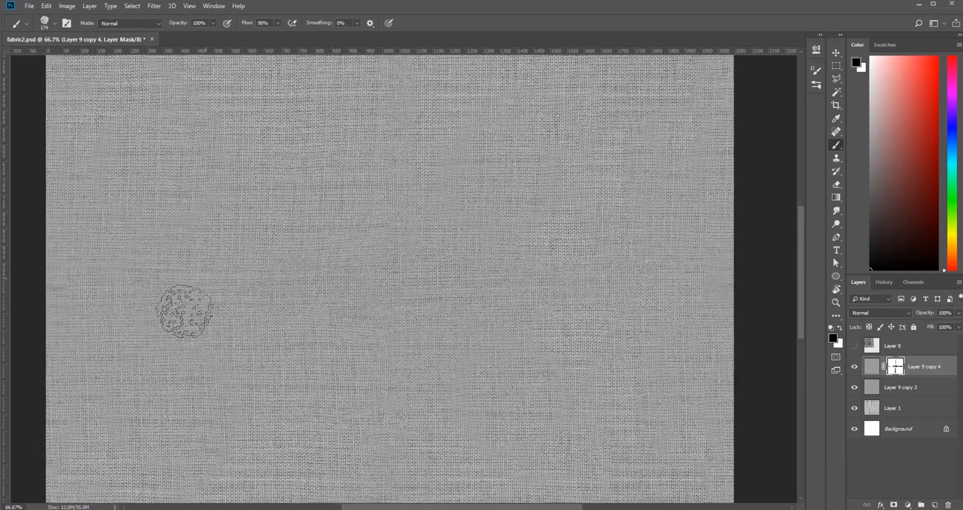
pyautogui.moveTo(489, 329); pyautogui.dragTo(489, 472)
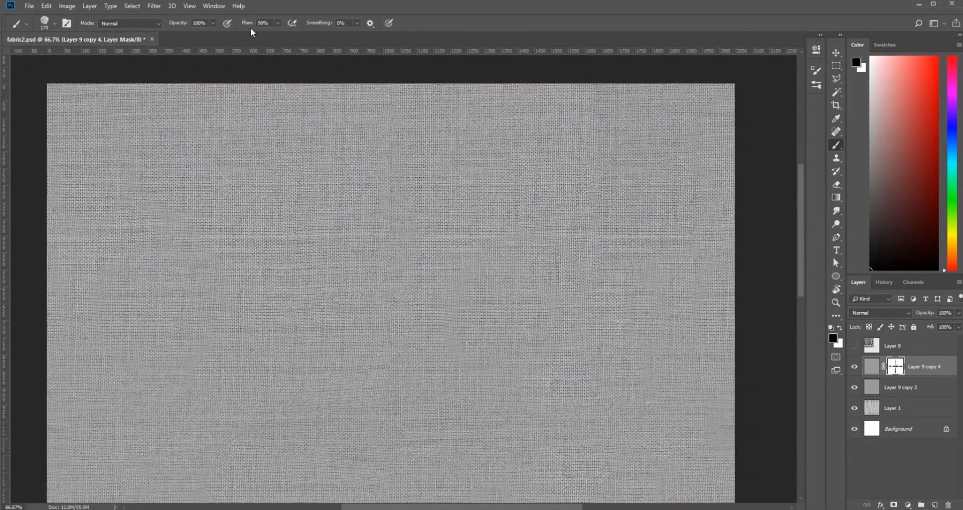
# - Merge the masked Layer 9 copy 4 with Layer 9 copy 3
pyautogui.hotkey('ctrl', '-')
pyautogui.hotkey('ctrl', '-')
pyautogui.hotkey('ctrl', '+')
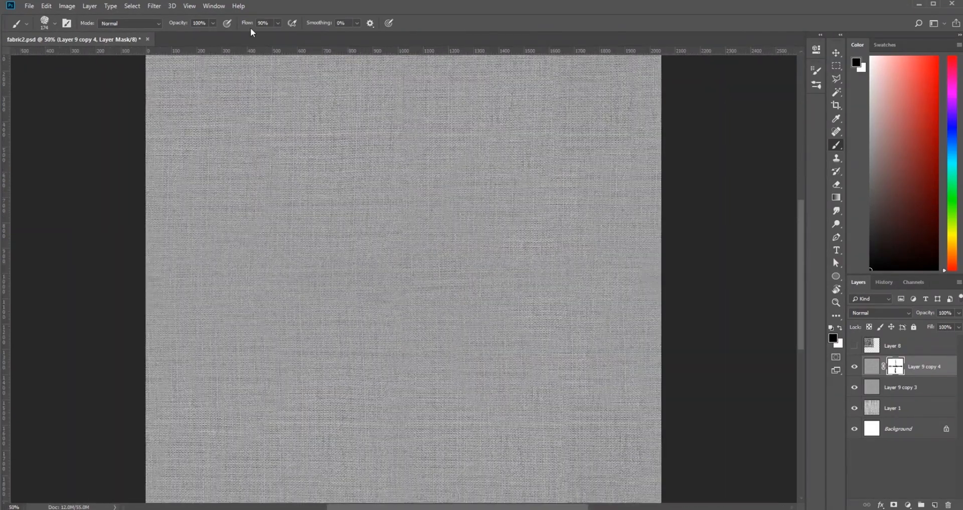
pyautogui.keyDown('ctrl'); pyautogui.click(906, 393); pyautogui.keyUp('ctrl')
pyautogui.rightClick(905, 389)
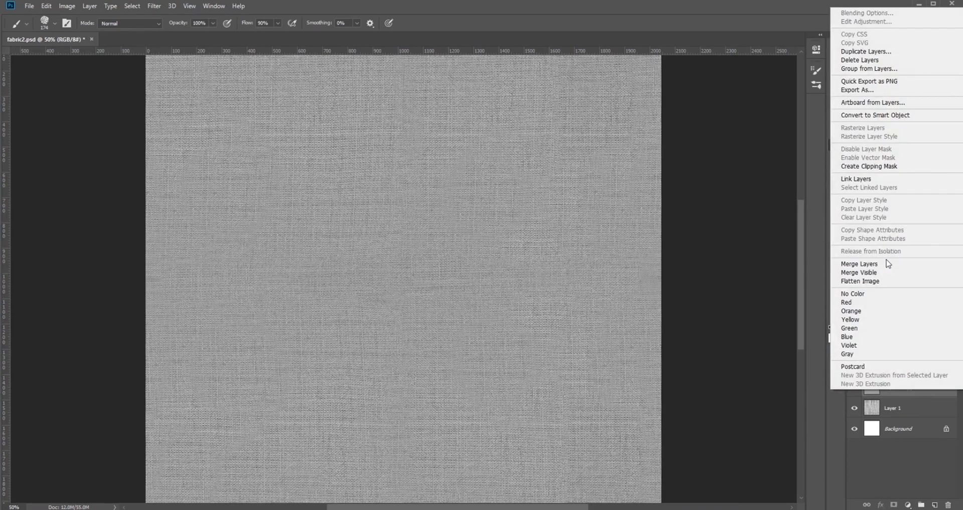
pyautogui.click(887, 261)
# - Reapply the Offset filter to the merged weave layer, then toggle its visibility off and on to compare it with Layer 1
pyautogui.click(156, 8)
pyautogui.click(163, 18)
pyautogui.moveTo(555, 369)
pyautogui.mouseDown()
pyautogui.moveTo(590, 294)
pyautogui.moveTo(566, 260)
pyautogui.moveTo(544, 424)
pyautogui.moveTo(525, 390)
pyautogui.moveTo(550, 374)
pyautogui.mouseUp()
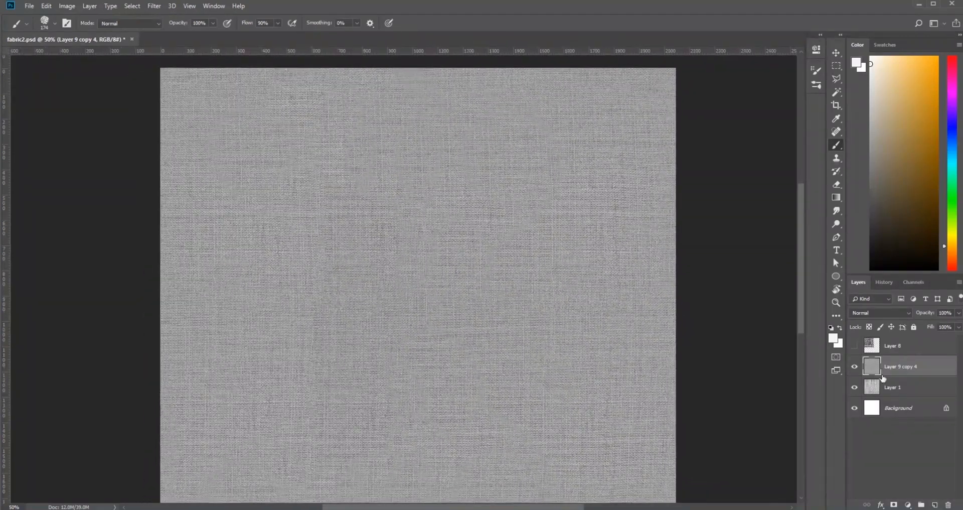
pyautogui.click(855, 368)
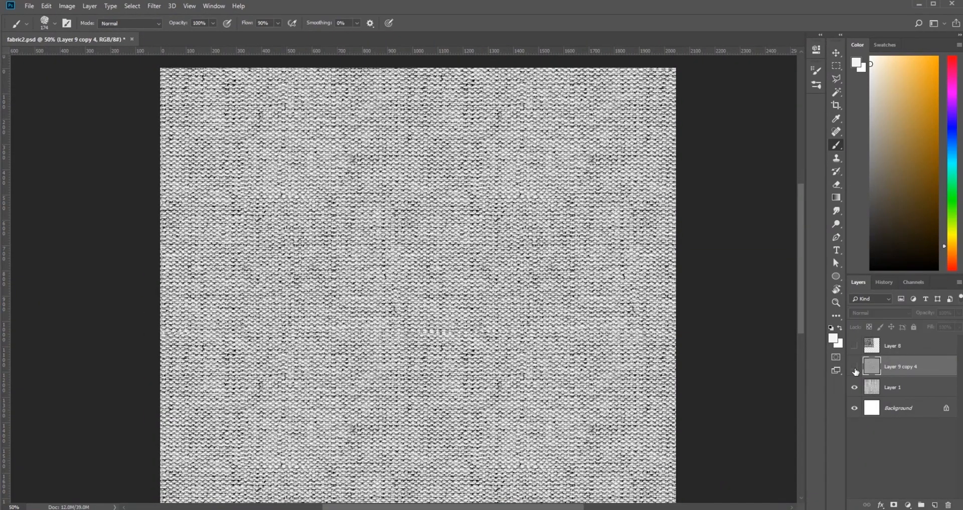
pyautogui.click(855, 368)
# - Show and select Layer 8, and invert the colors of its geometric pattern
pyautogui.click(854, 347)
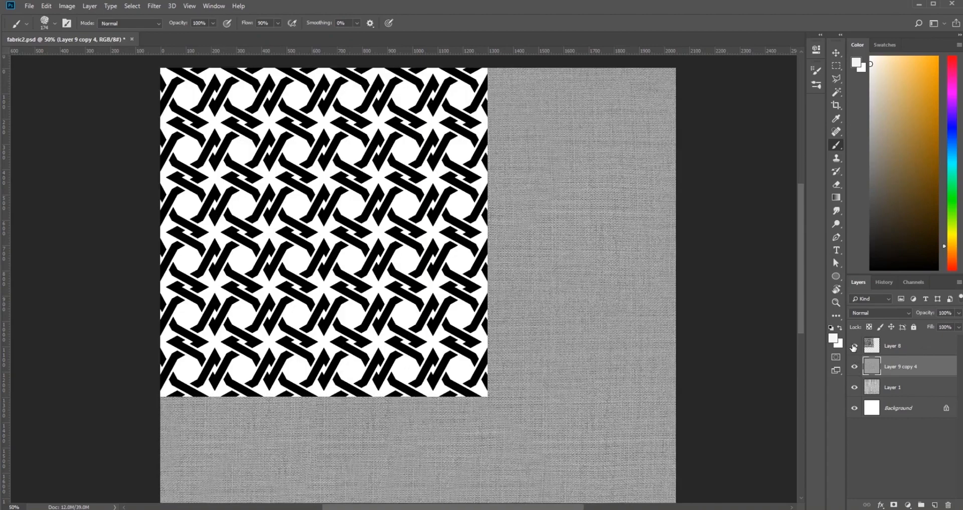
pyautogui.click(902, 352)
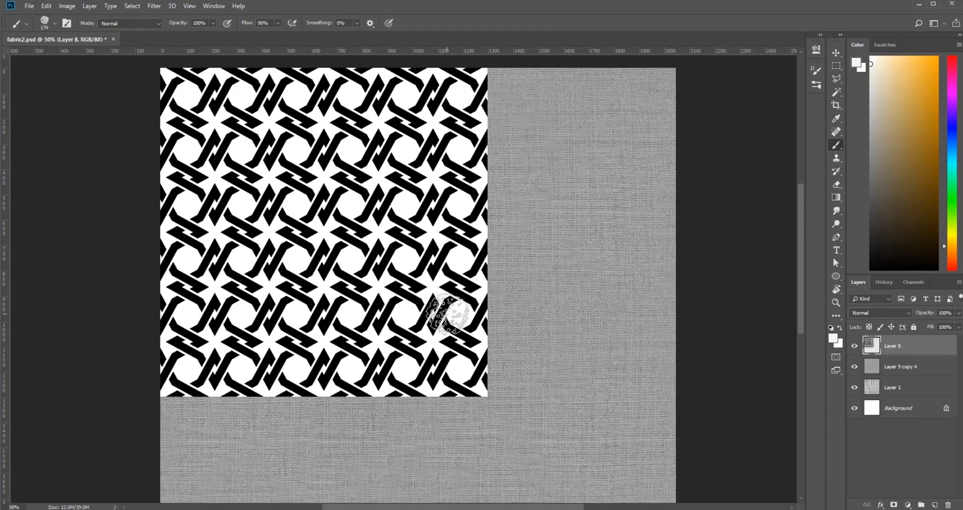
pyautogui.moveTo(801, 312); pyautogui.dragTo(801, 326)
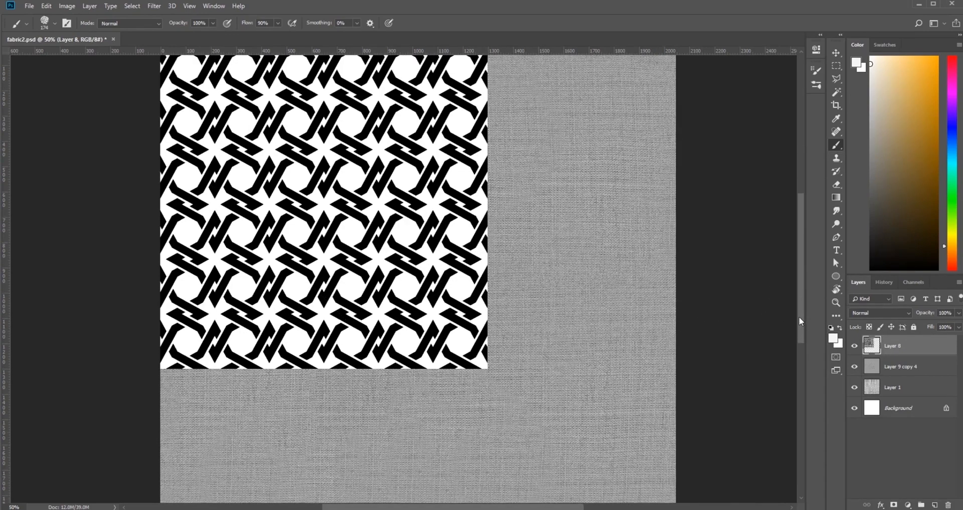
pyautogui.press('v')
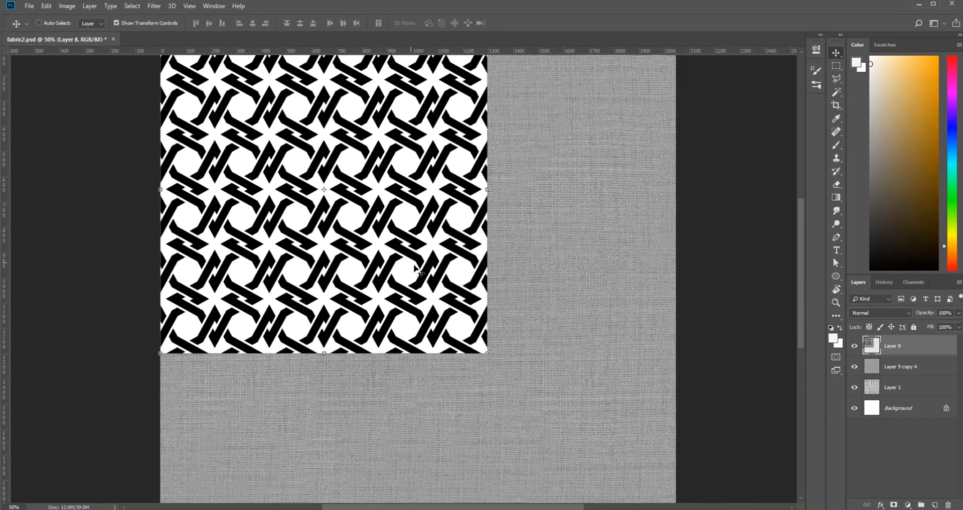
pyautogui.moveTo(425, 276); pyautogui.dragTo(400, 331)
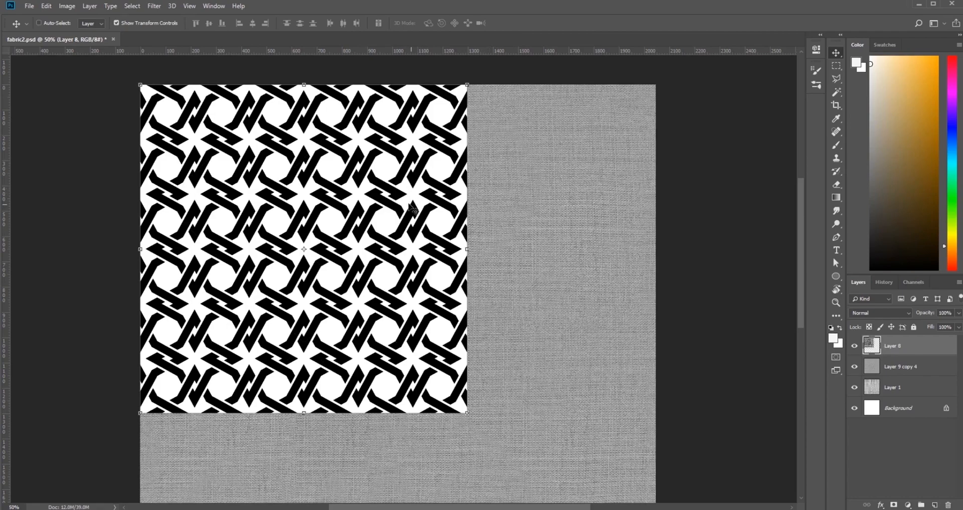
pyautogui.hotkey('ctrl', '+')
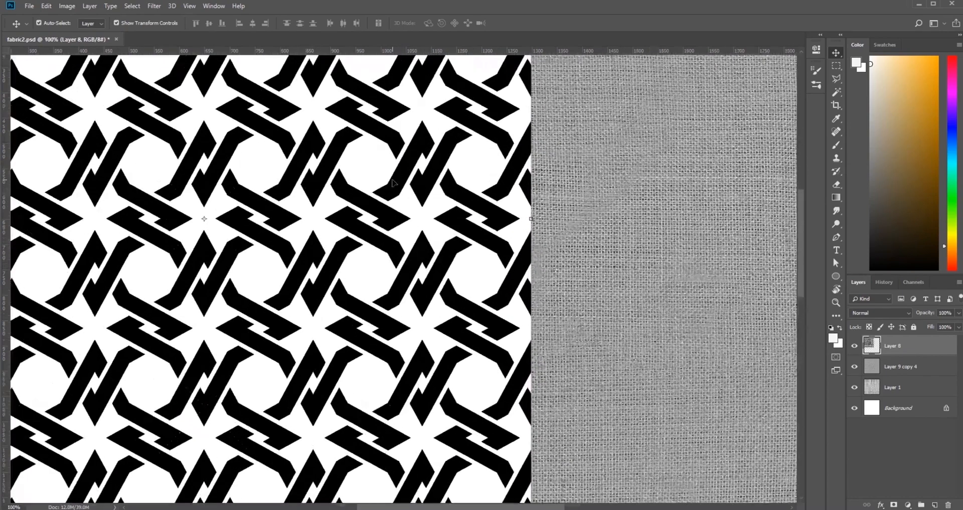
pyautogui.moveTo(370, 260); pyautogui.dragTo(518, 370)
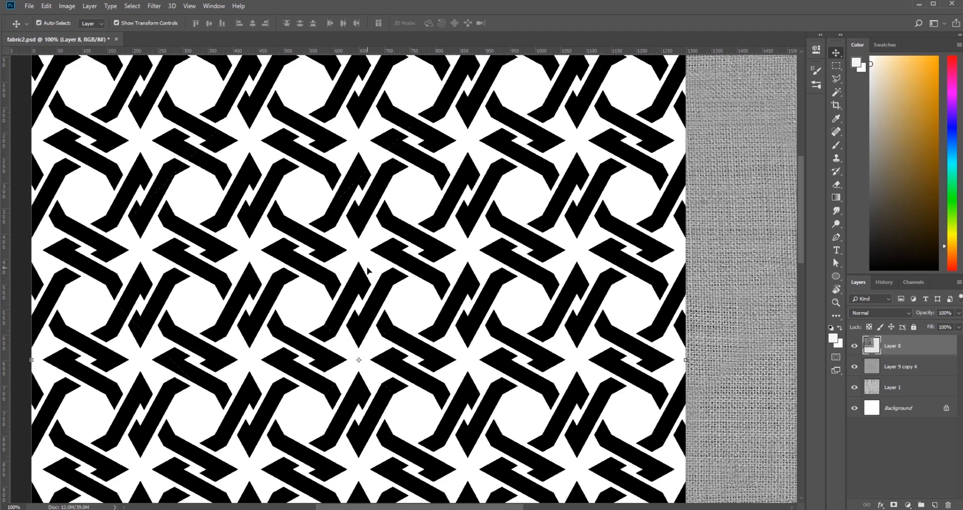
pyautogui.hotkey('ctrl', 'i')
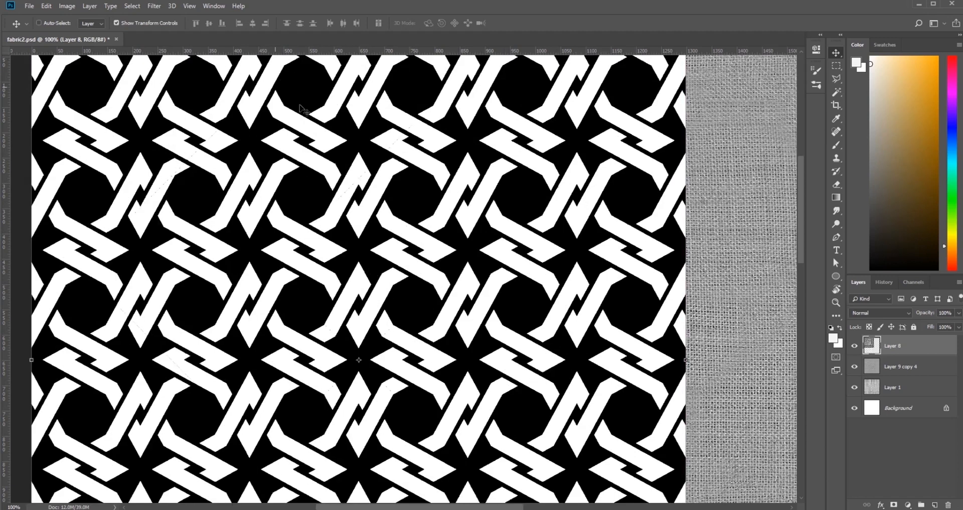
# - Apply a Levels adjustment to Layer 8 with input levels of 0 for shadows, 2.62 for midtones and 105 for highlights
pyautogui.click(76, 8)
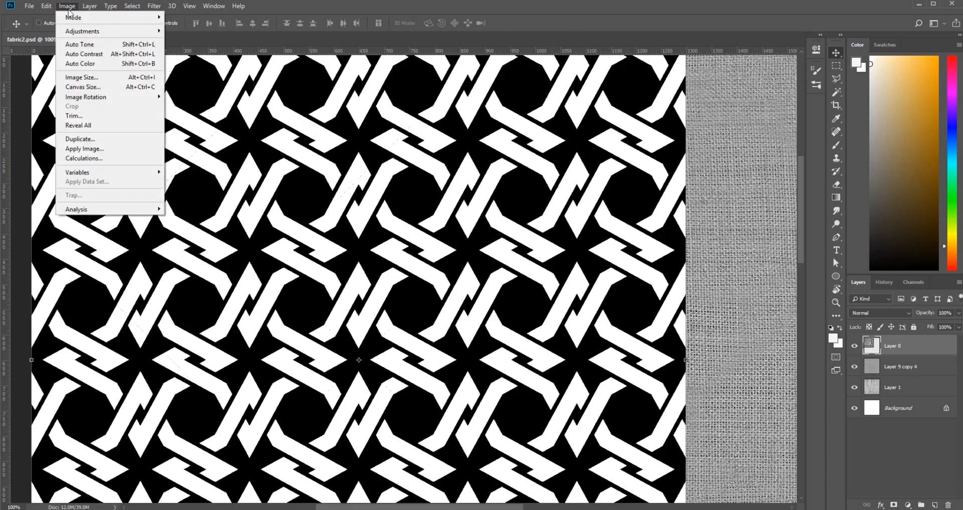
pyautogui.moveTo(95, 26)
pyautogui.click(296, 37)
pyautogui.moveTo(644, 206)
pyautogui.mouseDown()
pyautogui.moveTo(676, 205)
pyautogui.moveTo(641, 206)
pyautogui.mouseUp()
pyautogui.moveTo(770, 206); pyautogui.dragTo(735, 207)
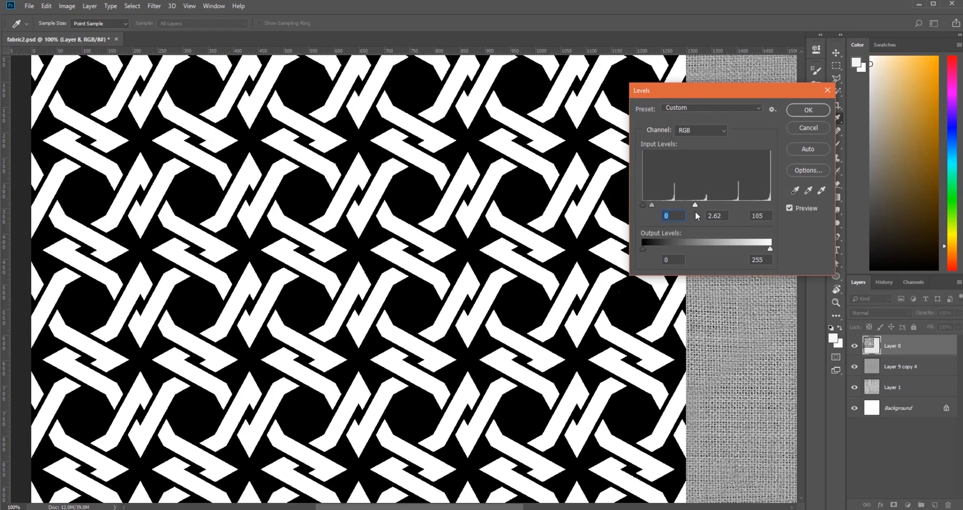
pyautogui.click(808, 110)
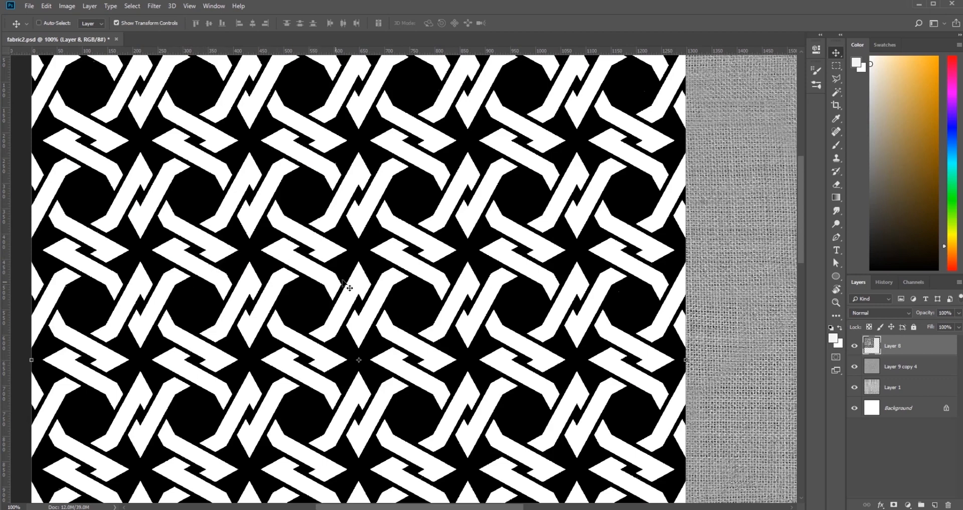
# - Scale Layer 8's pattern proportionally to 157.54% so it fills the whole canvas
pyautogui.hotkey('ctrl', '-')
pyautogui.hotkey('ctrl', '-')
pyautogui.hotkey('ctrl', '-')
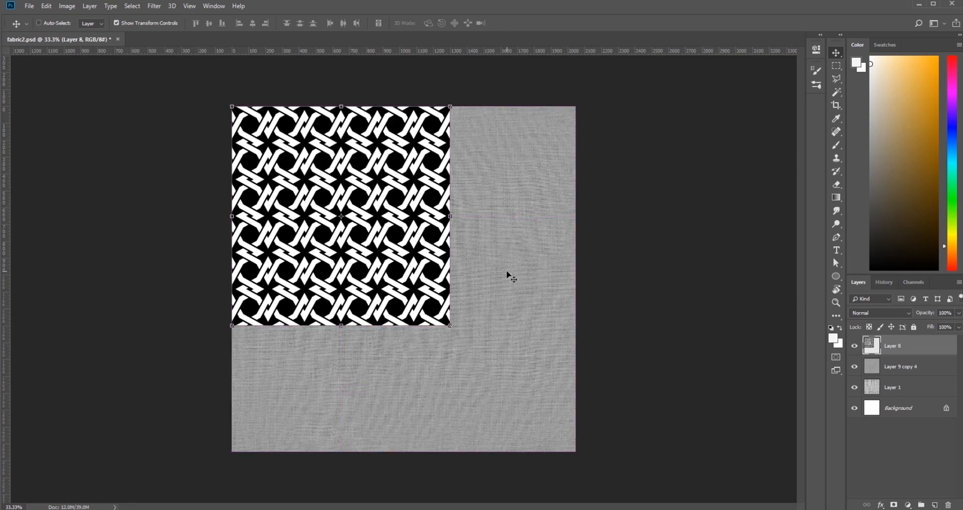
pyautogui.moveTo(450, 325); pyautogui.dragTo(579, 447)
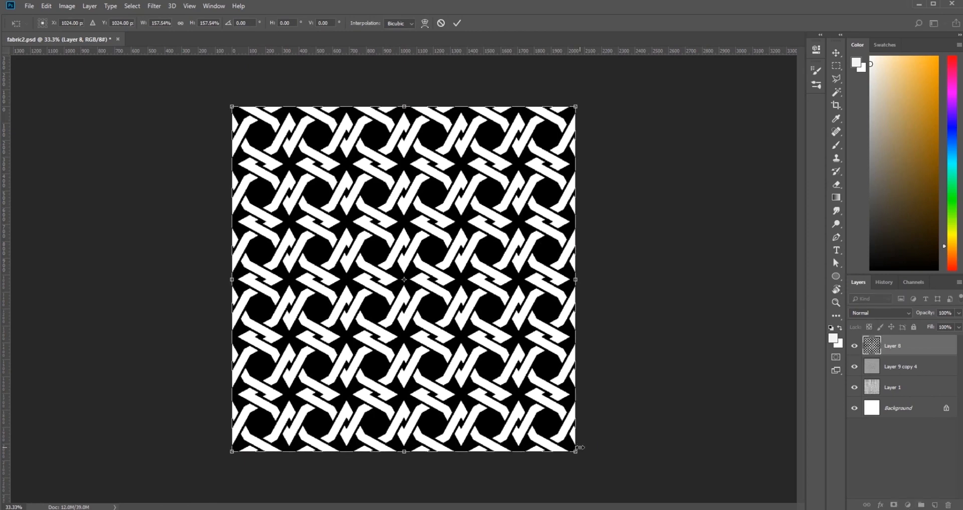
pyautogui.press('Return')
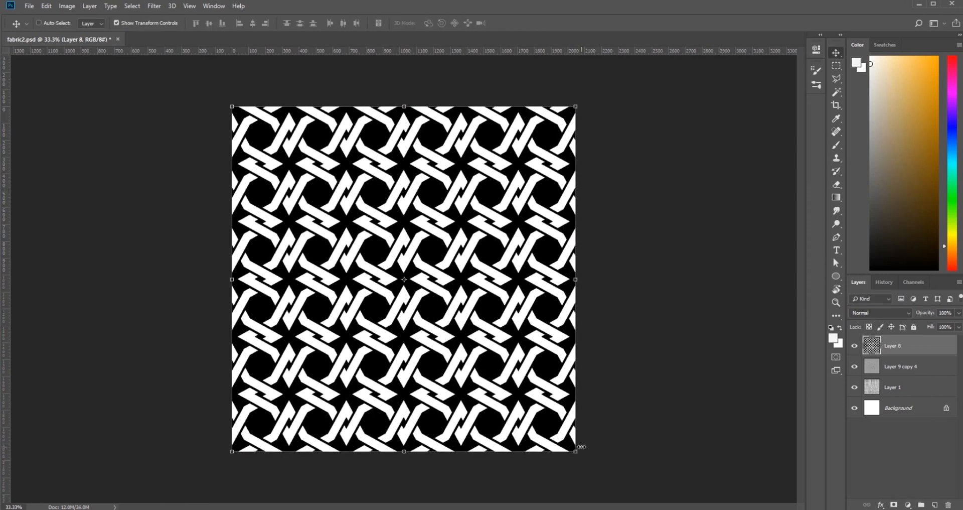
# - Examine the edge quality of the enlarged pattern on Layer 8 up close
pyautogui.hotkey('ctrl', '+')
pyautogui.hotkey('ctrl', '+')
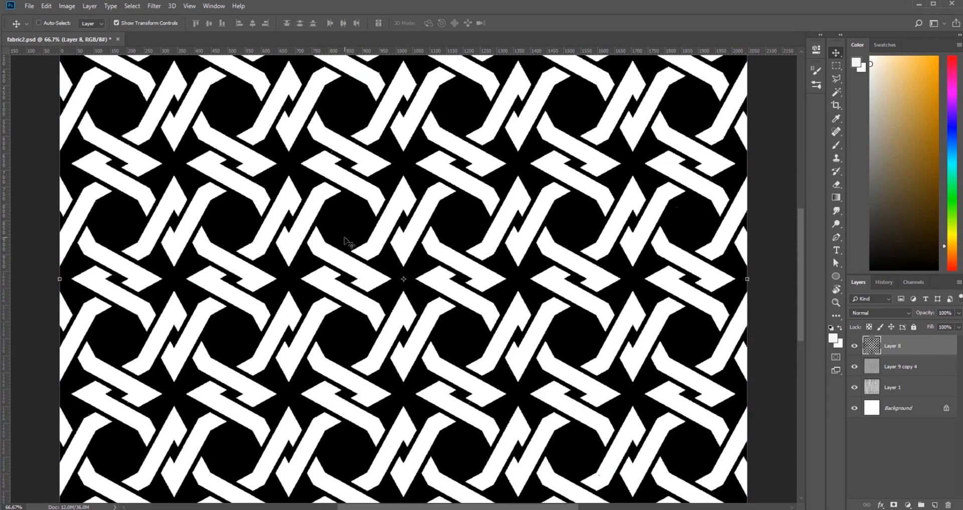
pyautogui.hotkey('ctrl', '+')
pyautogui.hotkey('ctrl', '+')
pyautogui.hotkey('ctrl', '+')
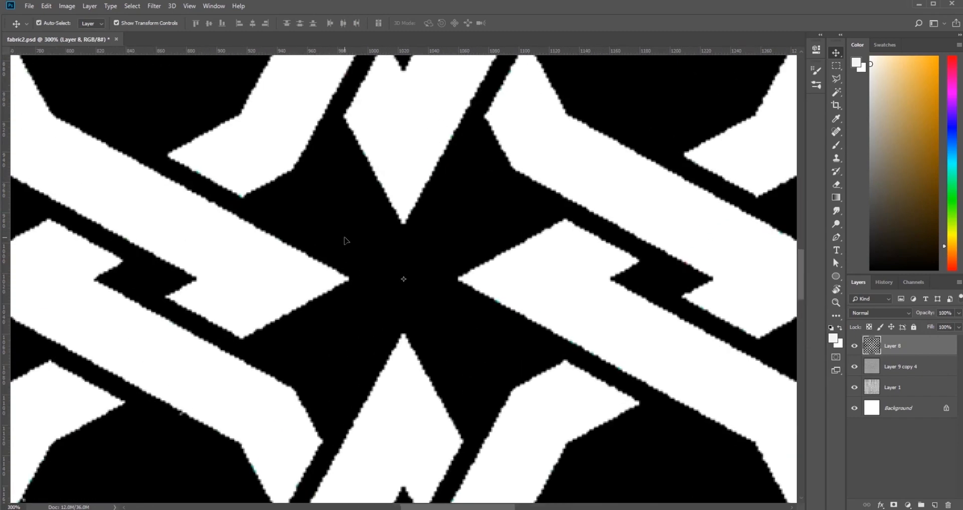
pyautogui.hotkey('ctrl', '-')
pyautogui.hotkey('ctrl', '-')
pyautogui.hotkey('ctrl', '-')
pyautogui.hotkey('ctrl', '-')
pyautogui.hotkey('ctrl', '-')
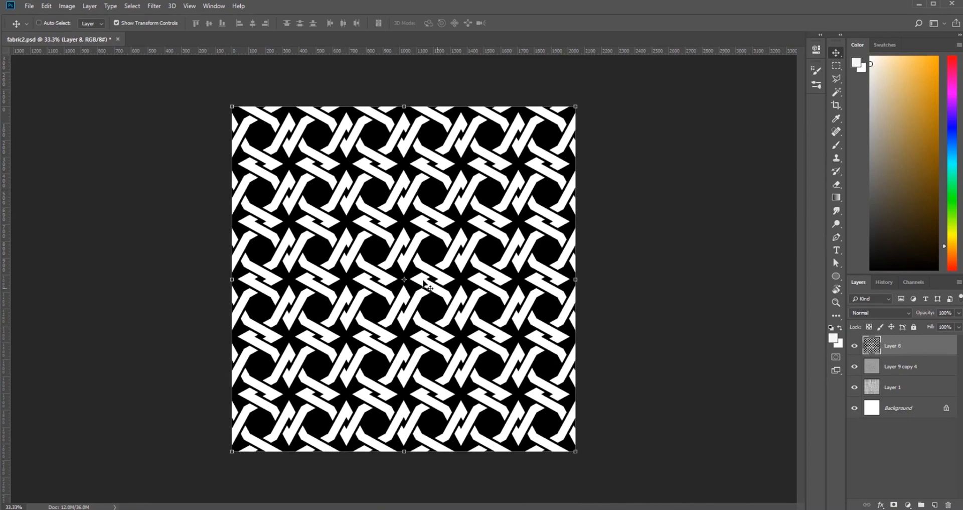
# - Select all the white strands of Layer 8's pattern with the Magic Wand and add a new layer above it
pyautogui.press('w')
pyautogui.click(359, 244)
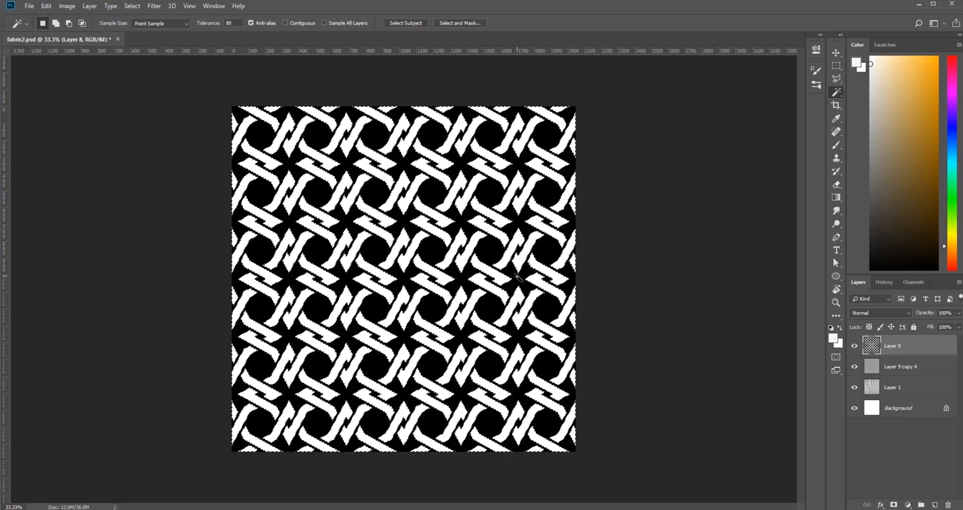
pyautogui.hotkey('ctrl', '+')
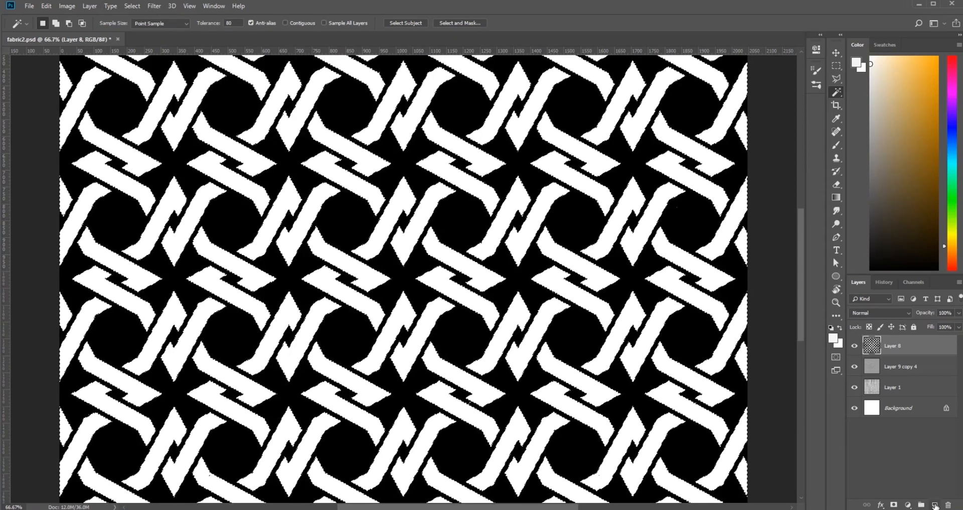
pyautogui.click(935, 505)
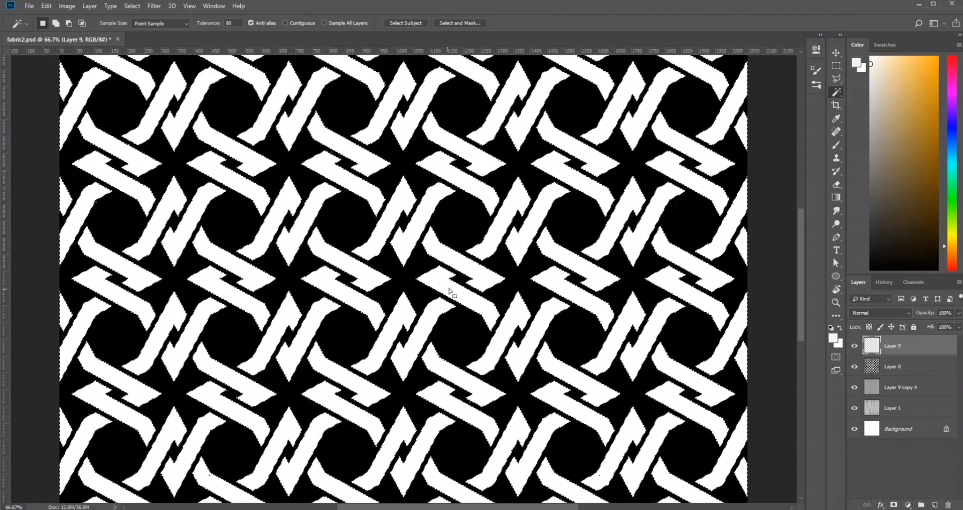
# - Refine the strand selection with Select and Mask by slightly raising its smoothness and contrast
pyautogui.click(458, 23)
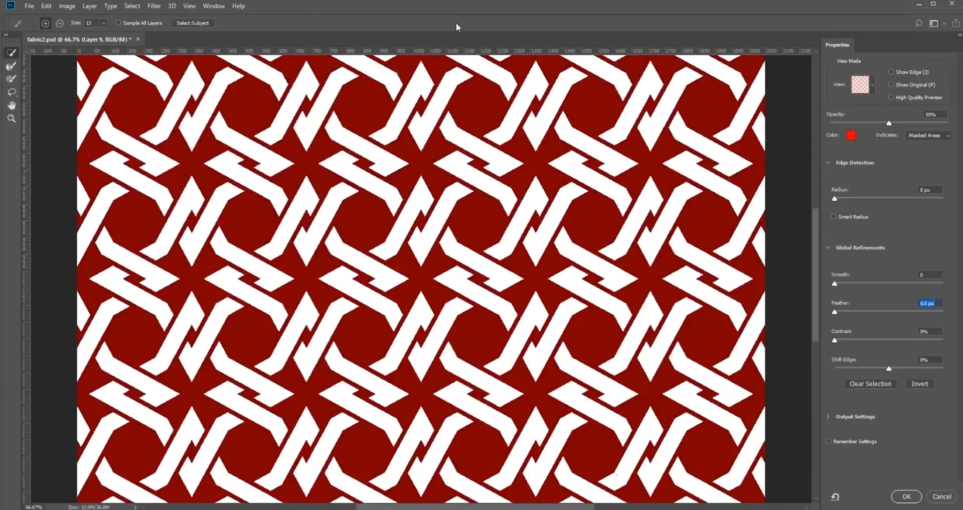
pyautogui.hotkey('ctrl', '+')
pyautogui.hotkey('ctrl', '+')
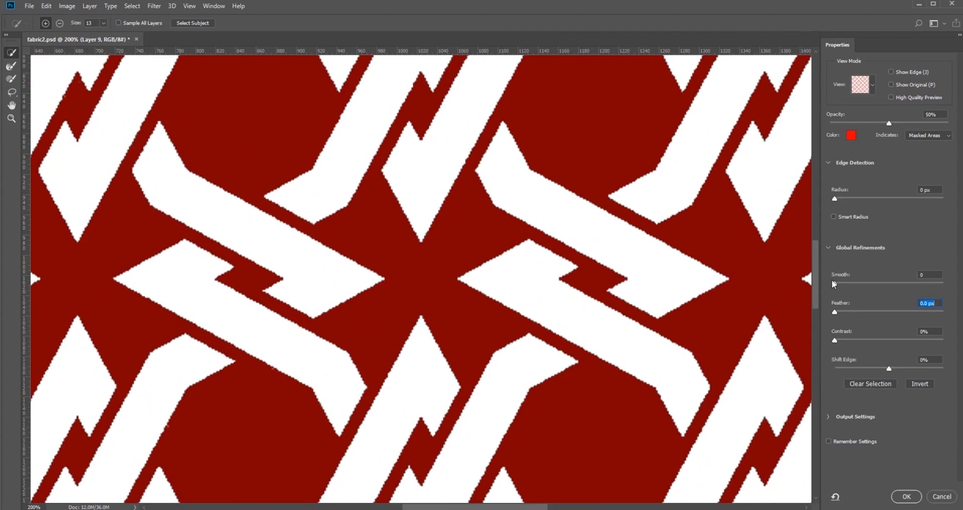
pyautogui.moveTo(836, 284); pyautogui.dragTo(837, 284)
pyautogui.moveTo(835, 340); pyautogui.dragTo(847, 341)
pyautogui.click(908, 497)
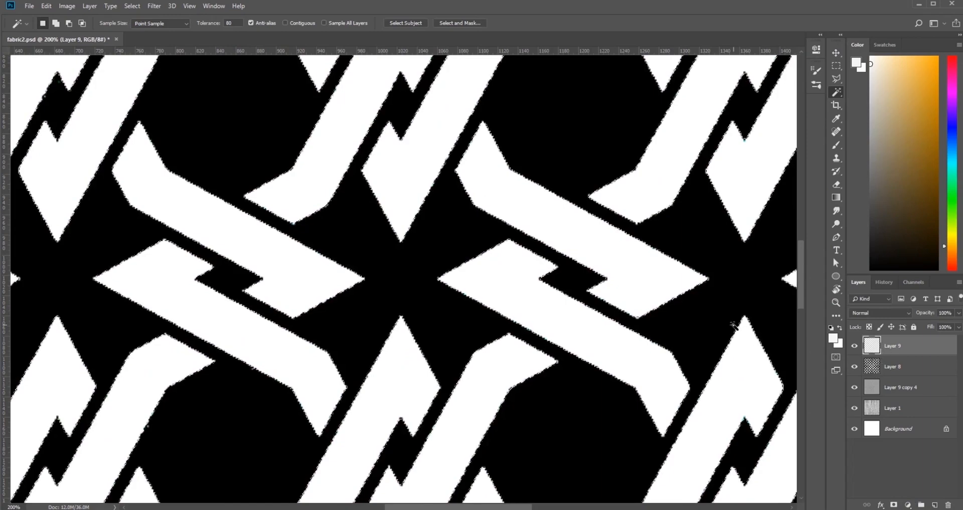
pyautogui.scroll(-3, 732, 325)
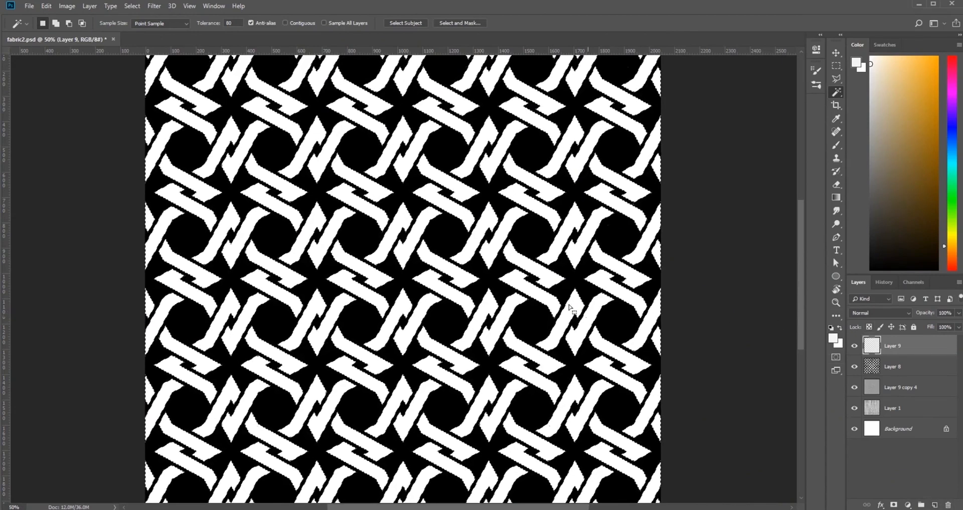
# - Fill the refined strand selection on Layer 9 with white
pyautogui.press('m')
pyautogui.rightClick(544, 294)
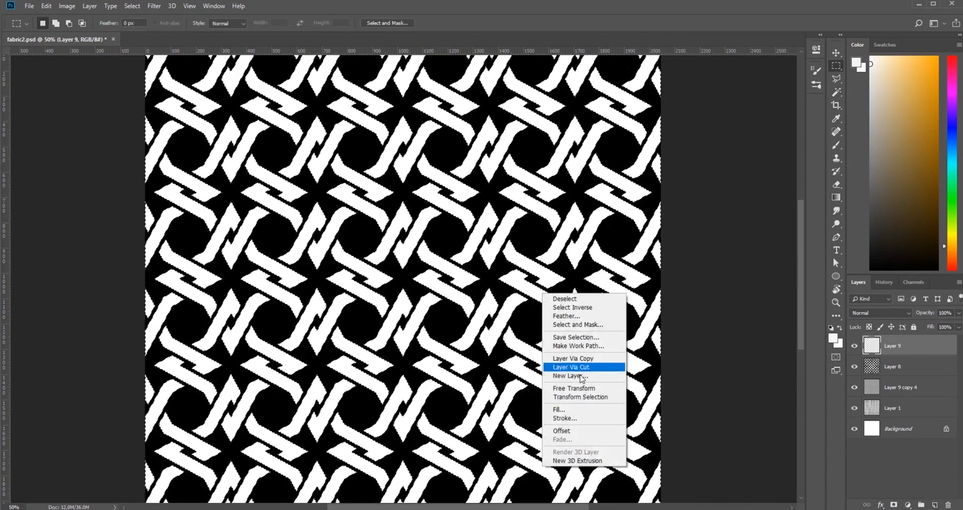
pyautogui.click(562, 409)
pyautogui.click(511, 127)
pyautogui.click(487, 222)
pyautogui.click(546, 128)
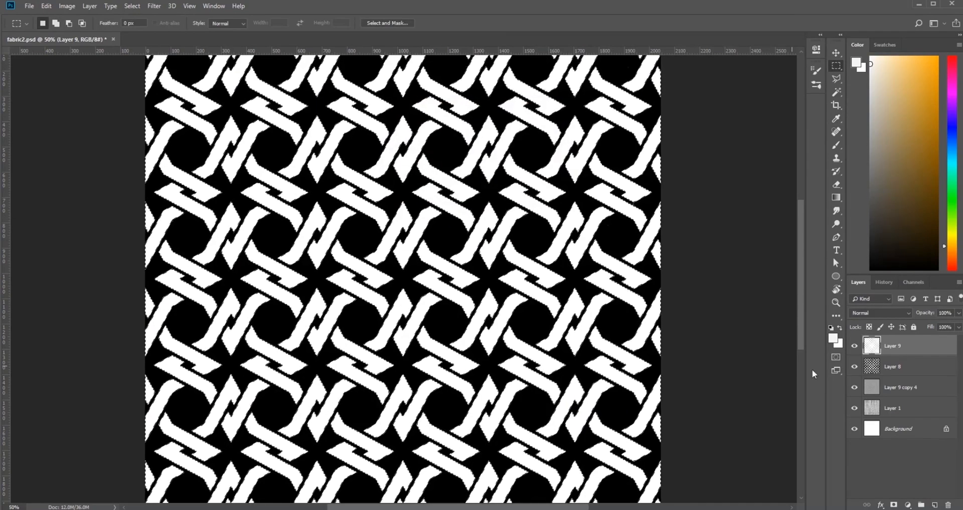
# - Add a new layer above Layer 8, select the whole canvas, and fill it with black
pyautogui.click(893, 368)
pyautogui.hotkey('ctrl', 'shift', 'alt', 'n')
pyautogui.hotkey('ctrl', 'd')
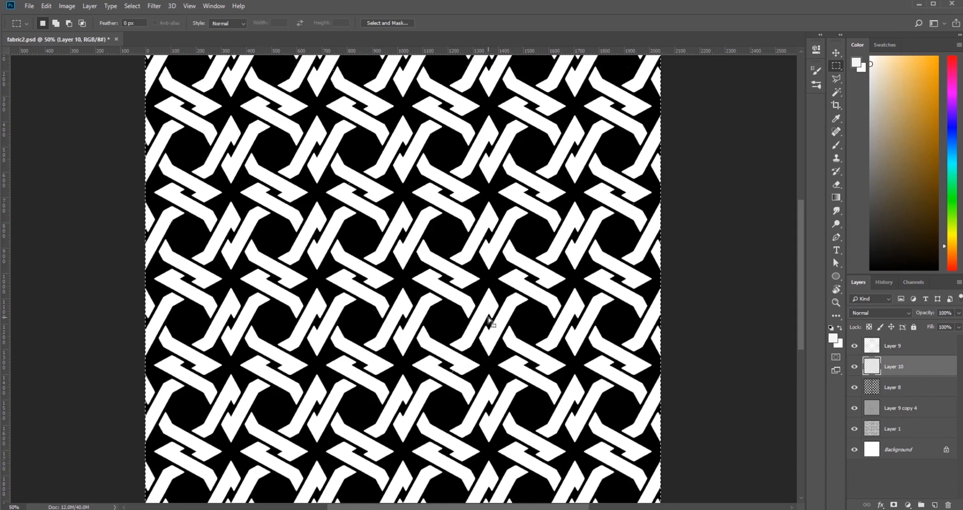
pyautogui.rightClick(488, 317)
pyautogui.click(535, 435)
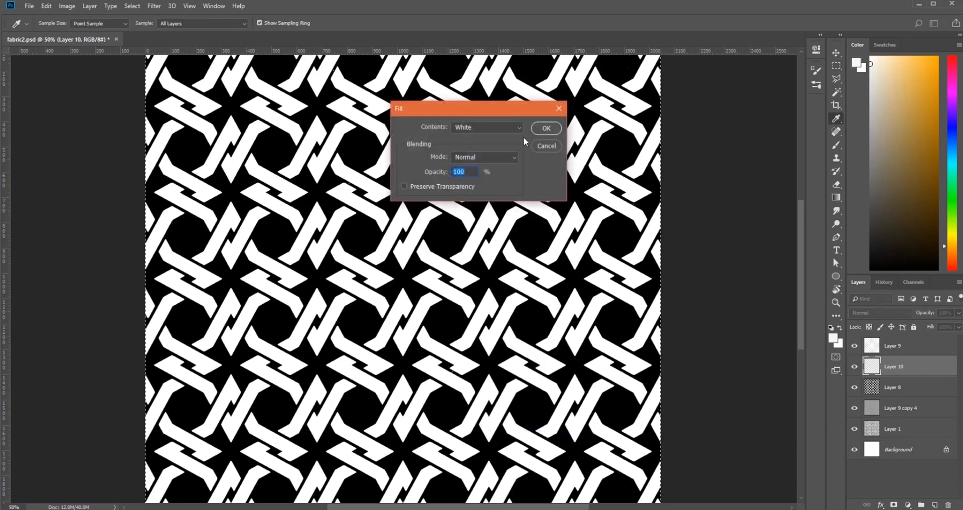
pyautogui.click(520, 128)
pyautogui.click(495, 211)
pyautogui.click(547, 128)
pyautogui.press('m')
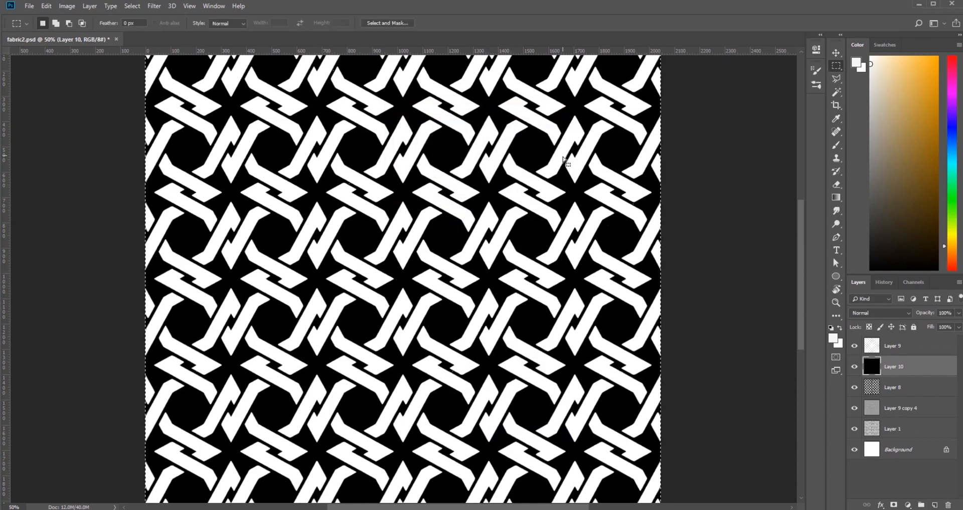
# - Examine the edge quality of the white strands against the black fill up close
pyautogui.hotkey('ctrl', '+')
pyautogui.hotkey('ctrl', '+')
pyautogui.hotkey('ctrl', '+')
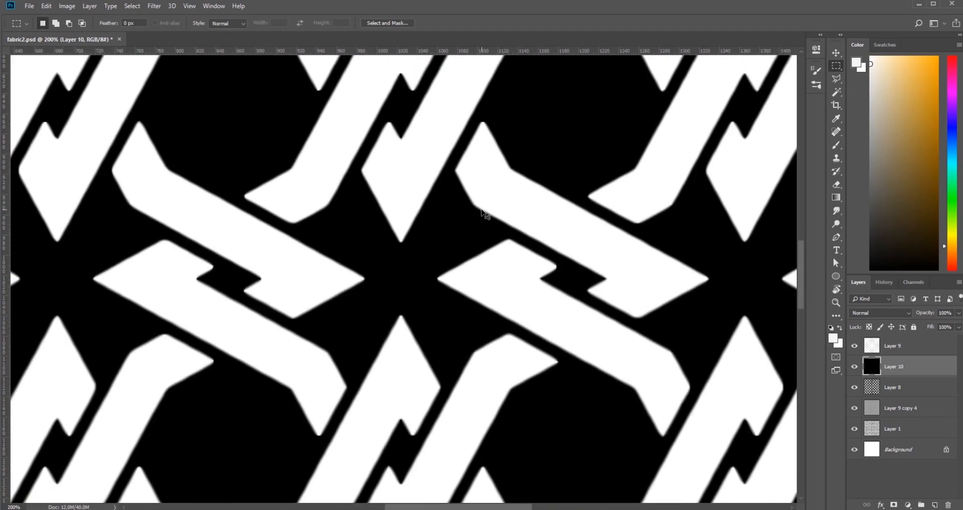
pyautogui.hotkey('ctrl', '-')
pyautogui.hotkey('ctrl', '-')
pyautogui.hotkey('ctrl', '-')
pyautogui.hotkey('ctrl', '-')
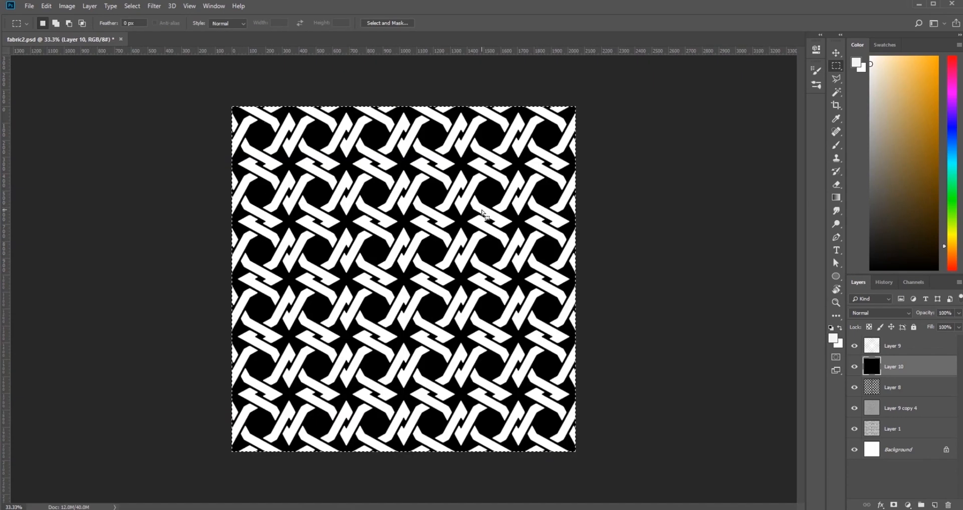
# - Load the strand shapes of Layer 9 as a selection and add a new layer above it
pyautogui.hotkey('ctrl', 'd')
pyautogui.keyDown('ctrl'); pyautogui.click(872, 345); pyautogui.keyUp('ctrl')
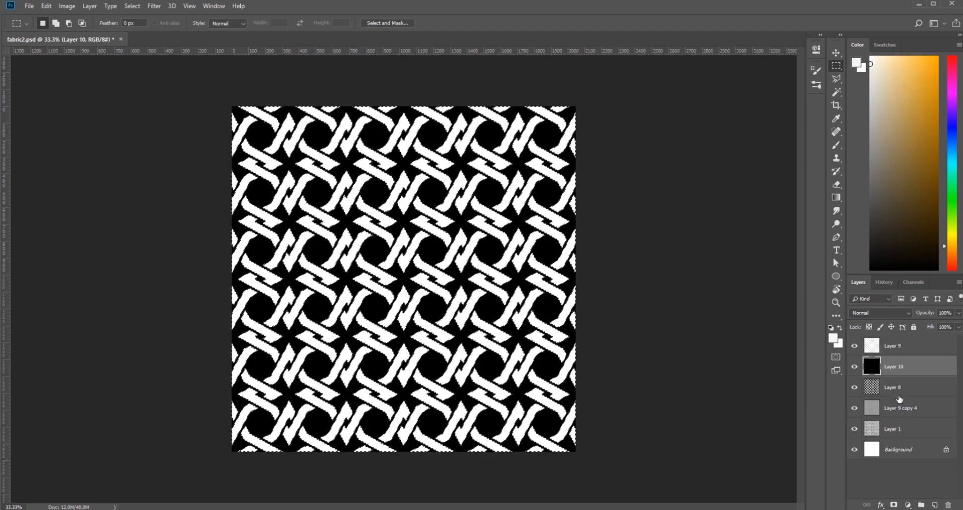
pyautogui.click(901, 346)
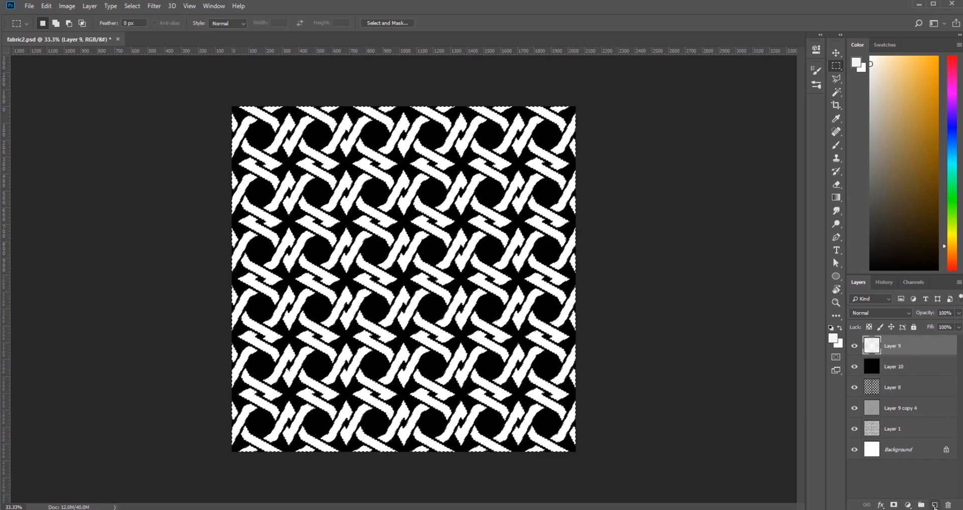
pyautogui.hotkey('ctrl', 'j')
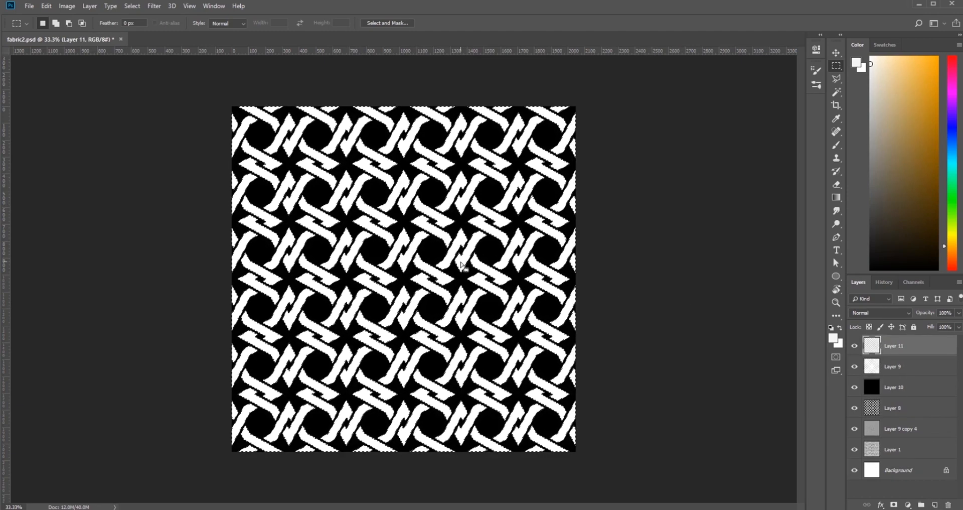
# - Outline the strand selection with a 6 px white inside stroke, hide Layer 9, and clear the selection
pyautogui.rightClick(420, 221)
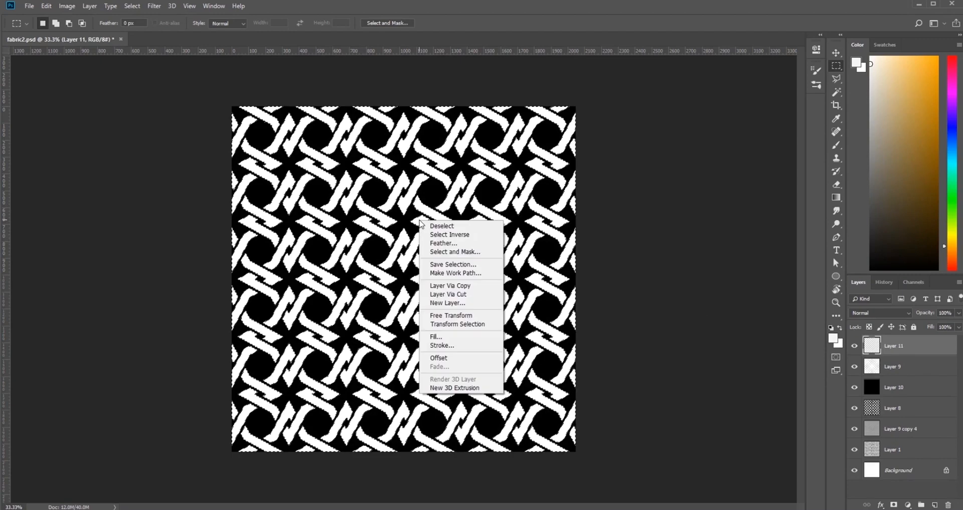
pyautogui.click(463, 345)
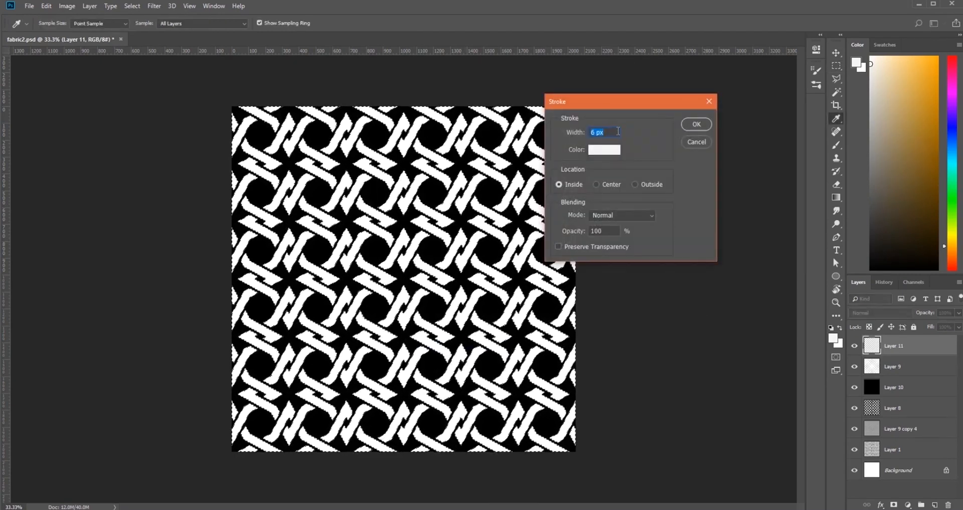
pyautogui.click(697, 124)
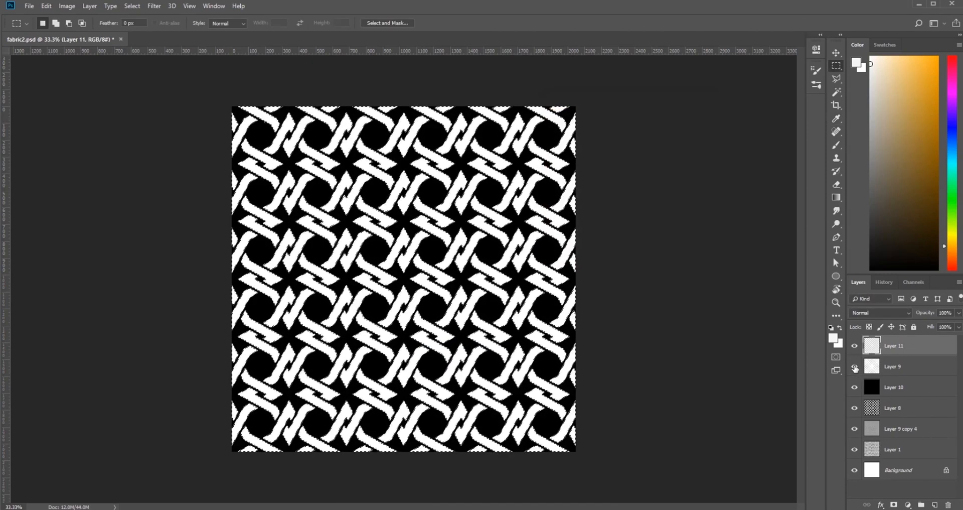
pyautogui.click(855, 366)
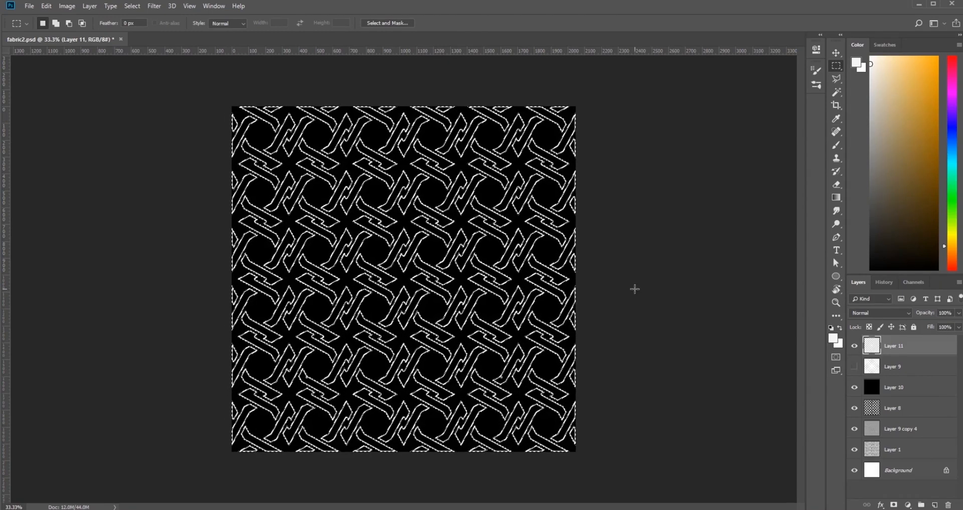
pyautogui.click(247, 133)
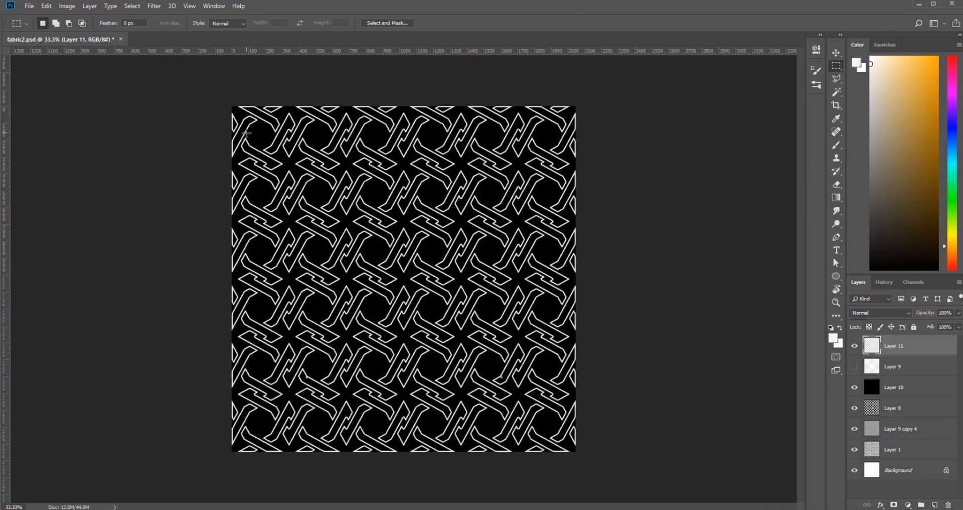
# - Check Layer 11's outline pattern for seams by applying the last Offset filter and shifting it back
pyautogui.hotkey('ctrl', '+')
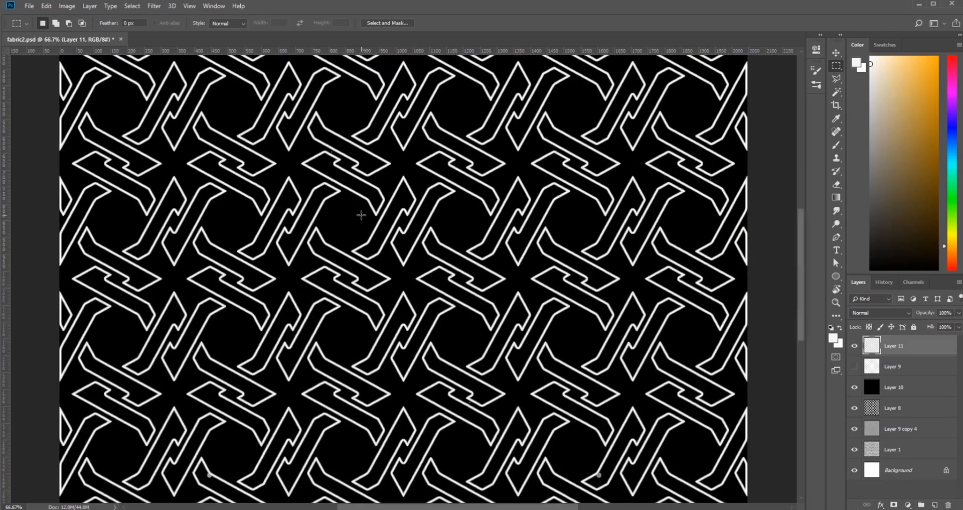
pyautogui.moveTo(253, 231); pyautogui.dragTo(451, 447)
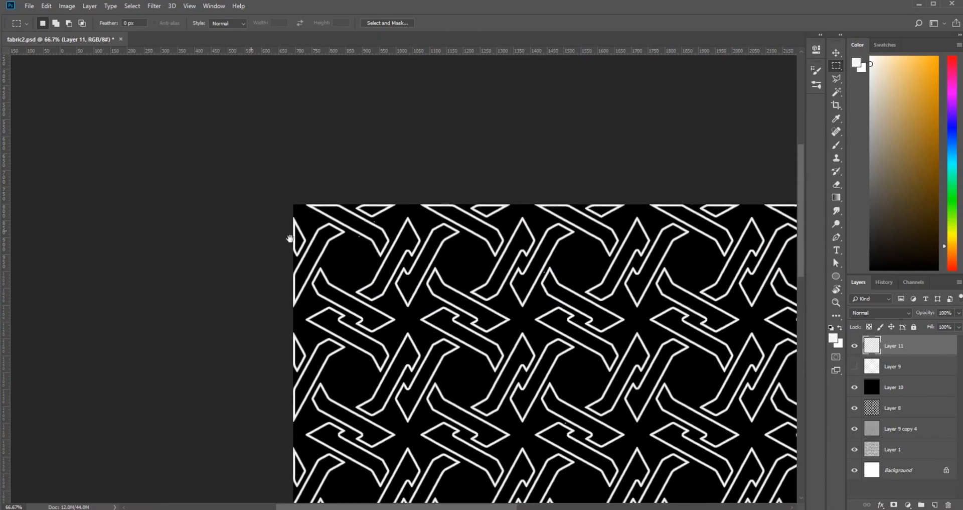
pyautogui.click(161, 10)
pyautogui.click(163, 17)
pyautogui.moveTo(625, 399); pyautogui.dragTo(434, 227)
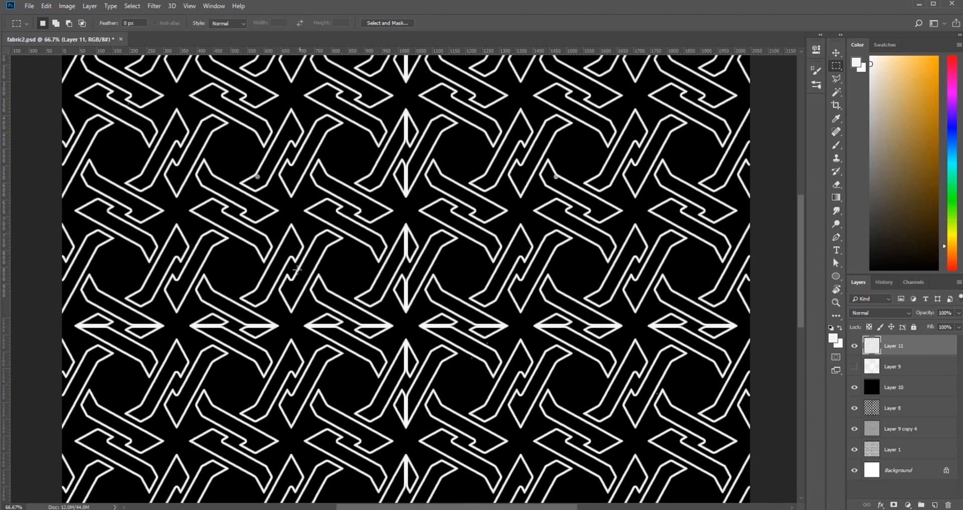
pyautogui.click(154, 6)
pyautogui.click(163, 17)
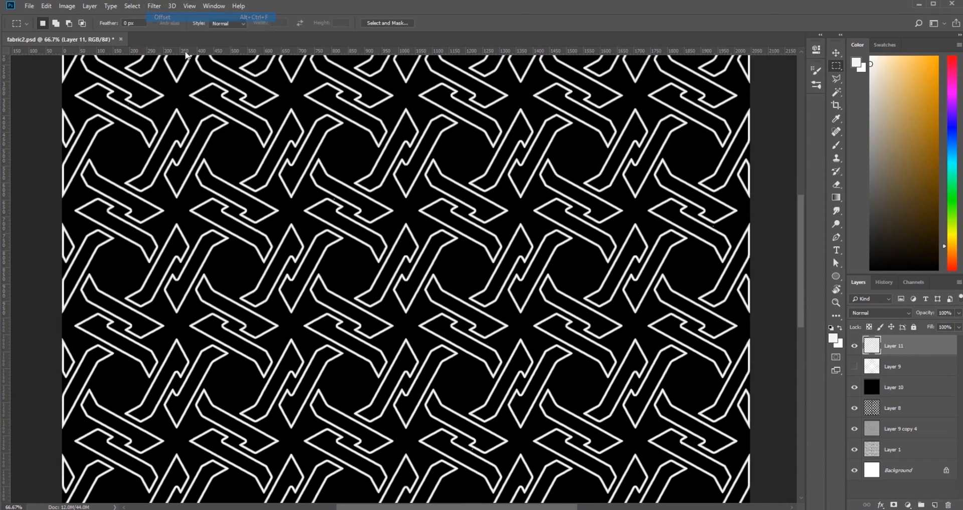
pyautogui.moveTo(300, 198); pyautogui.dragTo(171, 248)
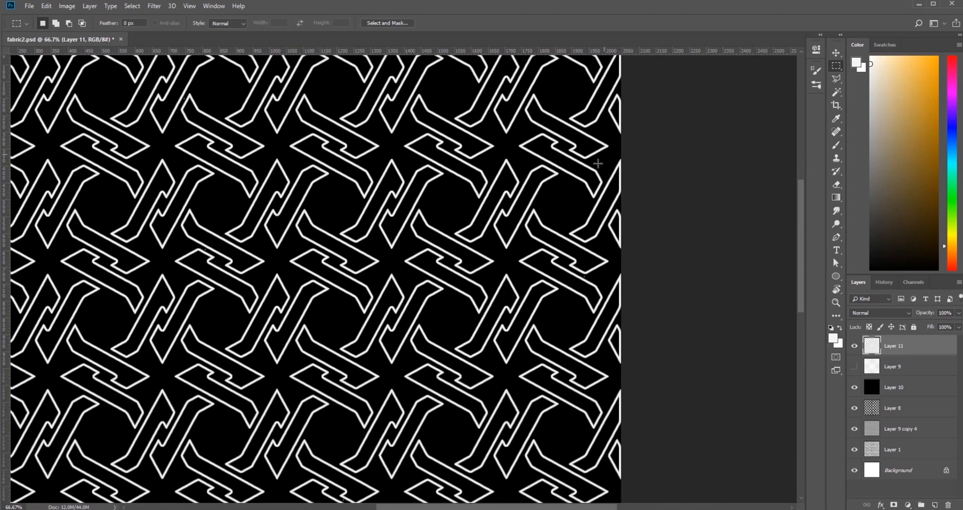
pyautogui.moveTo(441, 284); pyautogui.dragTo(579, 306)
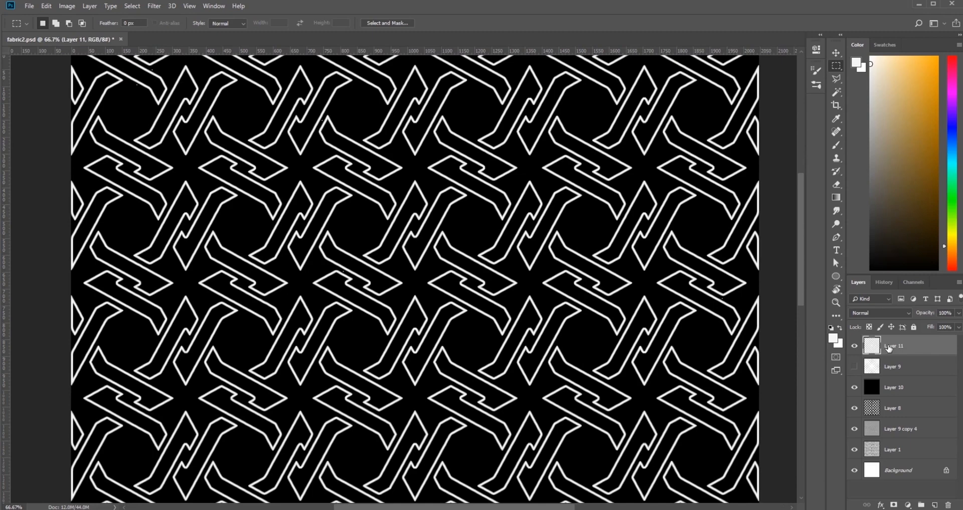
# - Scale Layer 11's outline pattern proportionally to 100.6% so its border lines extend past the canvas
pyautogui.hotkey('ctrl', '-')
pyautogui.hotkey('ctrl', '-')
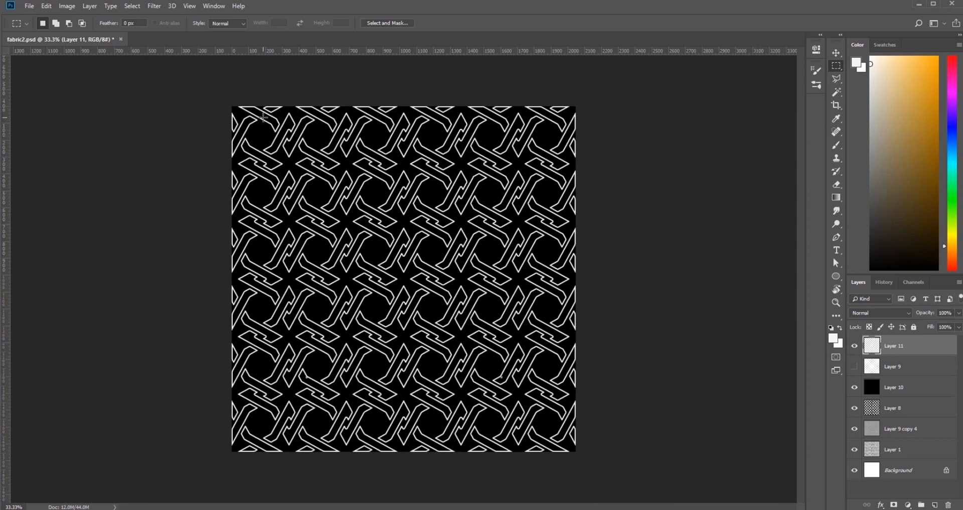
pyautogui.hotkey('ctrl', 't')
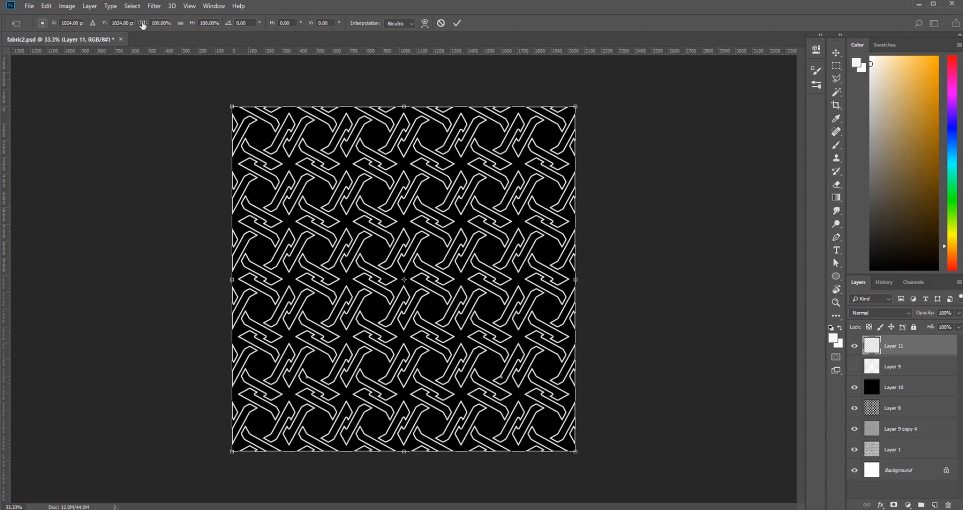
pyautogui.click(181, 24)
pyautogui.write('100.5')
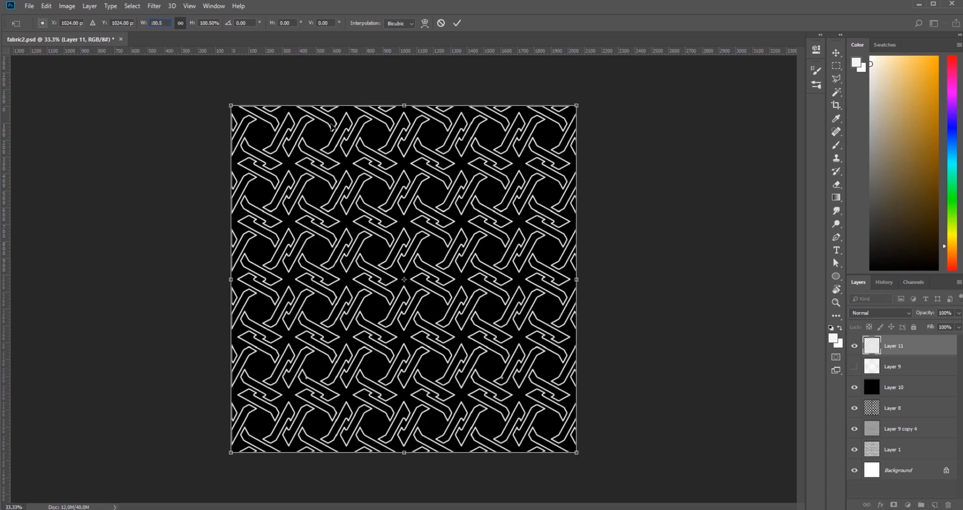
pyautogui.hotkey('ctrl', '+')
pyautogui.hotkey('ctrl', '+')
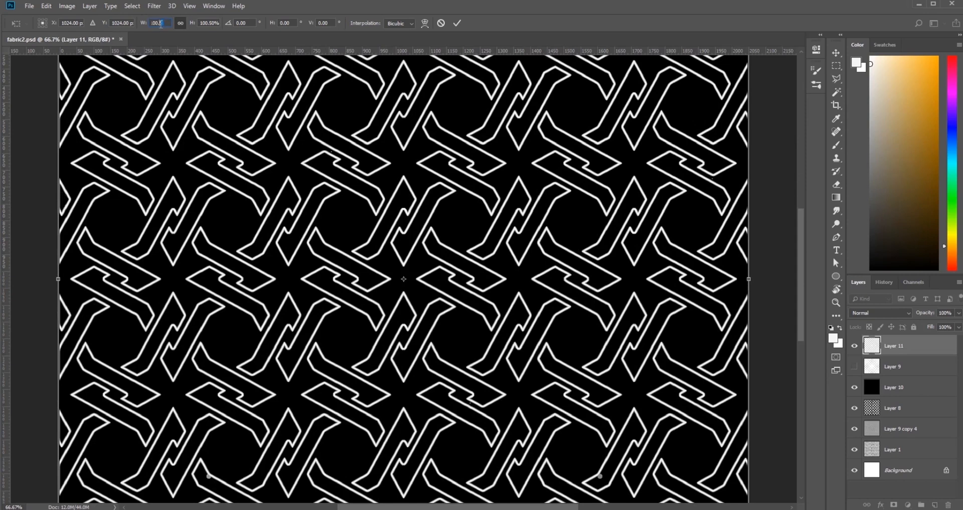
pyautogui.write('1006')
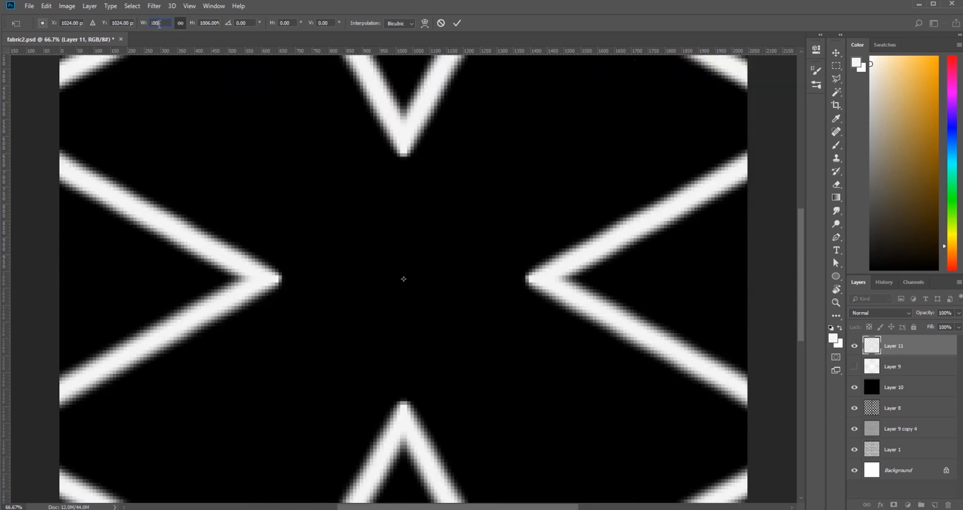
pyautogui.write('.6')
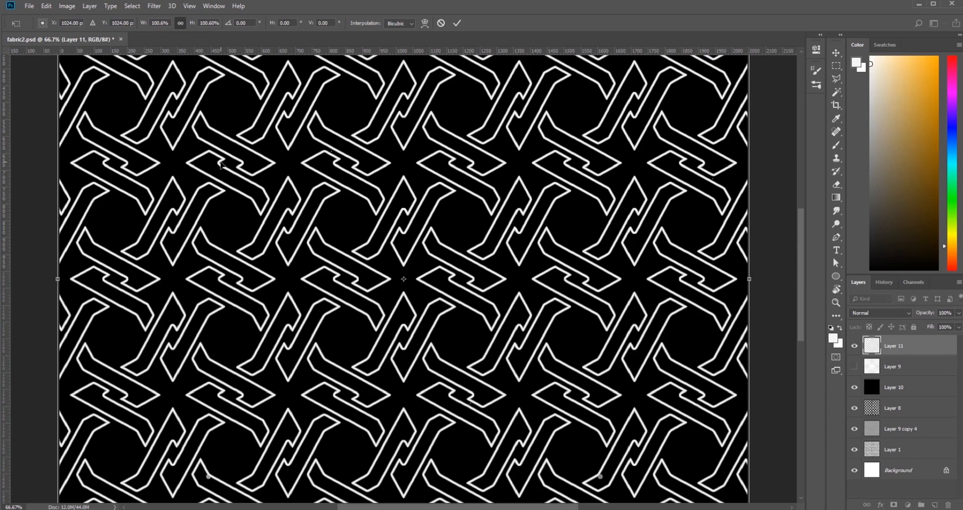
pyautogui.press('Return')
# - Select the whole canvas and crop the image to it, trimming Layer 11's overhanging border lines
pyautogui.click(65, 6)
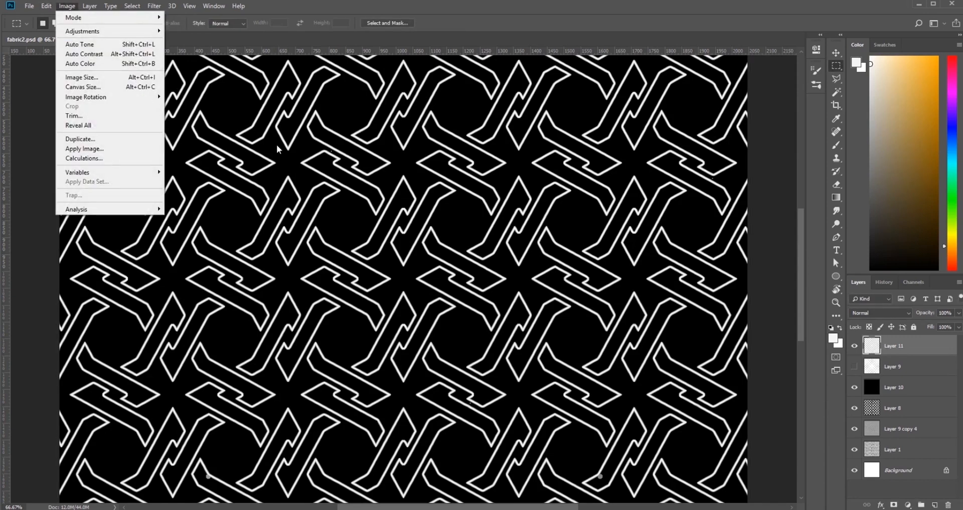
pyautogui.click(278, 146)
pyautogui.hotkey('ctrl', 'a')
pyautogui.click(64, 6)
pyautogui.click(84, 107)
pyautogui.hotkey('ctrl', '-')
pyautogui.hotkey('ctrl', '-')
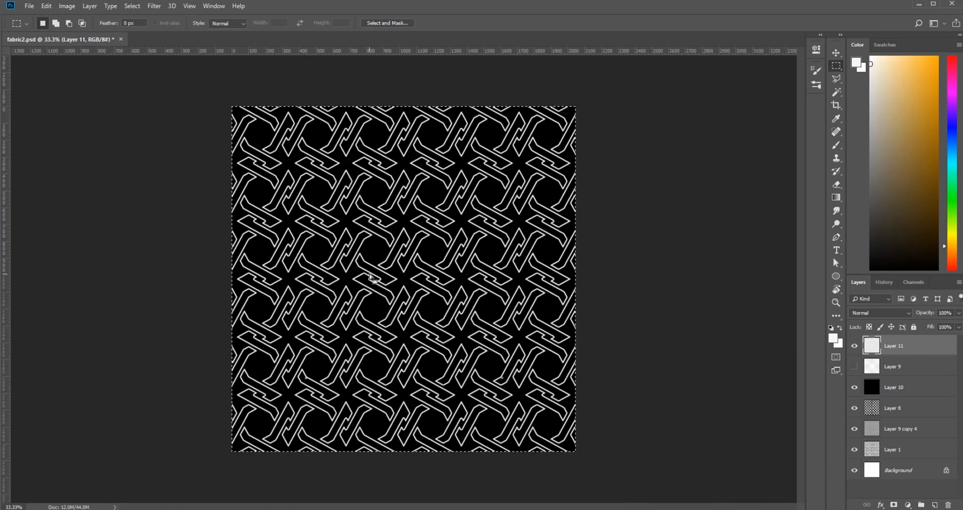
# - Recheck Layer 11's seams by offsetting the layer and shifting it back, and make Layer 9 visible
pyautogui.click(154, 6)
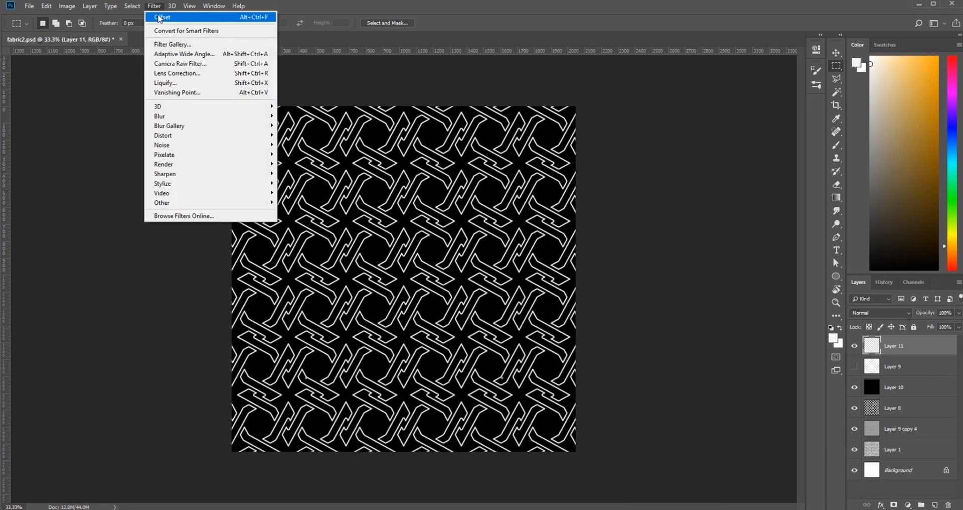
pyautogui.click(159, 16)
pyautogui.hotkey('ctrl', '+')
pyautogui.hotkey('ctrl', '+')
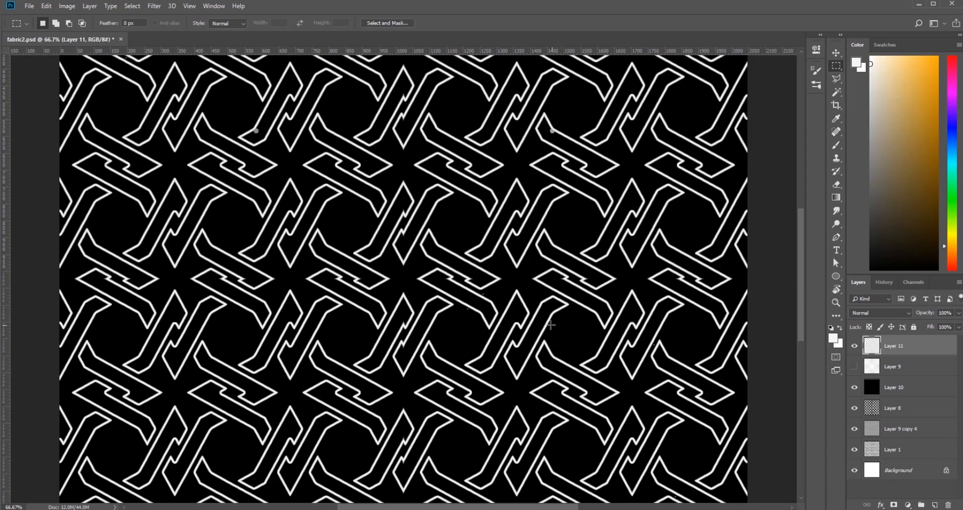
pyautogui.moveTo(532, 320); pyautogui.dragTo(488, 267)
pyautogui.hotkey('ctrl', '-')
pyautogui.hotkey('ctrl', '-')
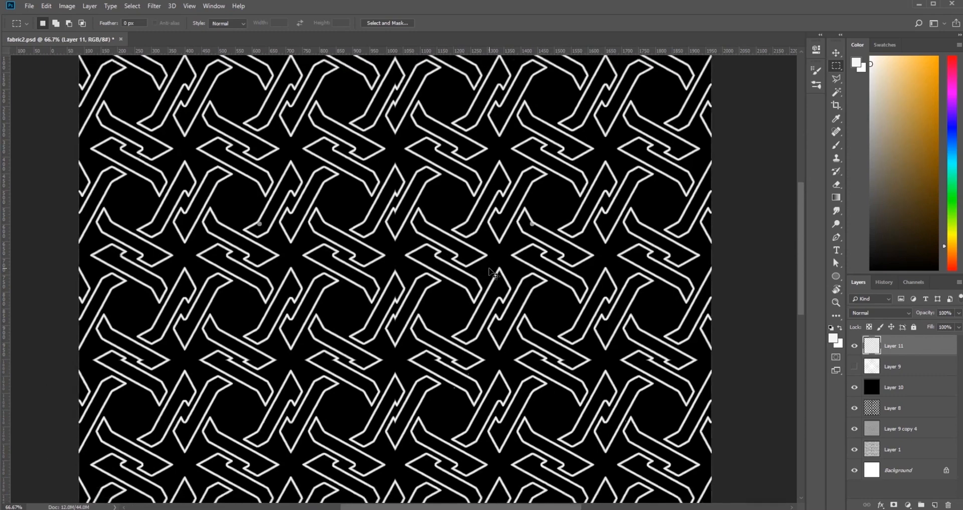
pyautogui.click(159, 5)
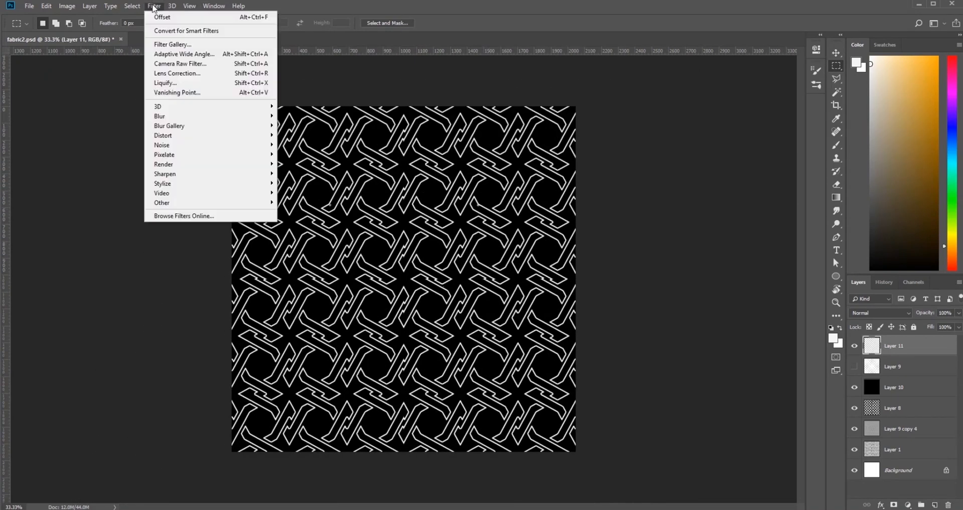
pyautogui.click(163, 15)
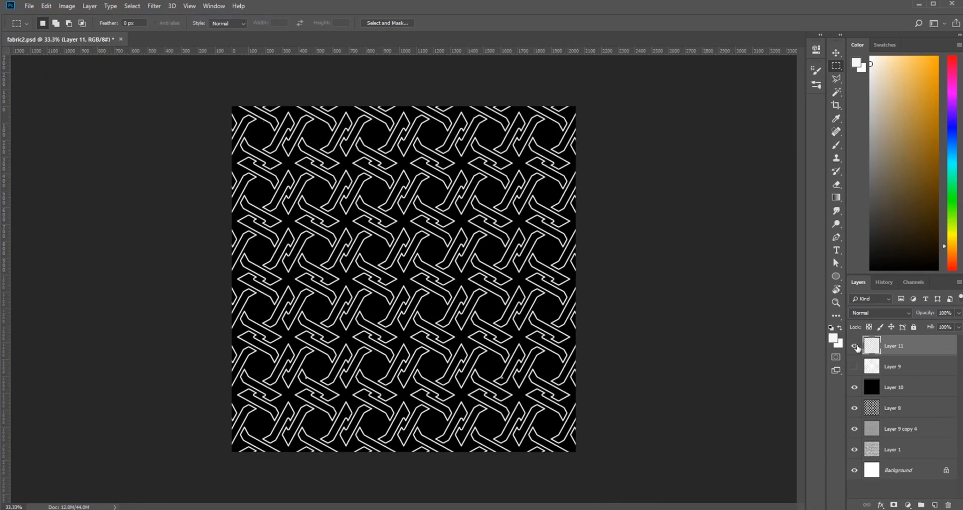
pyautogui.click(854, 366)
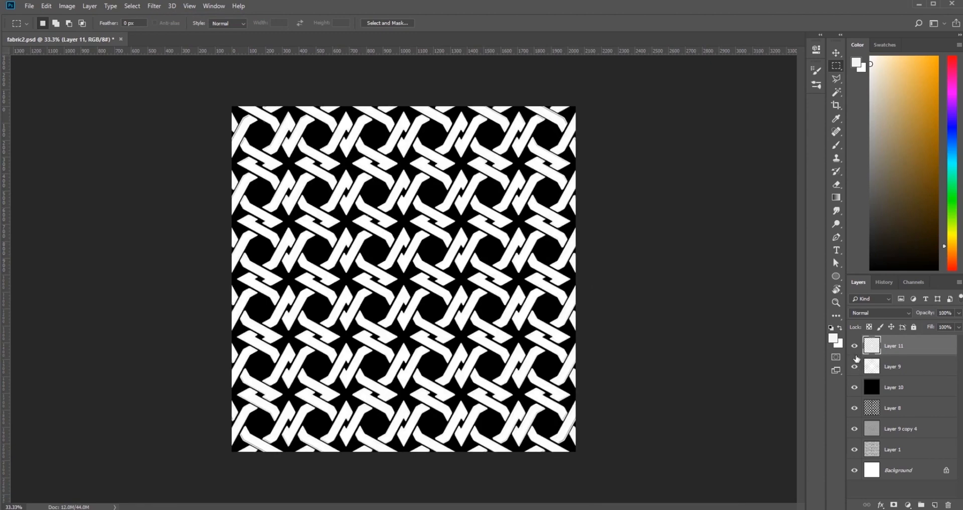
# - Check Layers 9 and 11 for seams around the canvas centre by applying the last Offset filter to both and shifting them back
pyautogui.click(901, 368)
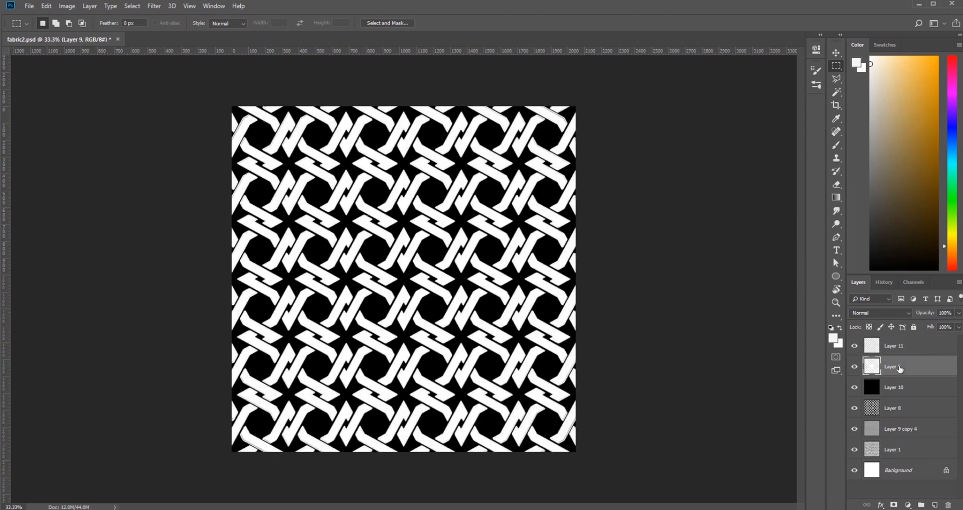
pyautogui.click(154, 6)
pyautogui.click(165, 17)
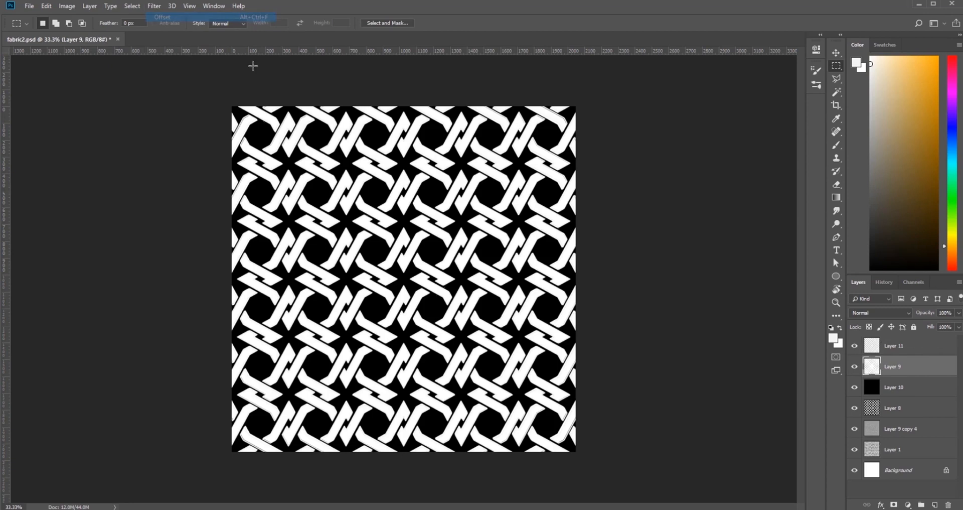
pyautogui.click(896, 349)
pyautogui.click(152, 6)
pyautogui.click(162, 17)
pyautogui.click(894, 371)
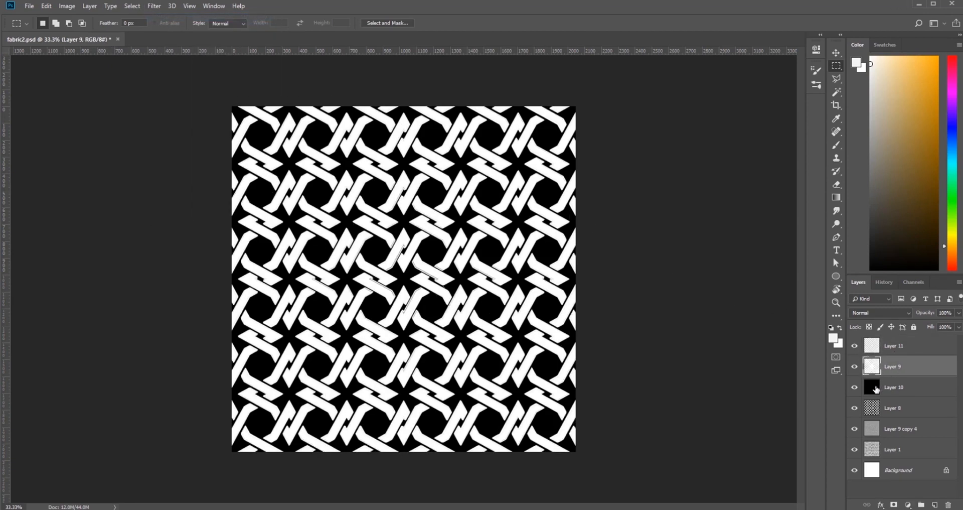
pyautogui.hotkey('ctrl', '+')
pyautogui.hotkey('ctrl', '+')
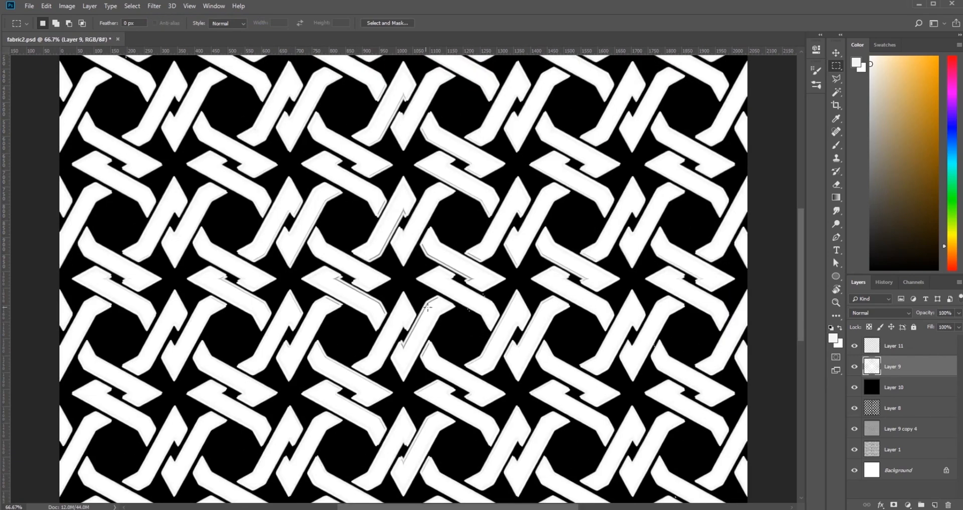
pyautogui.moveTo(467, 306); pyautogui.dragTo(465, 366)
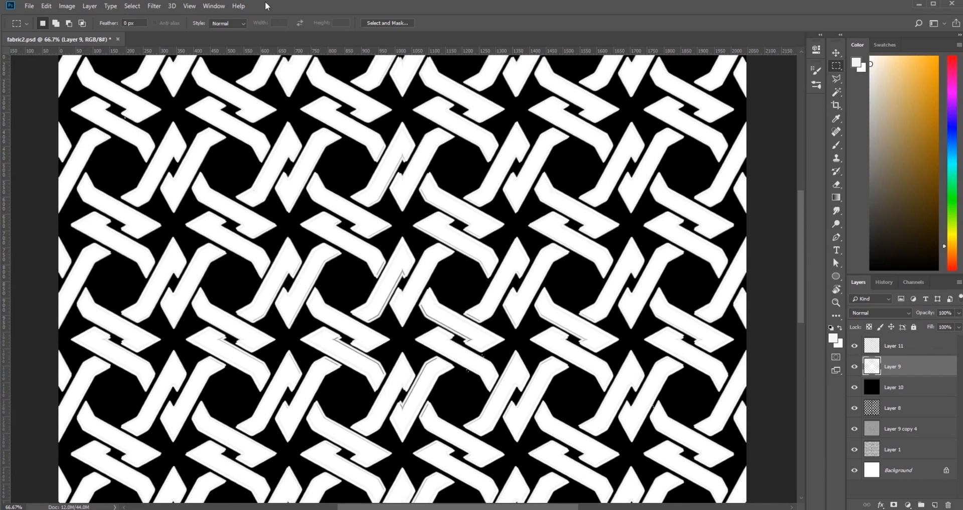
pyautogui.click(155, 6)
pyautogui.click(166, 16)
pyautogui.click(154, 6)
pyautogui.click(165, 16)
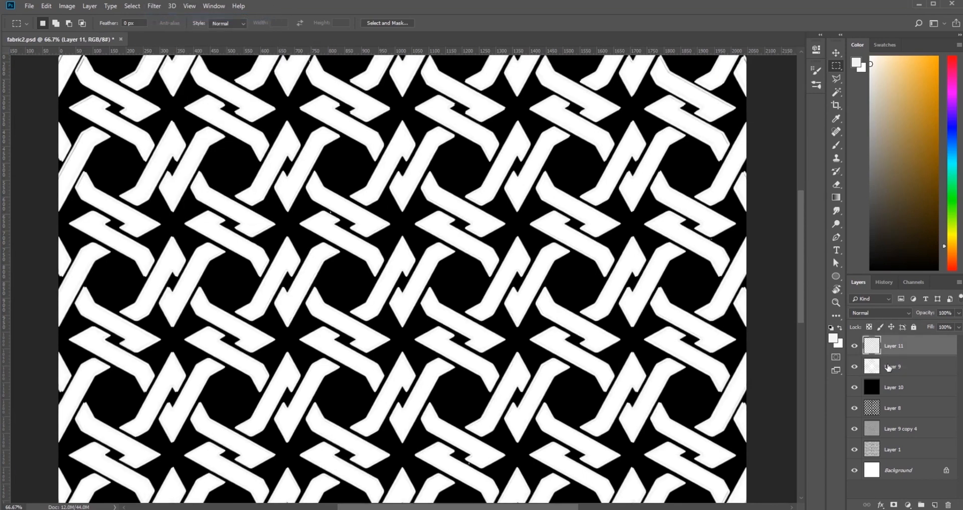
# - Hide Layer 11, scale Layer 9's pattern proportionally to 100.6%, and crop its overhang to the canvas
pyautogui.click(855, 347)
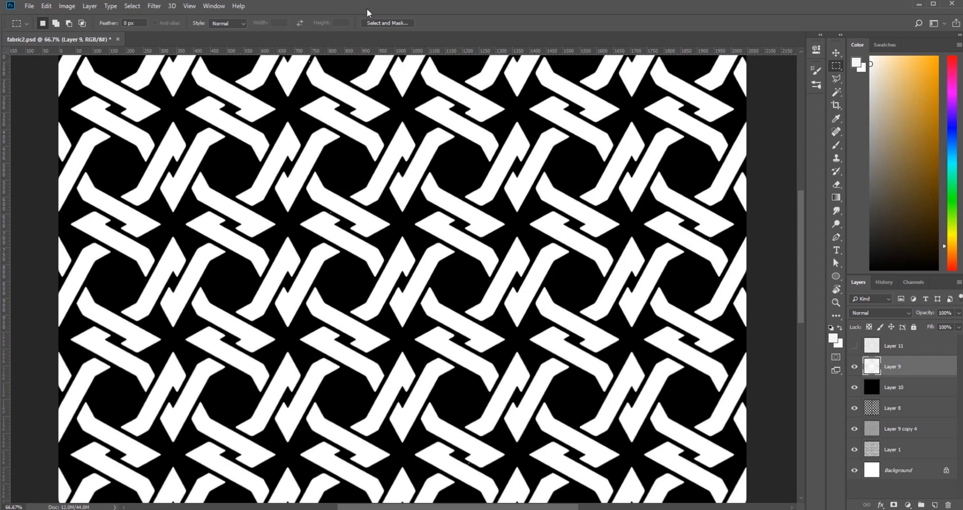
pyautogui.hotkey('ctrl', 't')
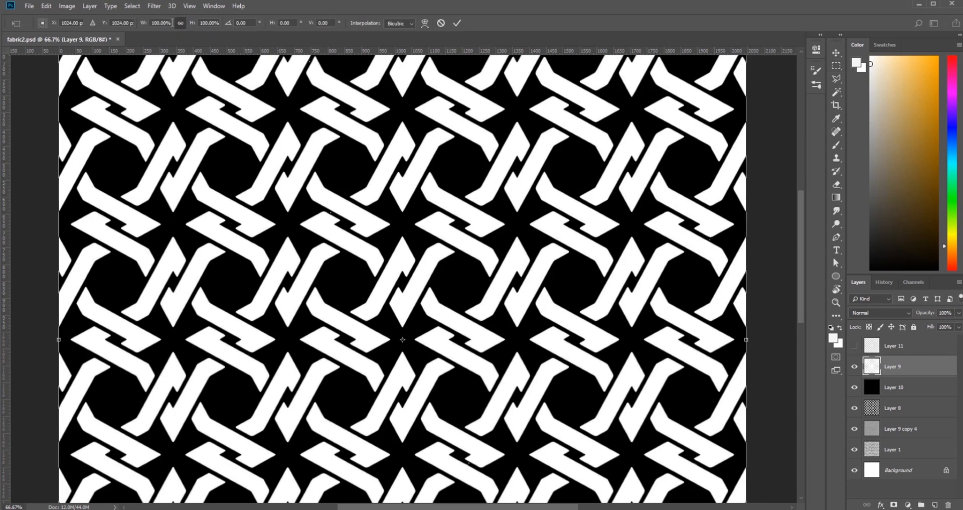
pyautogui.write('100.6')
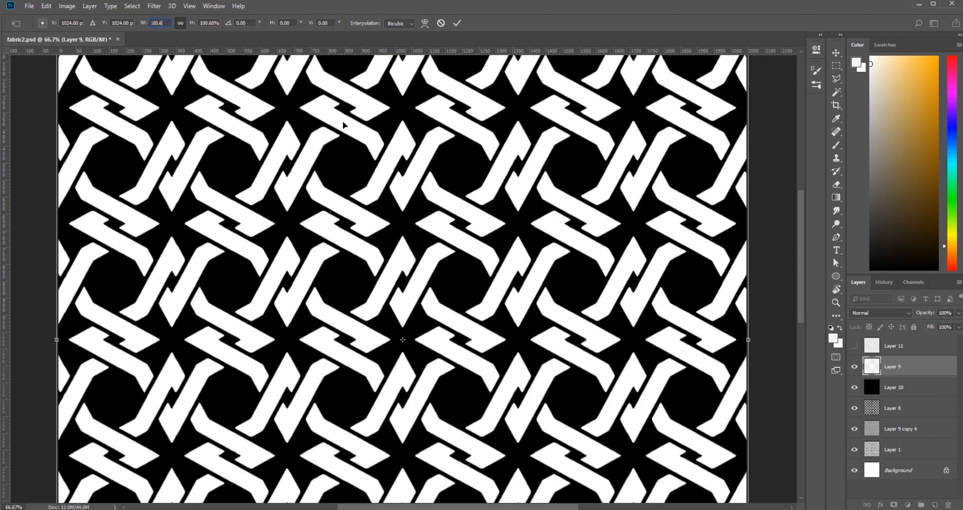
pyautogui.press('Return')
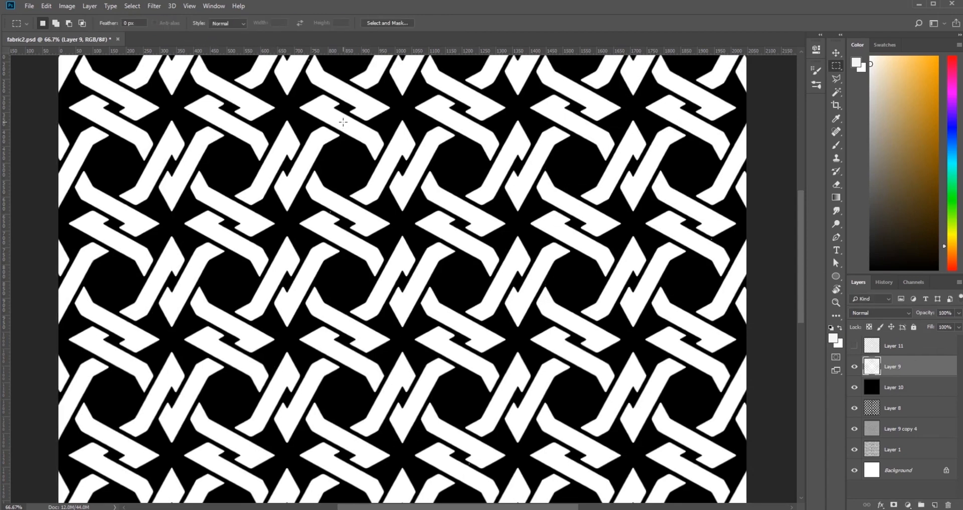
pyautogui.click(68, 6)
pyautogui.click(73, 105)
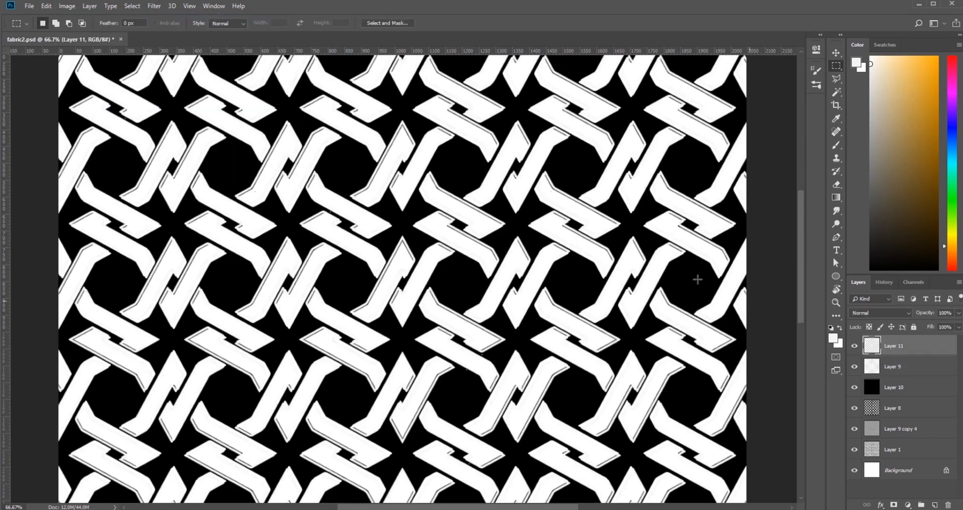
# - Recheck the combined outline and pattern for seams by offsetting Layers 11 and 9 and shifting both back
pyautogui.click(154, 6)
pyautogui.click(170, 15)
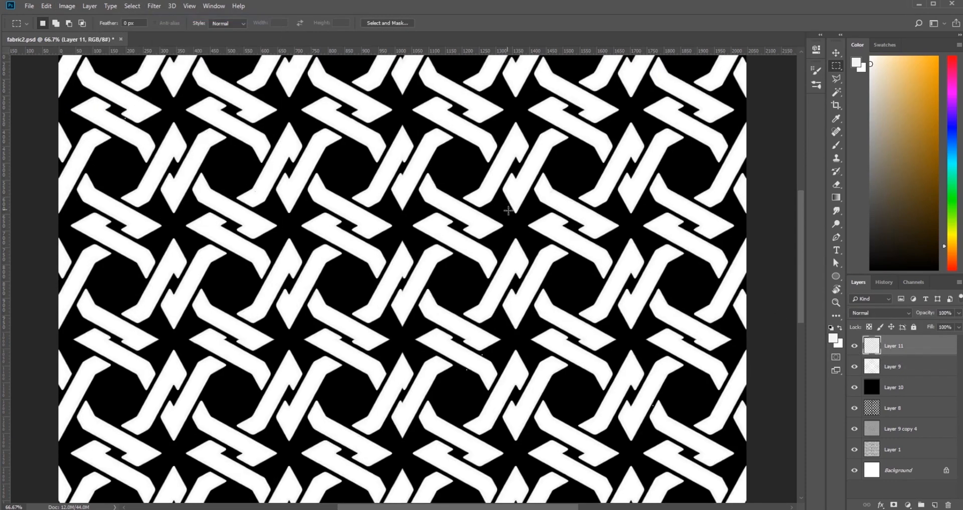
pyautogui.click(152, 7)
pyautogui.click(171, 15)
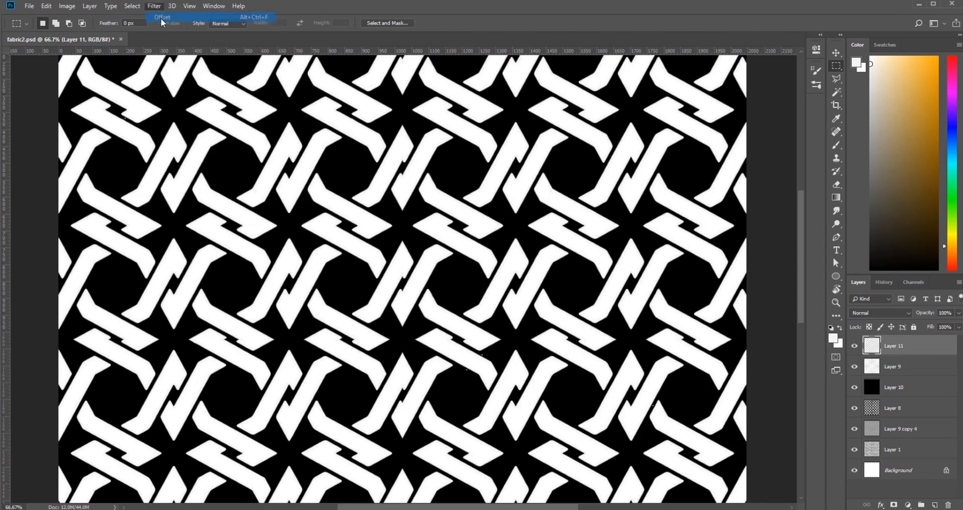
pyautogui.click(894, 366)
pyautogui.click(154, 6)
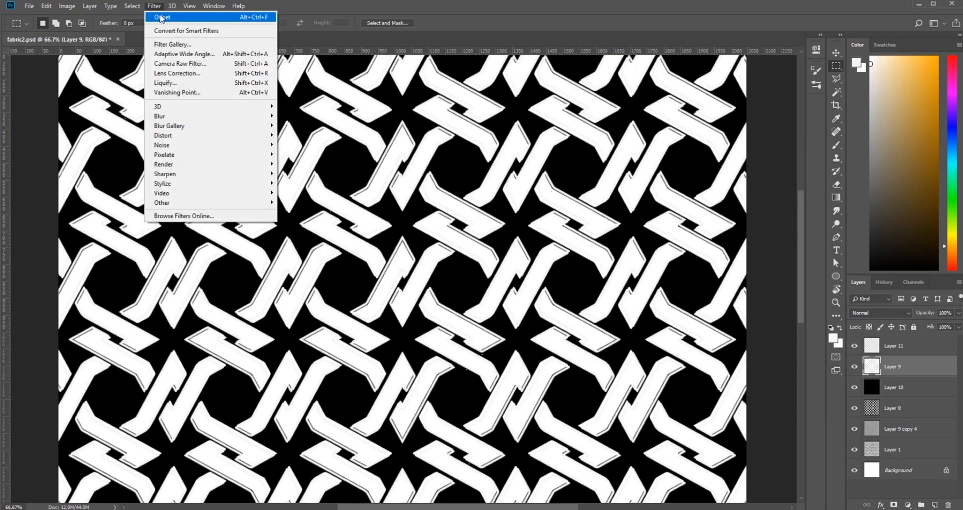
pyautogui.click(170, 15)
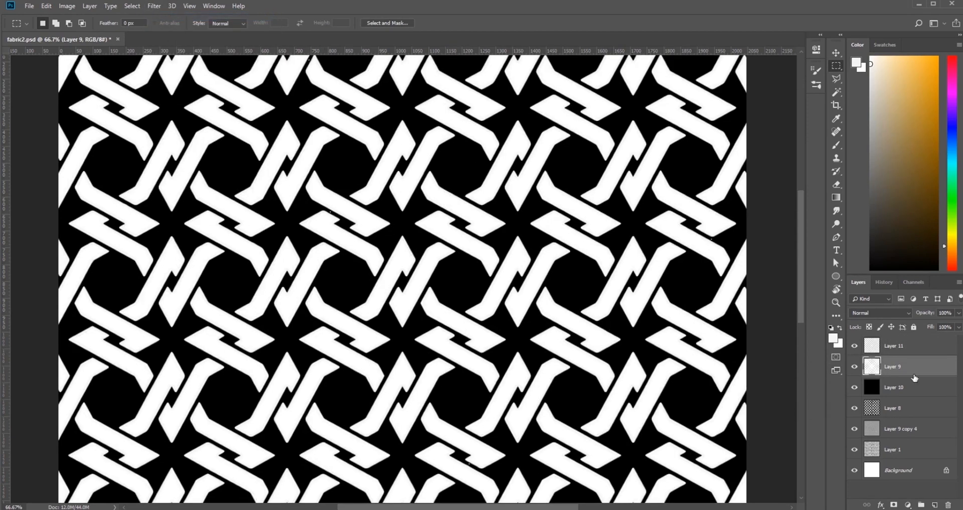
# - Duplicate the black Layer 10 directly beneath Layer 11 and merge the copy with Layer 11
pyautogui.moveTo(906, 387); pyautogui.dragTo(903, 355)
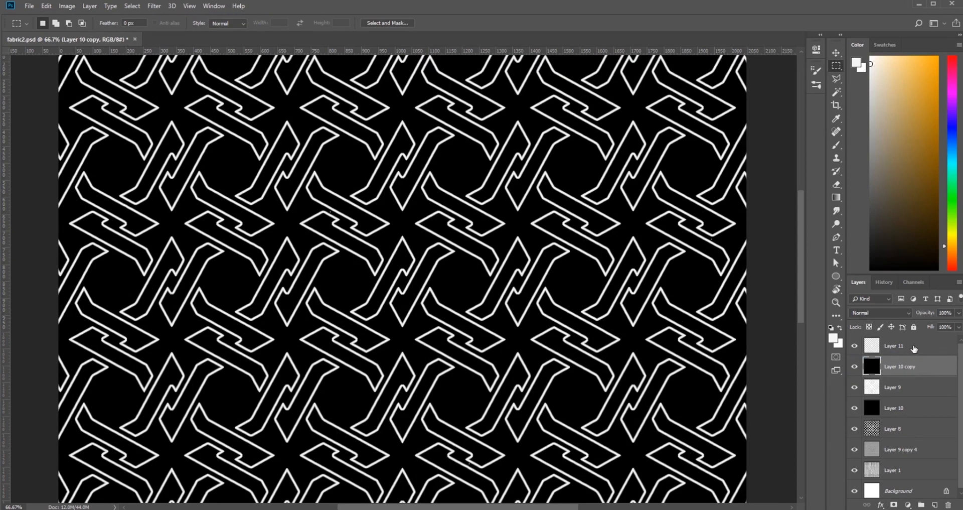
pyautogui.keyDown('shift'); pyautogui.click(908, 352); pyautogui.keyUp('shift')
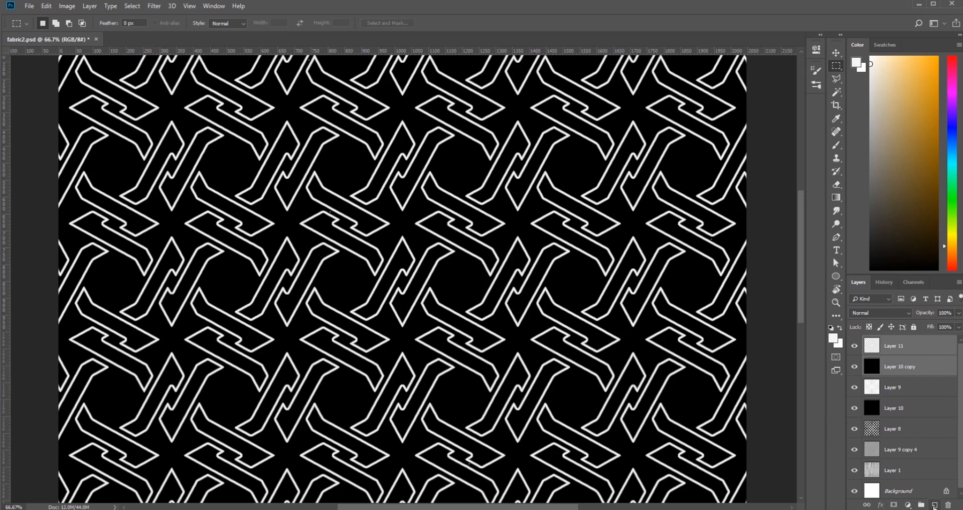
pyautogui.rightClick(906, 363)
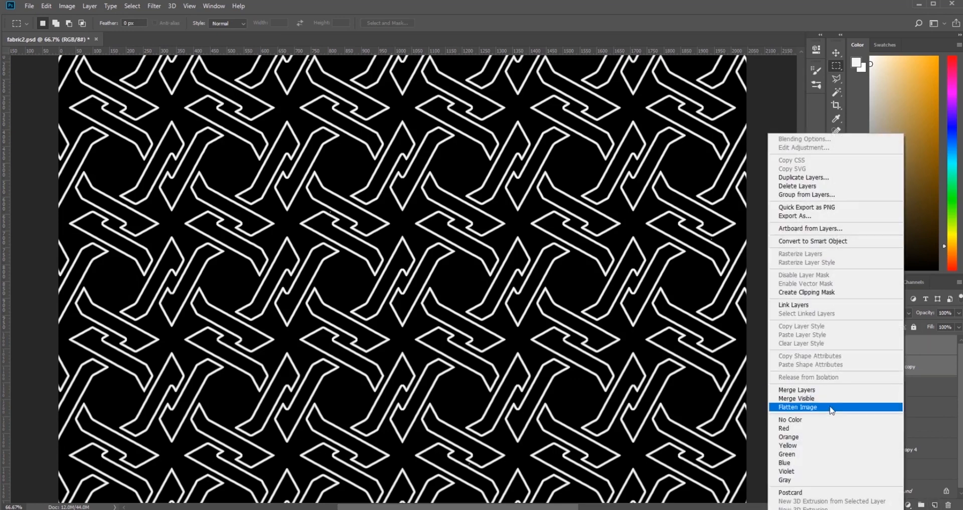
pyautogui.click(834, 392)
# - Merge Layer 9's white pattern with the black Layer 10 below it
pyautogui.click(897, 368)
pyautogui.keyDown('shift'); pyautogui.click(898, 386); pyautogui.keyUp('shift')
pyautogui.rightClick(899, 372)
pyautogui.click(876, 244)
# - Rename the merged outline layer, Layer 11, as threadMask
pyautogui.click(894, 347)
pyautogui.doubleClick(894, 348)
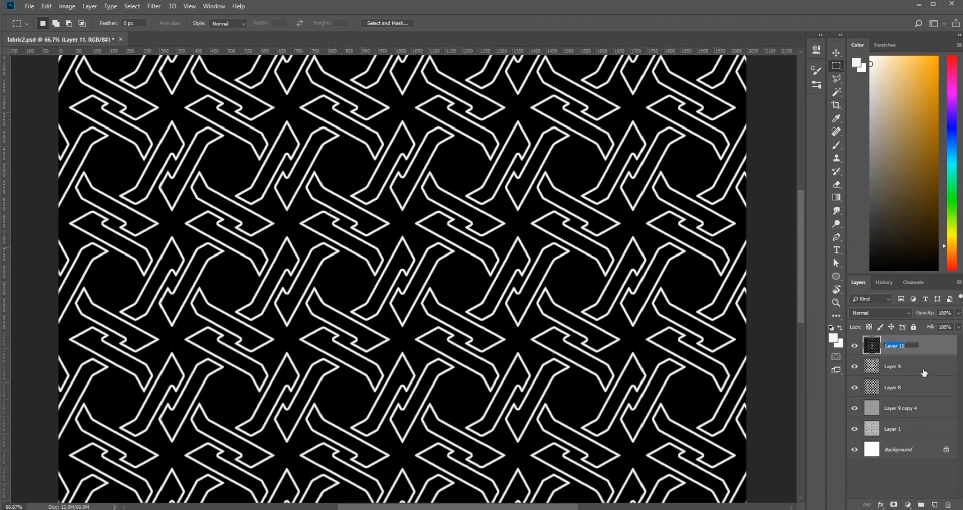
pyautogui.write('threadMask')
pyautogui.press('Return')
# - Hide threadMask and Layer 9, delete the old pattern on Layer 8, and make Layer 9 visible again
pyautogui.click(896, 367)
pyautogui.click(855, 346)
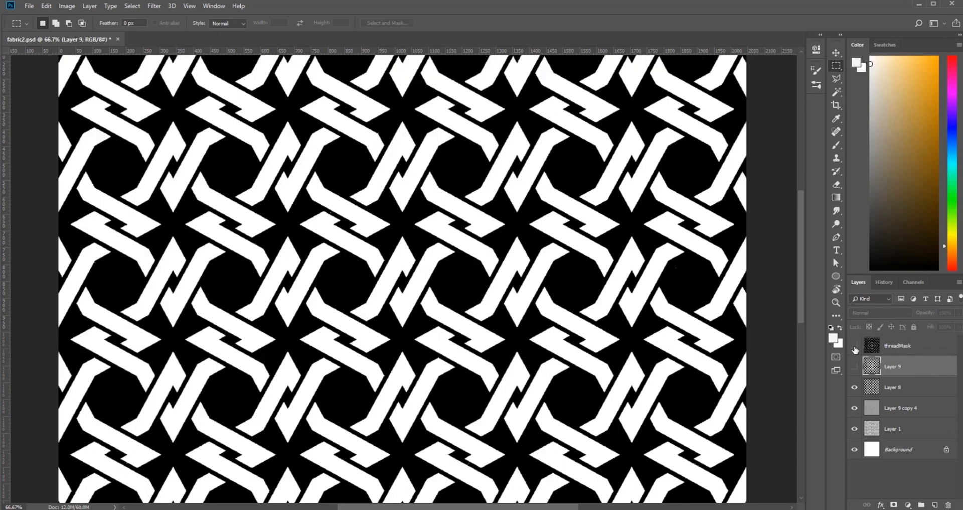
pyautogui.moveTo(922, 397); pyautogui.dragTo(948, 504)
pyautogui.click(855, 366)
# - Rename Layer 9 as patternMask
pyautogui.doubleClick(891, 367)
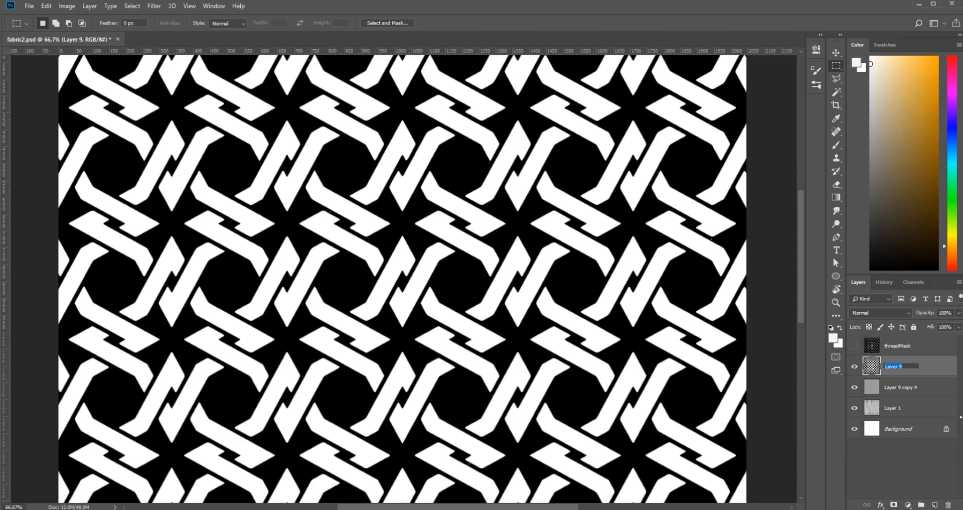
pyautogui.write('patternMask')
pyautogui.click(941, 366)
# - Hide patternMask and brighten Layer 9 copy 4 with a Levels adjustment using input levels 31, 1.46 and 180
pyautogui.click(855, 367)
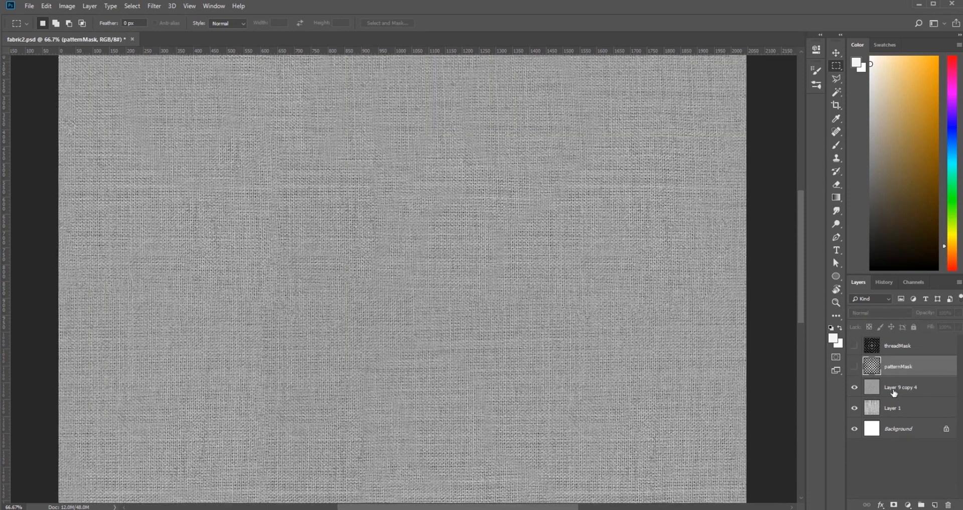
pyautogui.click(903, 388)
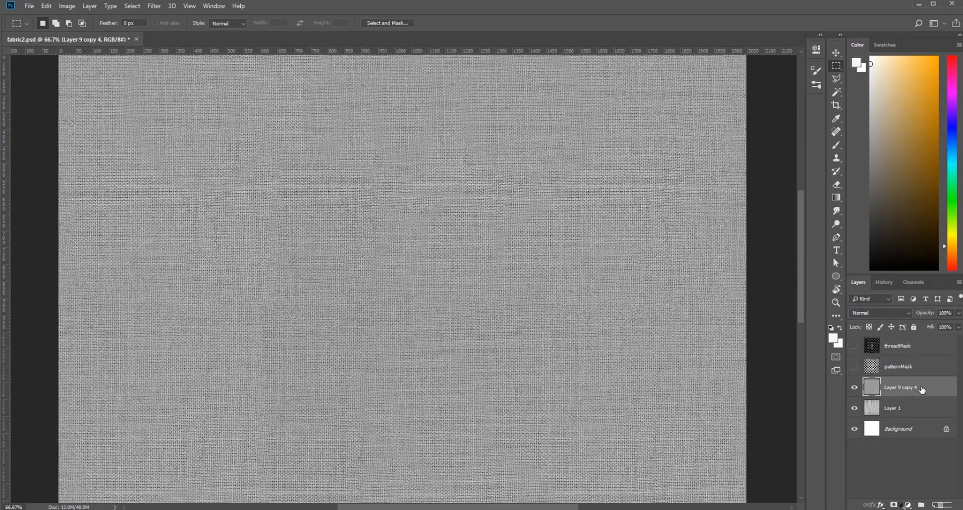
pyautogui.click(153, 6)
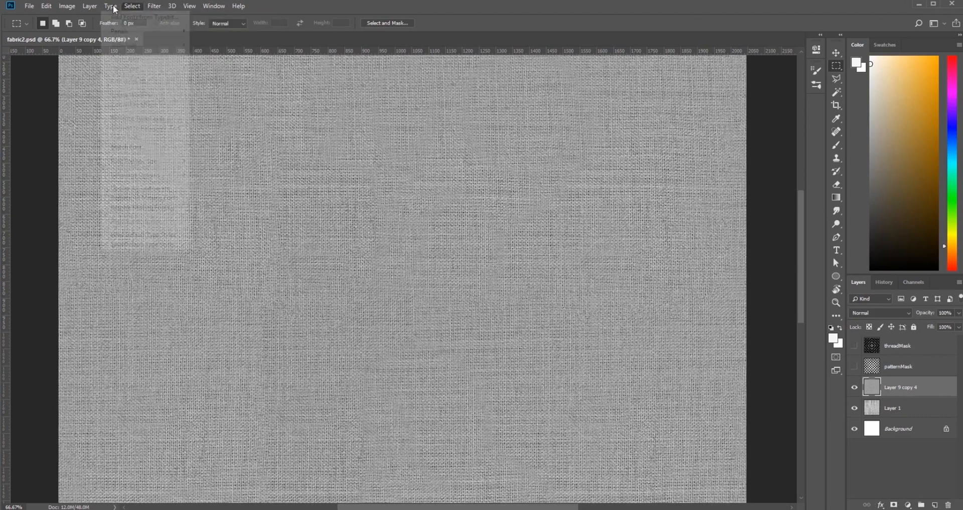
pyautogui.moveTo(74, 30)
pyautogui.click(187, 41)
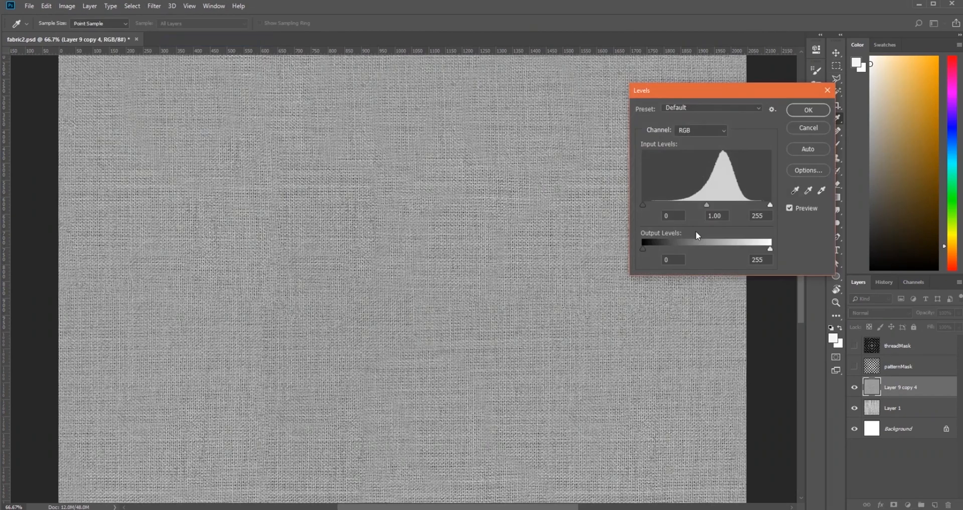
pyautogui.moveTo(644, 205); pyautogui.dragTo(660, 206)
pyautogui.moveTo(770, 205); pyautogui.dragTo(733, 205)
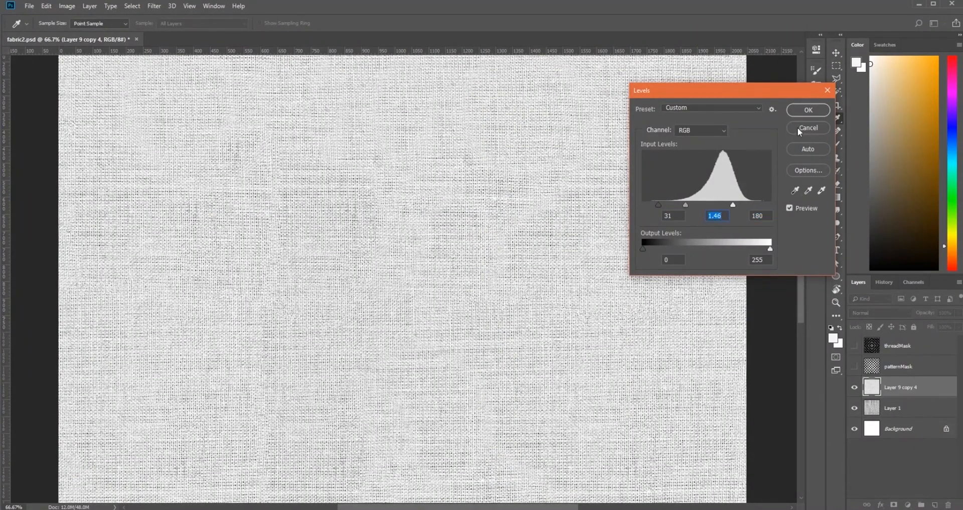
pyautogui.click(808, 109)
# - Rename Layer 9 copy 4 as fineWeave and Layer 1 as roughWaeve
pyautogui.doubleClick(894, 387)
pyautogui.write('fineWeave')
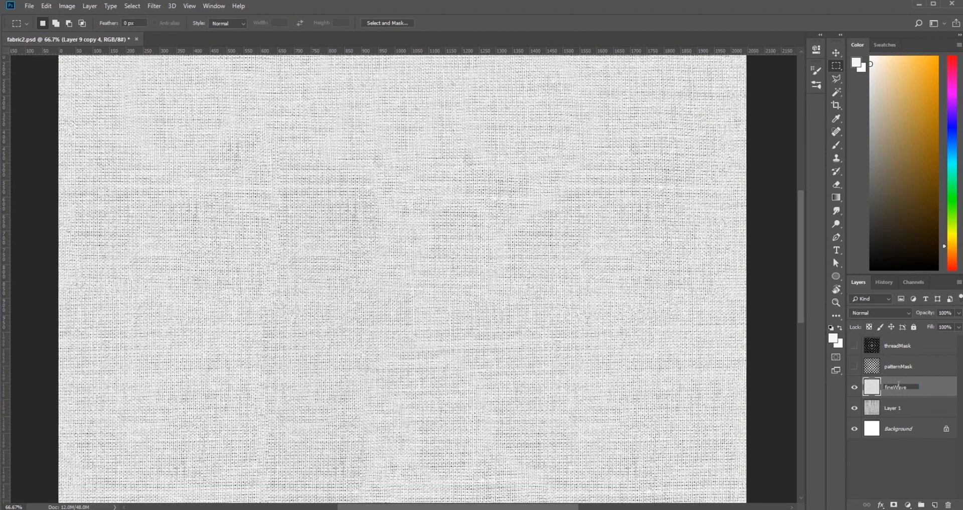
pyautogui.press('Tab')
pyautogui.write('roughW')
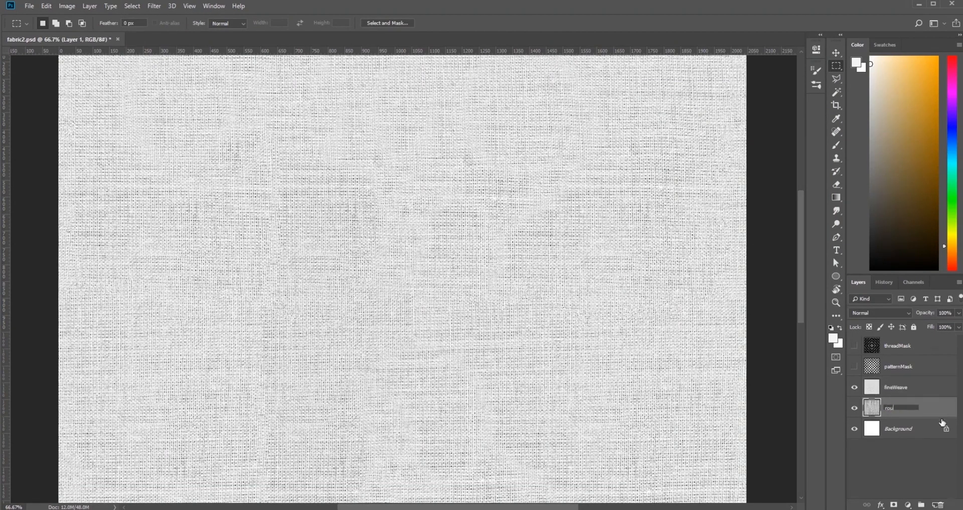
pyautogui.press('Return')
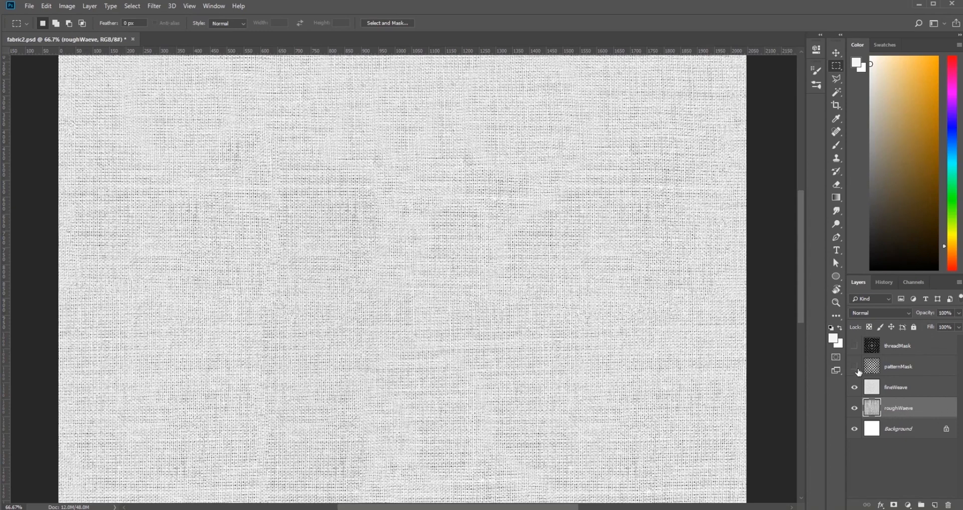
# - Toggle patternMask's visibility to compare it with the fineWeave texture, leaving patternMask visible
pyautogui.click(855, 366)
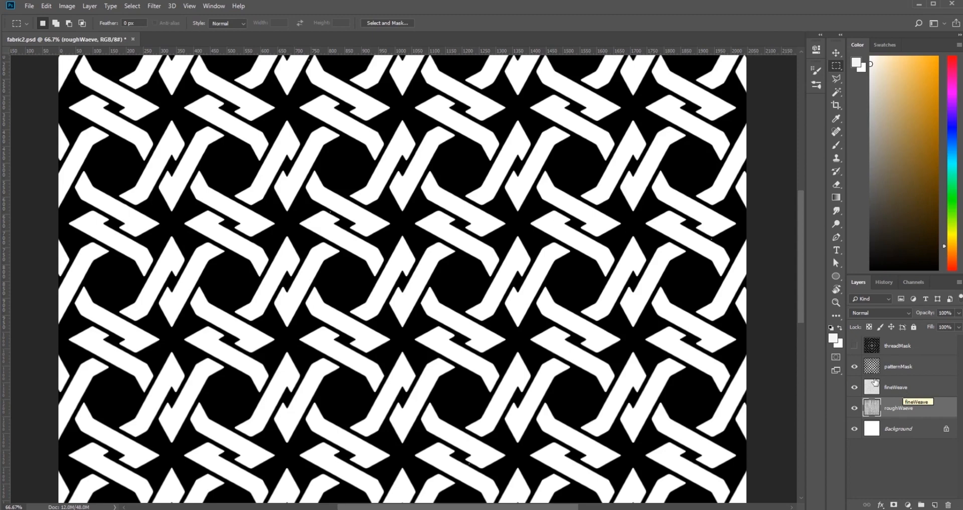
pyautogui.click(856, 370)
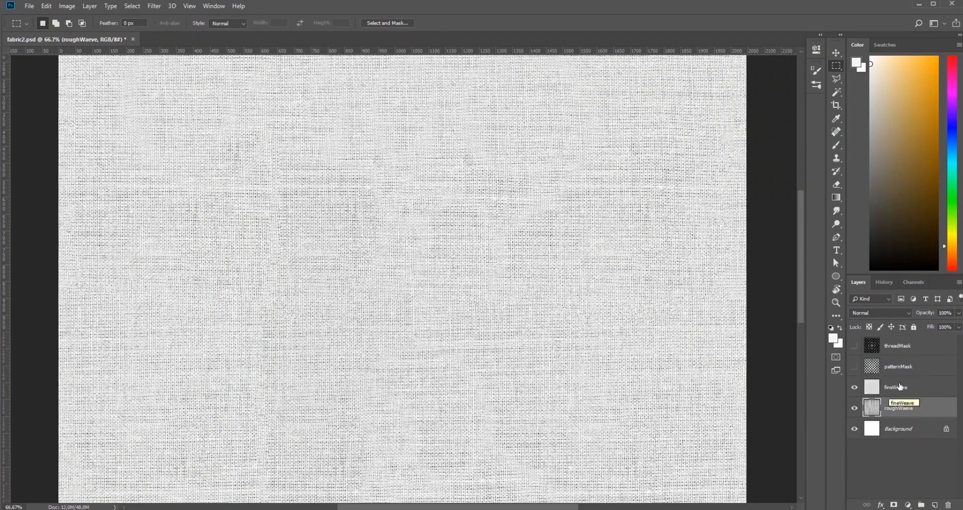
pyautogui.click(855, 366)
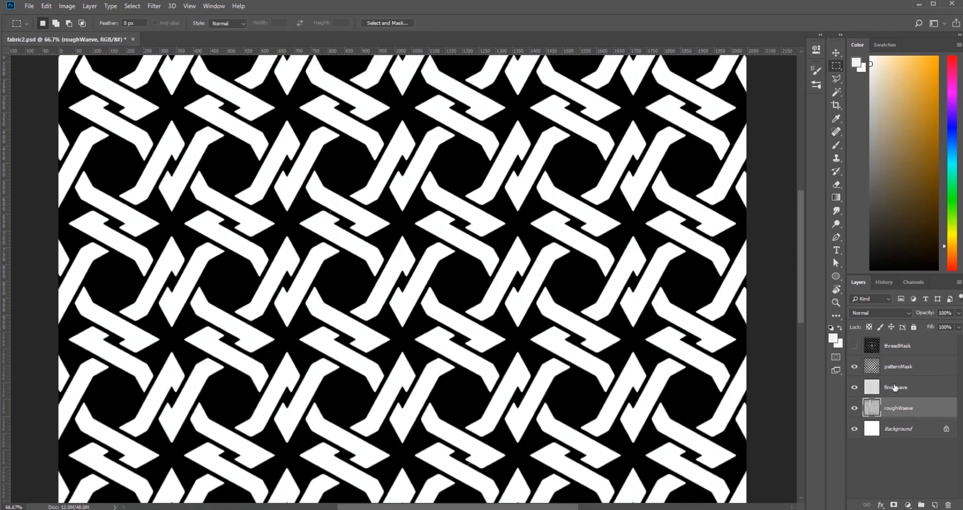
# - Add an empty layer above fineWeave and select the geometric pattern in patternMask with the Magic Wand
pyautogui.click(895, 387)
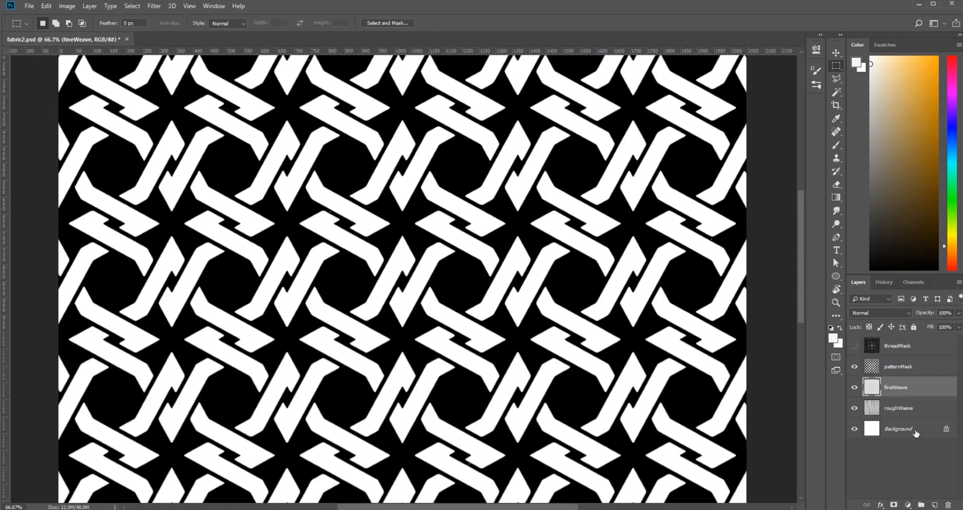
pyautogui.click(934, 504)
pyautogui.click(906, 375)
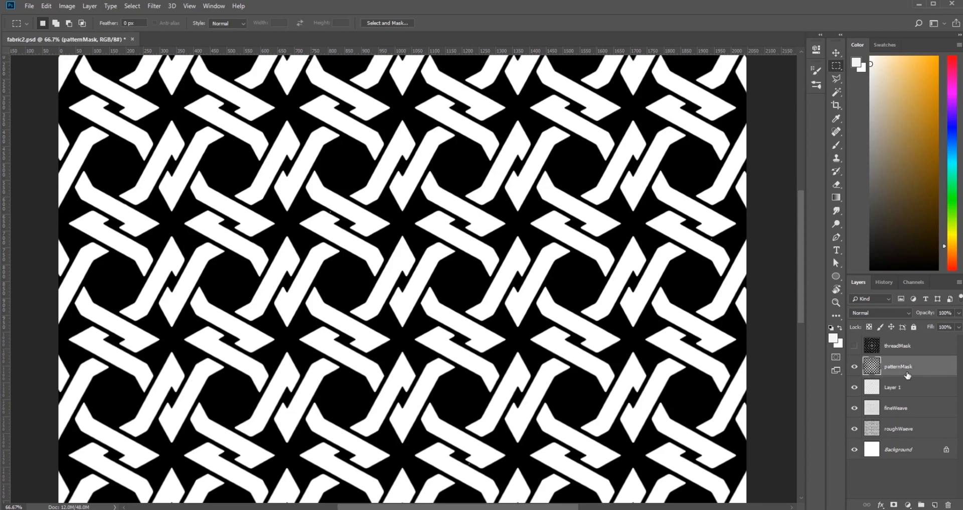
pyautogui.press('w')
pyautogui.click(474, 247)
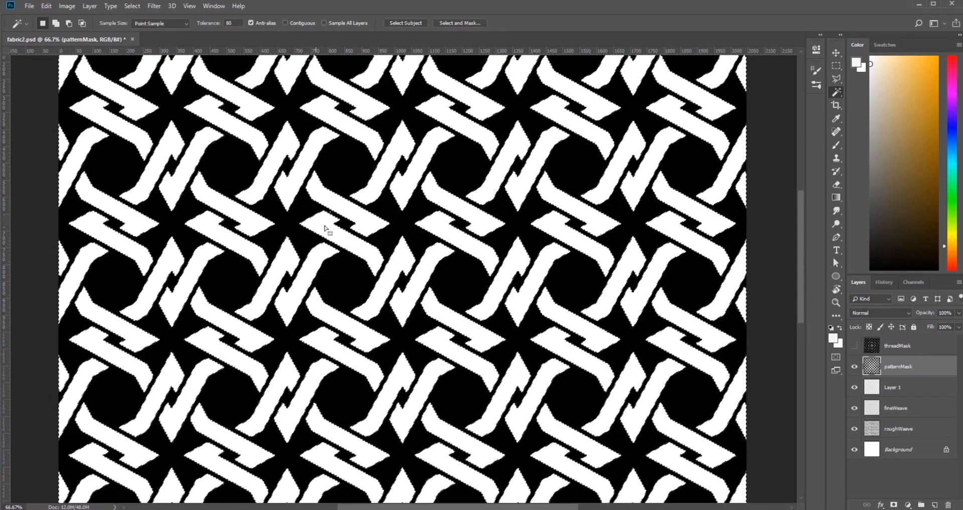
# - Hide Layer 1, duplicate fineWeave, and add a layer mask to the copy from the active pattern selection
pyautogui.moveTo(802, 275); pyautogui.dragTo(799, 304)
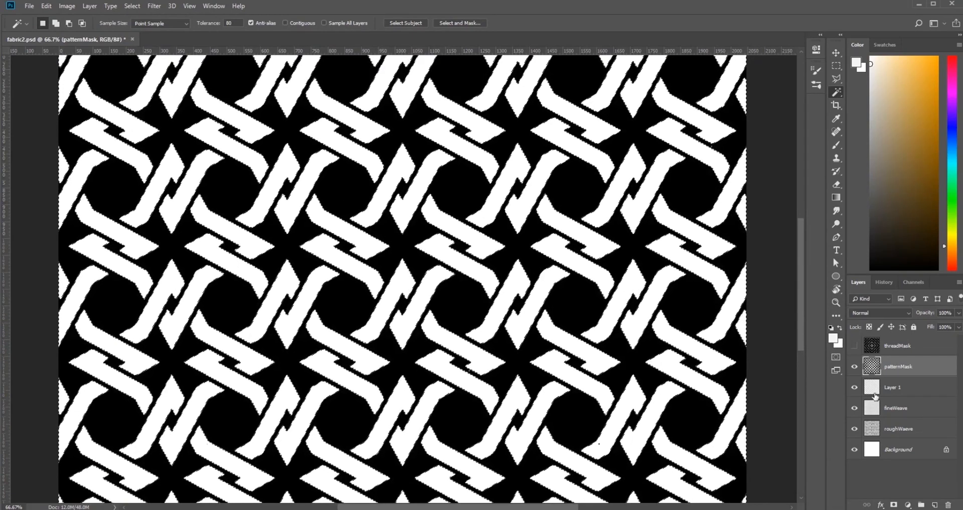
pyautogui.click(875, 414)
pyautogui.click(855, 387)
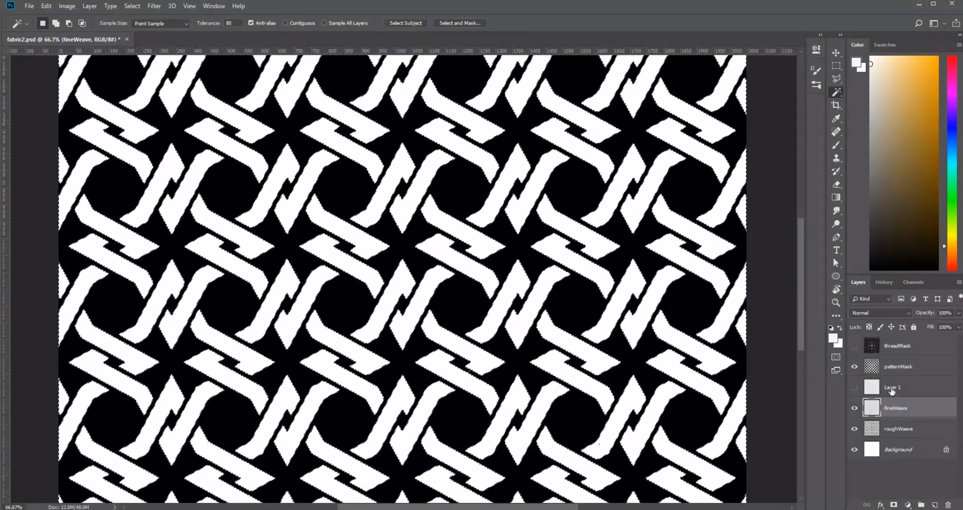
pyautogui.moveTo(902, 407); pyautogui.dragTo(903, 397)
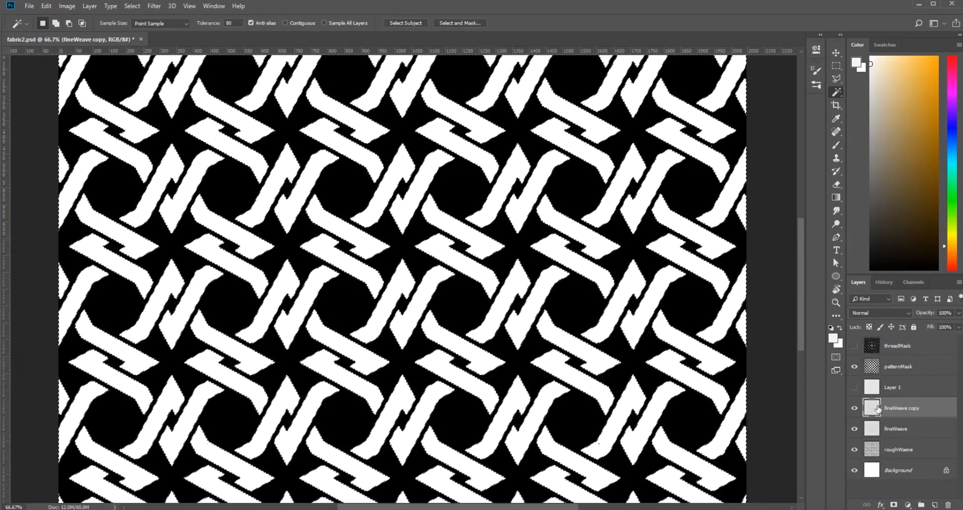
pyautogui.click(894, 504)
# - Duplicate roughWaeve, hide patternMask, and arrange the roughWaeve copy above the fineWeave copy with the pattern layer mask moved onto it
pyautogui.moveTo(902, 453); pyautogui.dragTo(901, 420)
pyautogui.click(855, 367)
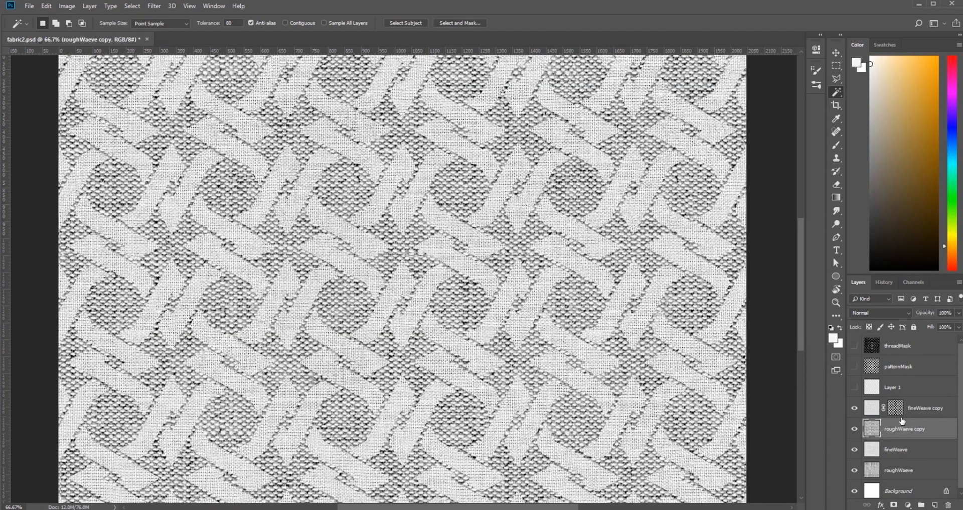
pyautogui.moveTo(895, 409); pyautogui.dragTo(874, 431)
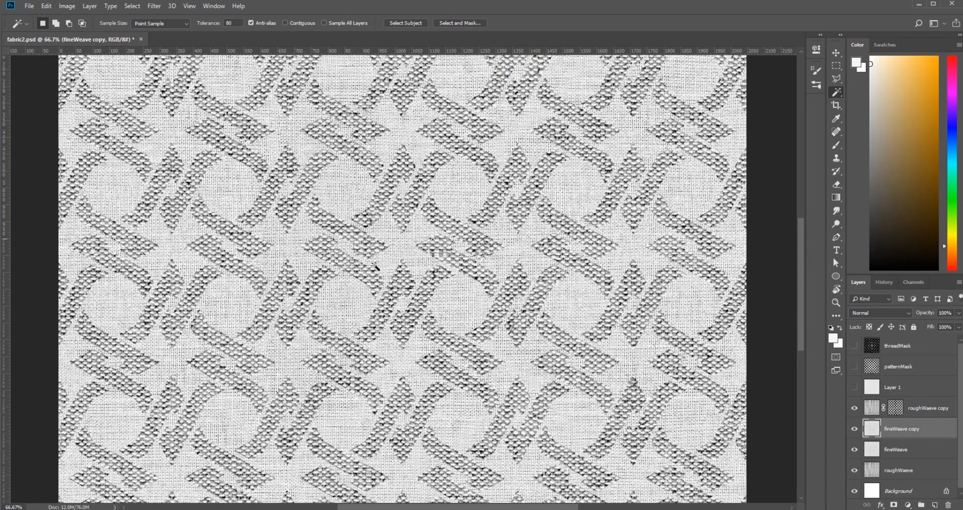
# - Group the roughWaeve copy and fineWeave copy layers and name the group normalMask
pyautogui.keyDown('shift'); pyautogui.click(920, 410); pyautogui.keyUp('shift')
pyautogui.moveTo(920, 410); pyautogui.dragTo(922, 504)
pyautogui.doubleClick(896, 403)
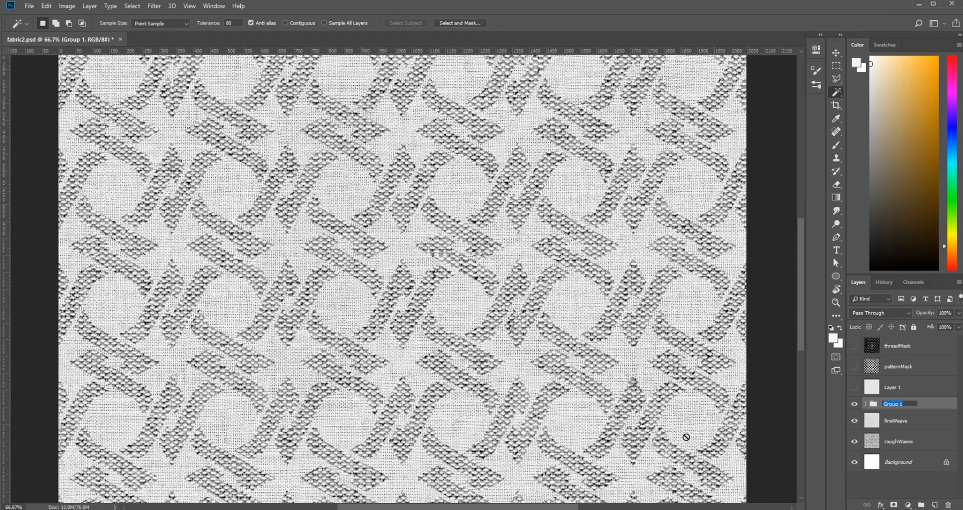
pyautogui.write('normalMask')
pyautogui.click(930, 407)
# - Show patternMask and threadMask, and save the thread outline image as a PNG named threadMask with the smallest file size
pyautogui.click(854, 366)
pyautogui.click(854, 345)
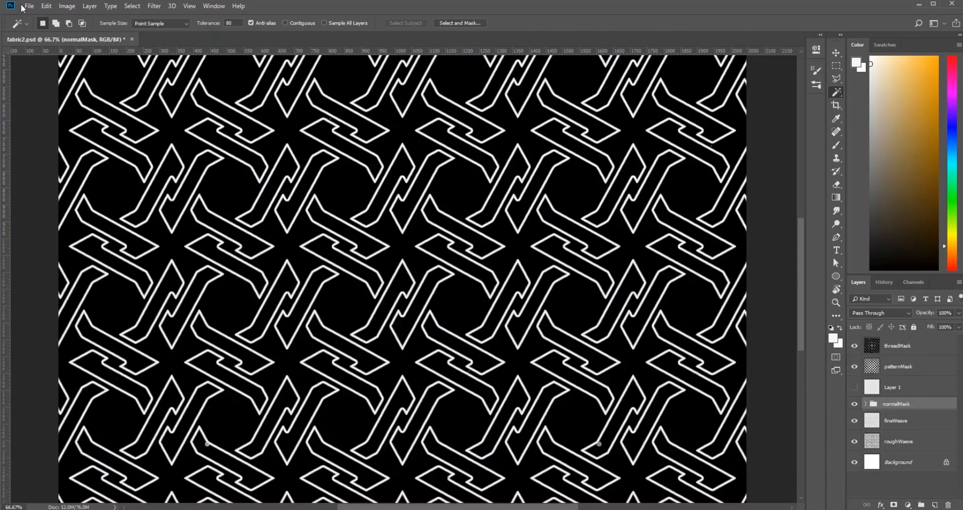
pyautogui.click(29, 6)
pyautogui.click(45, 118)
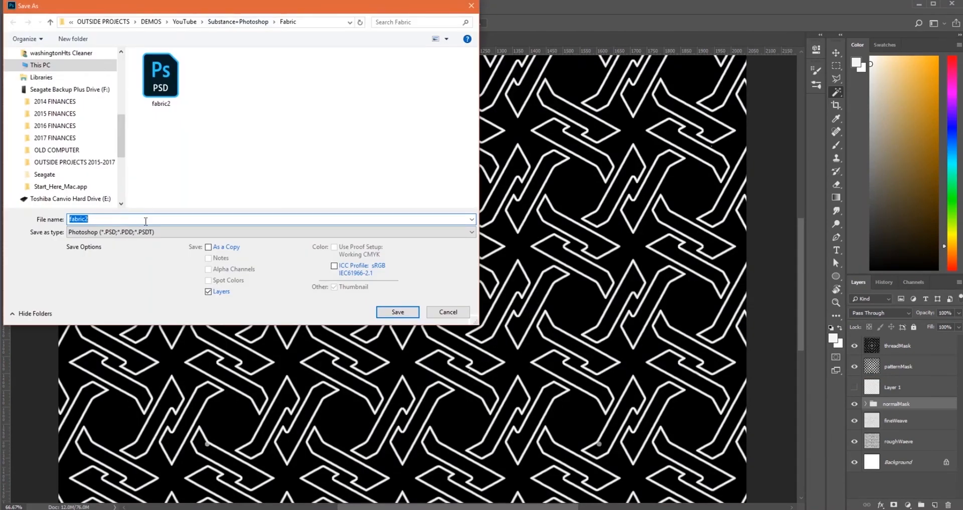
pyautogui.click(131, 232)
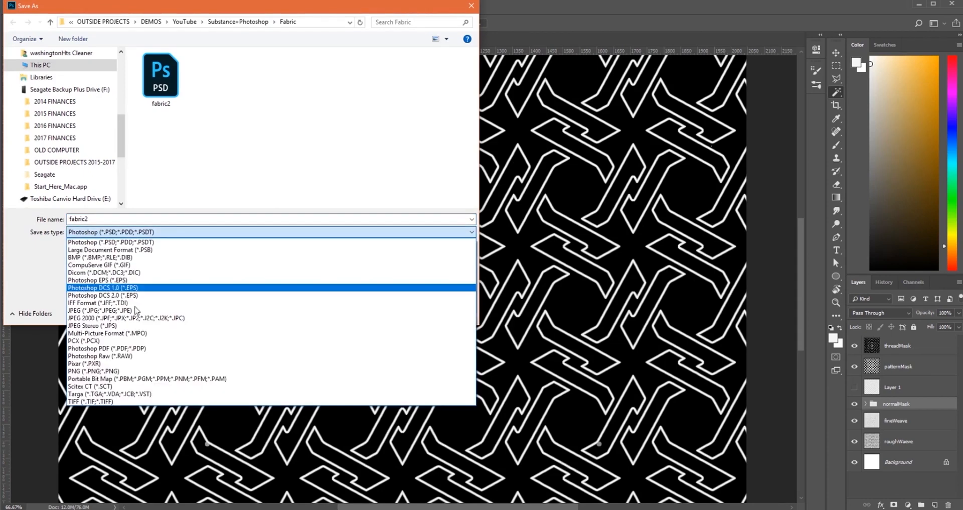
pyautogui.click(150, 375)
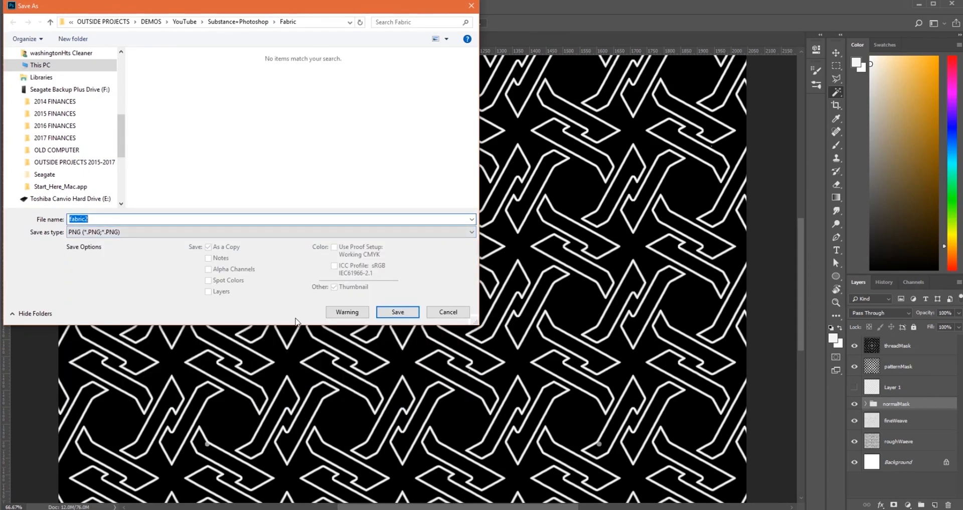
pyautogui.write('threadMask')
pyautogui.click(398, 311)
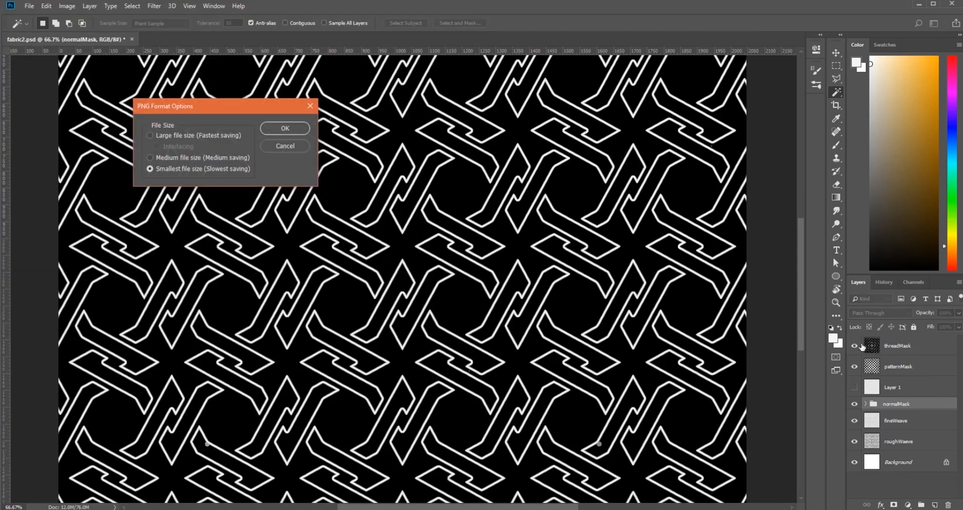
pyautogui.press('Return')
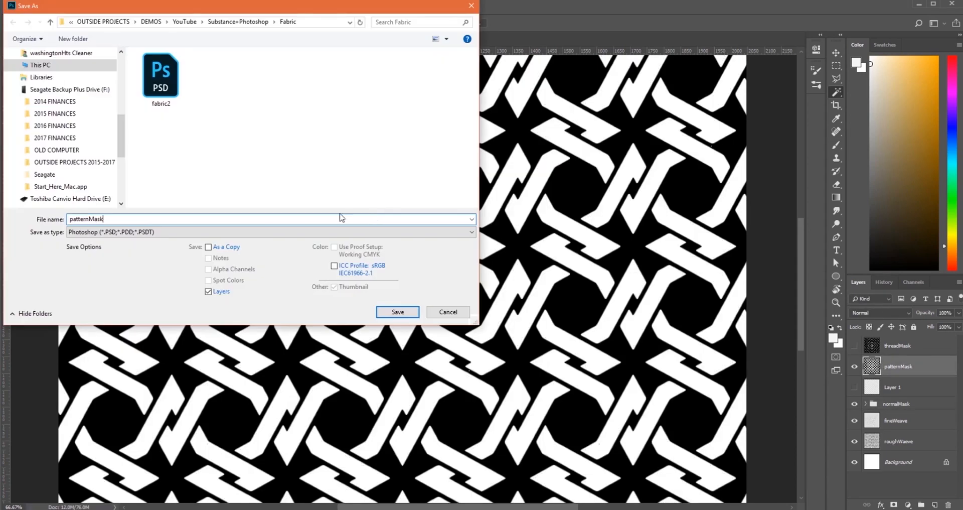
# - Save the pattern image as a PNG named patternMask with the smallest file size
pyautogui.click(271, 231)
pyautogui.click(151, 375)
pyautogui.click(393, 312)
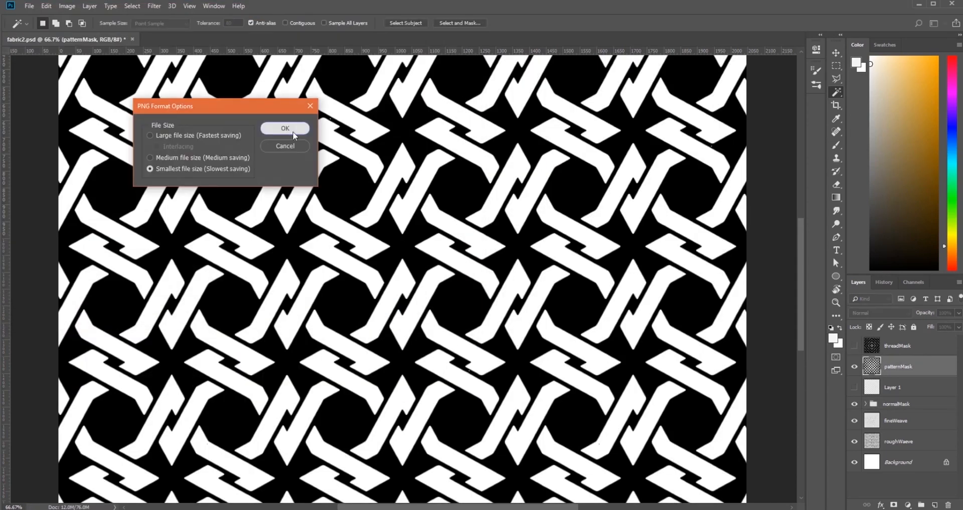
pyautogui.press('Return')
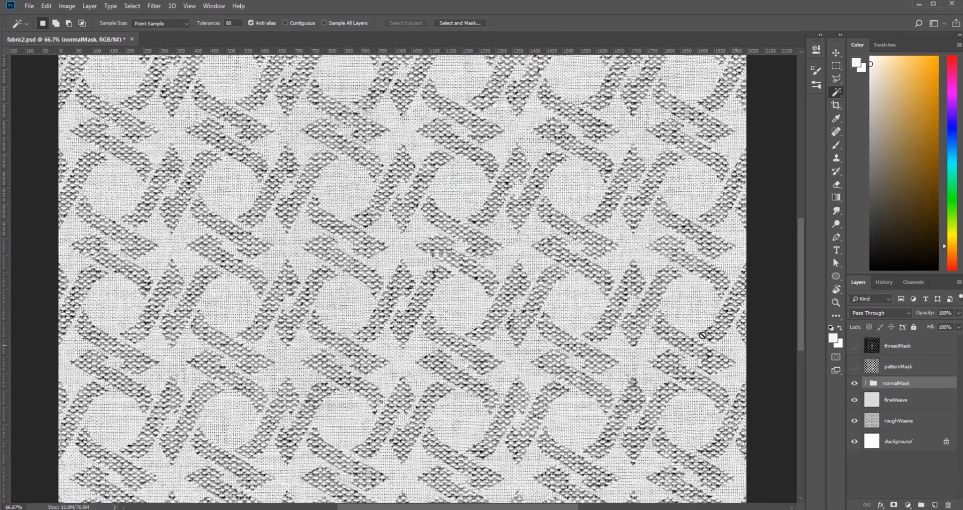
# - Save the combined weave image of the normalMask group as a PNG named normalMask
pyautogui.hotkey('ctrl', 'shift', 's')
pyautogui.write('normalMask')
pyautogui.click(200, 230)
pyautogui.click(151, 376)
pyautogui.click(393, 312)
pyautogui.click(295, 129)
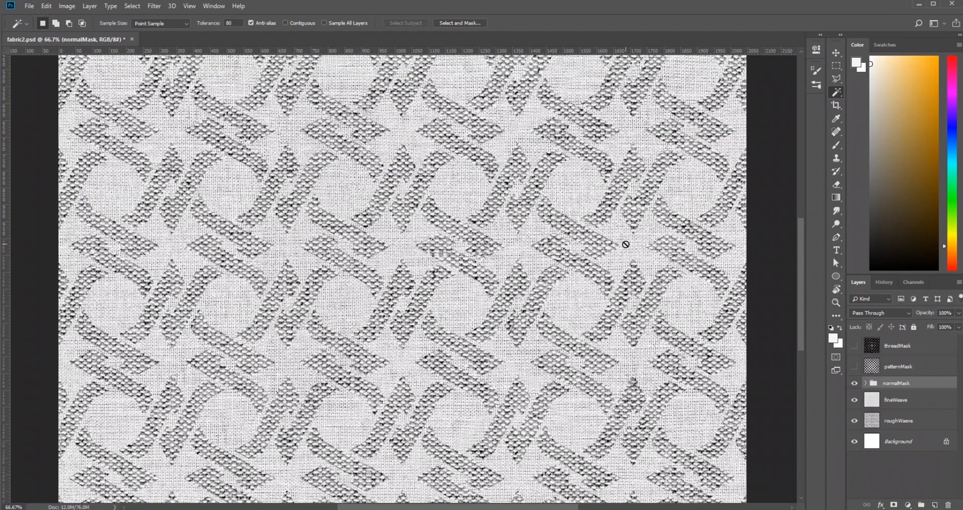